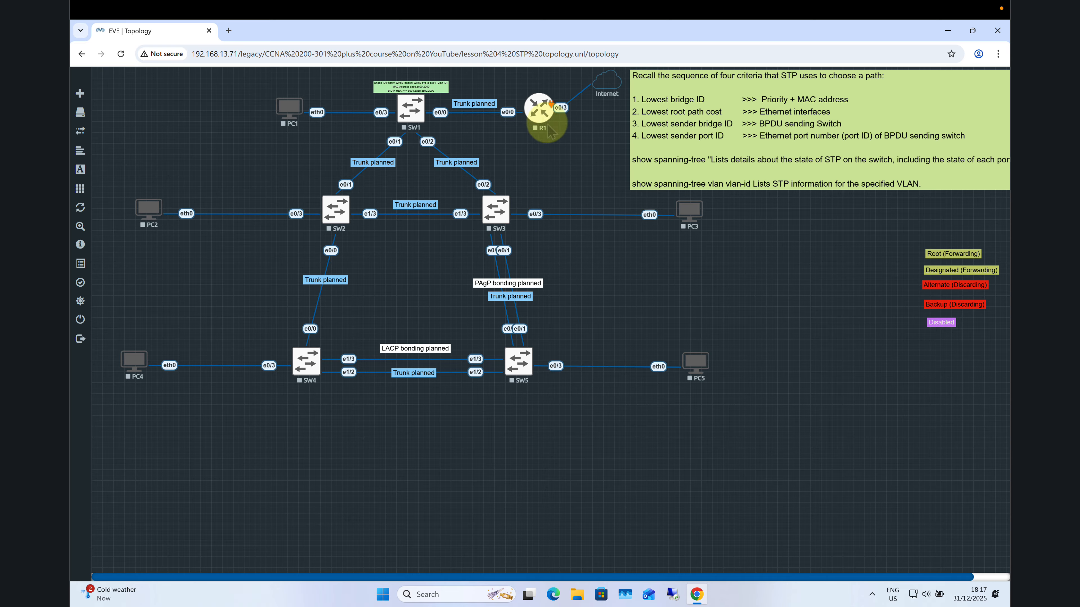
Review router R1's node settings, including its image and Ethernet portgroups, and close them without changes
right_click(543, 112)
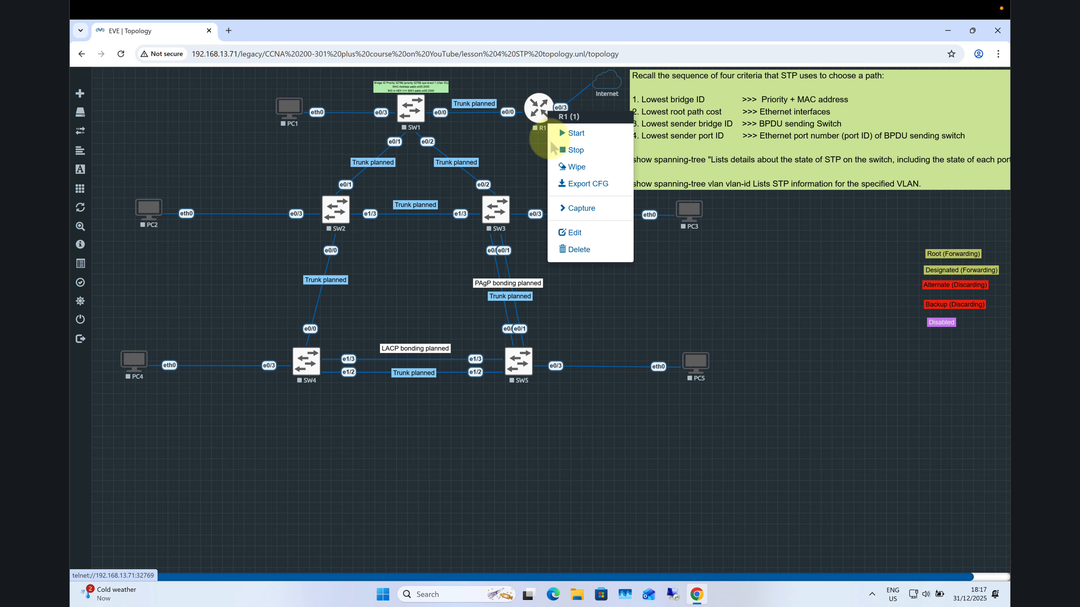
click(574, 234)
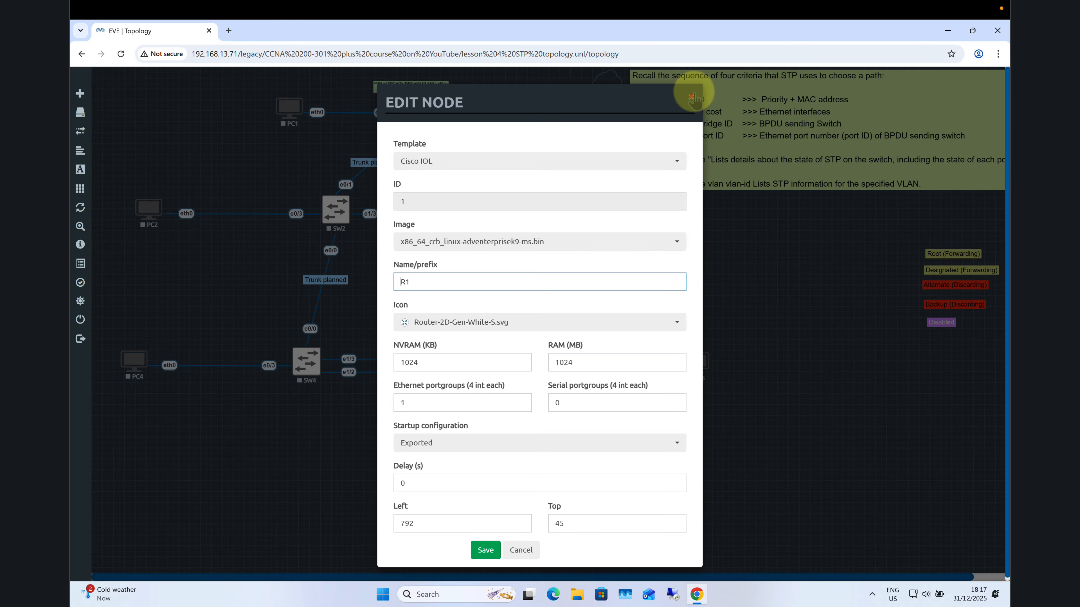
click(691, 97)
Inspect switch SW1's node settings, checking its Ethernet portgroups, and cancel without changes
right_click(410, 110)
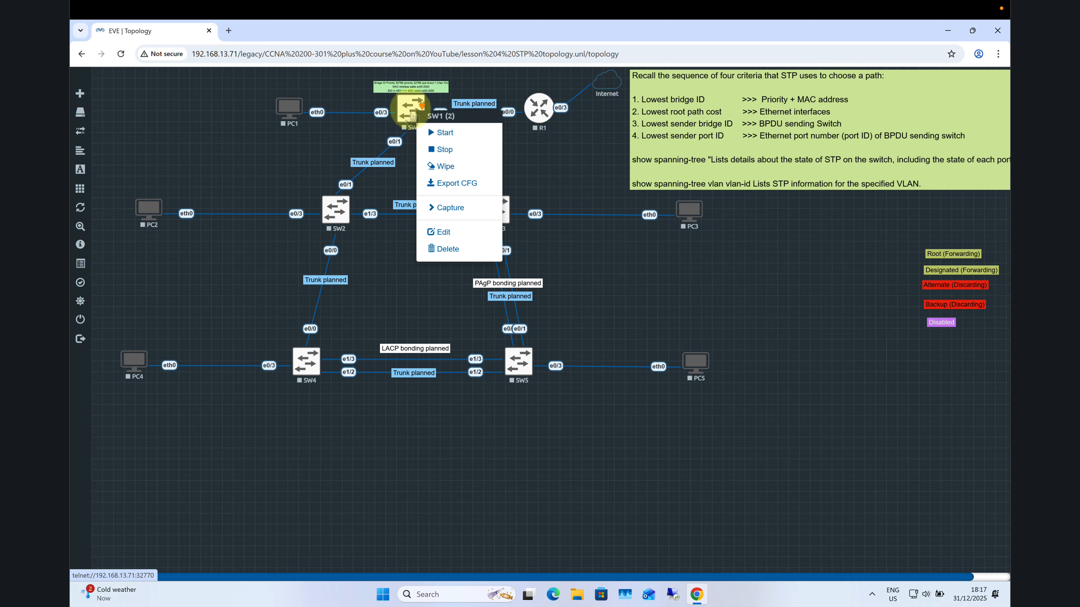
click(445, 233)
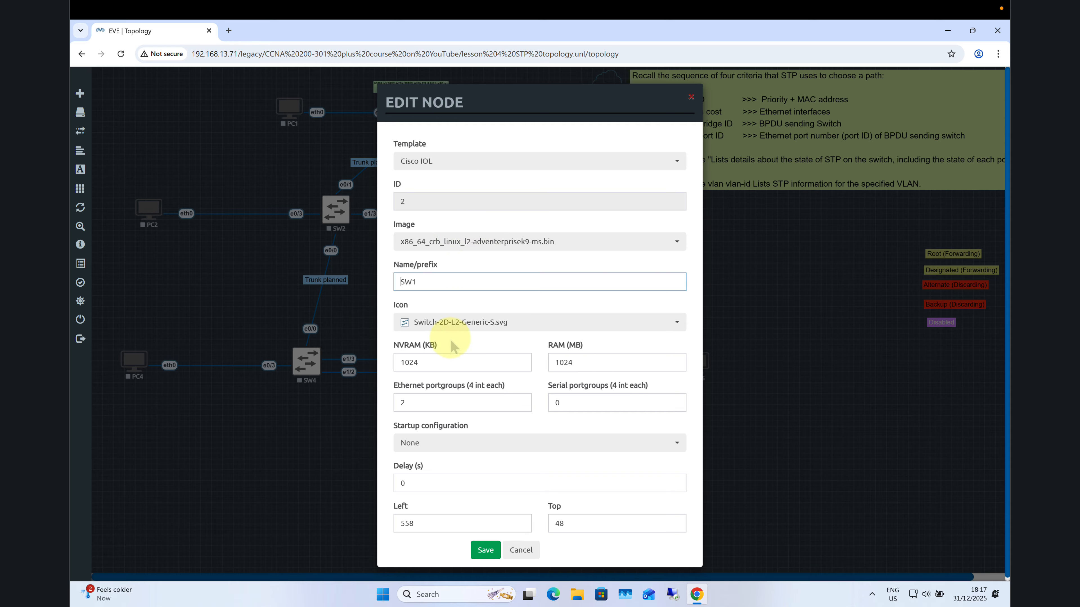
drag(411, 400, 393, 401)
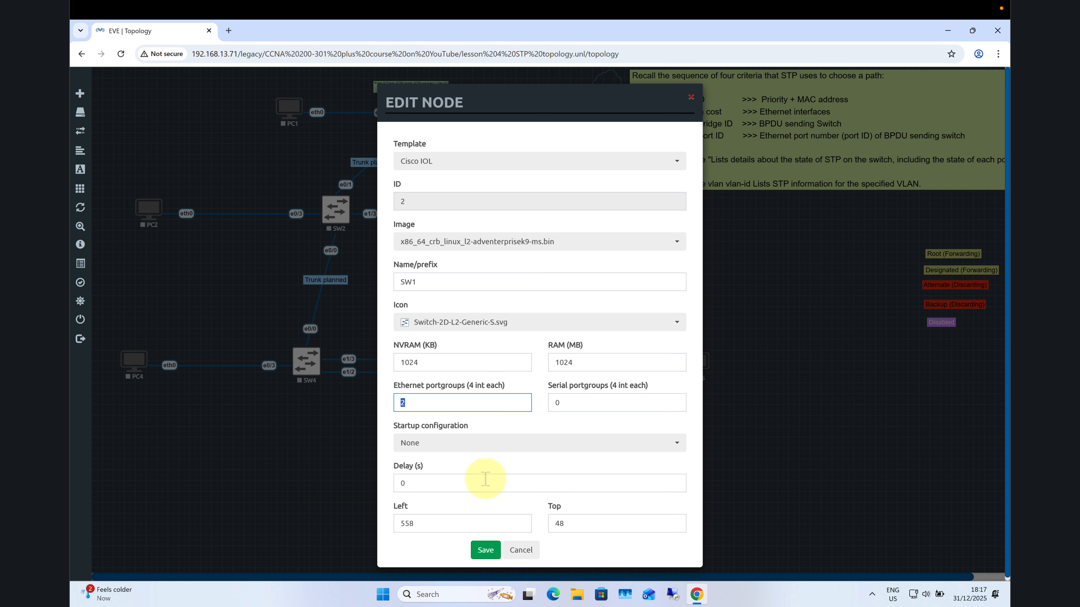
click(519, 550)
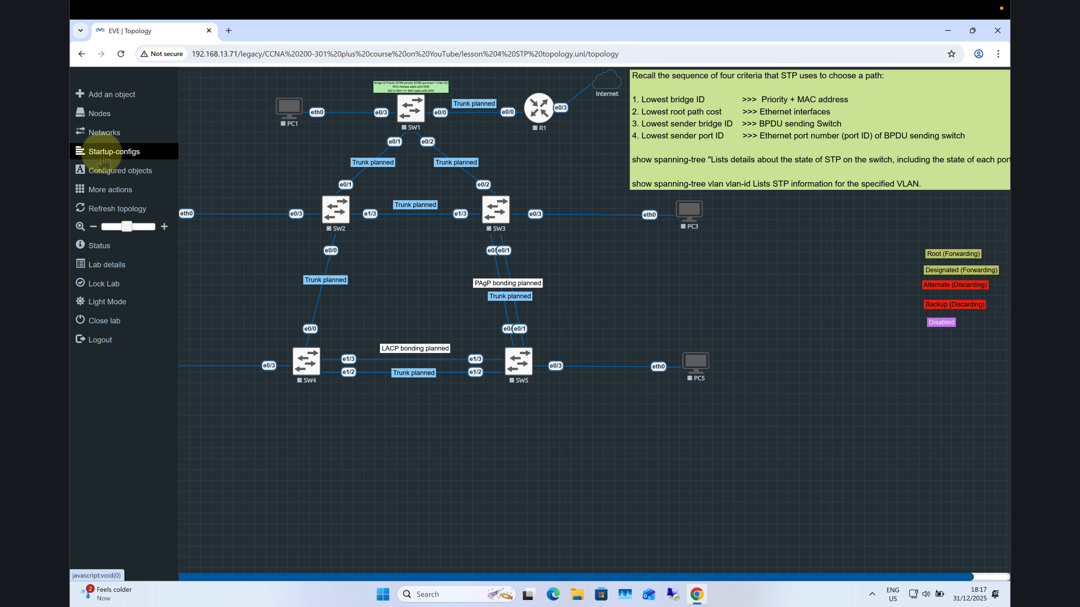
Open R1's startup configuration, look through its hostname and DHCP sections, and close it without saving
click(102, 154)
click(148, 144)
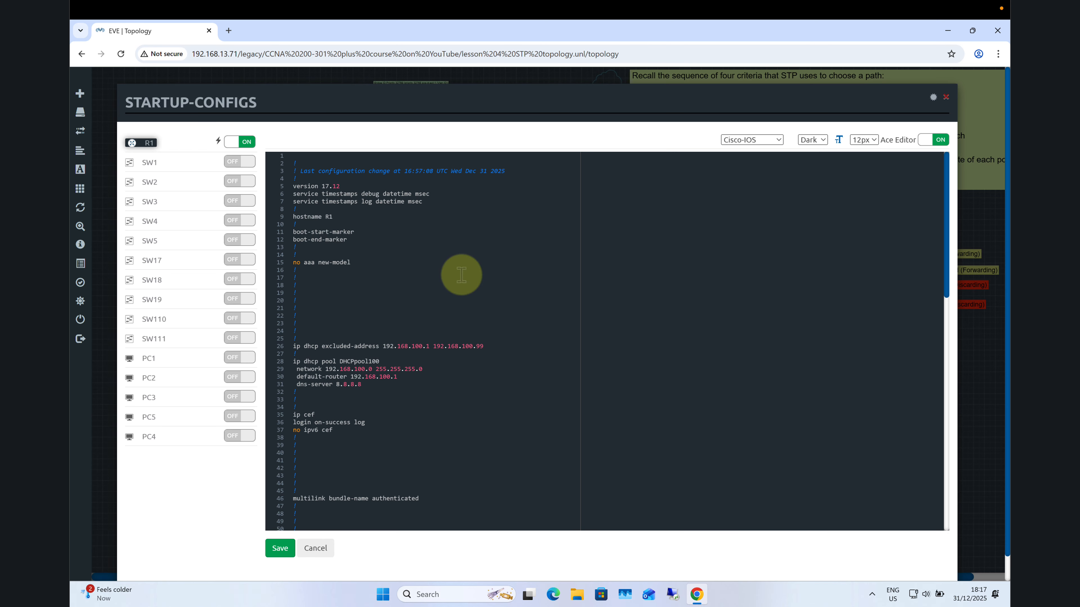
drag(293, 179, 370, 459)
drag(946, 265, 938, 326)
click(601, 308)
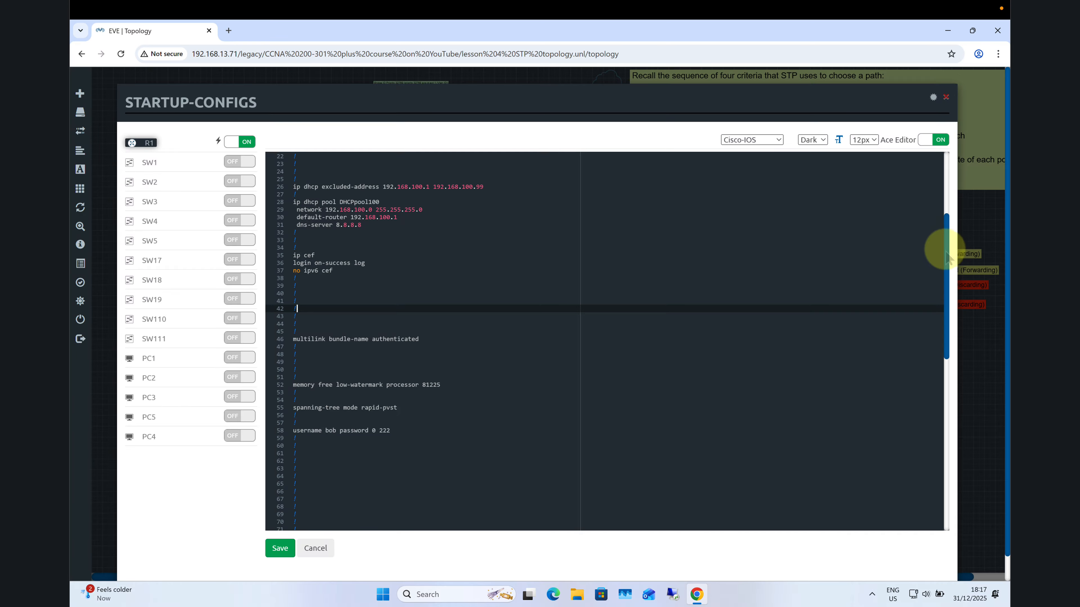
drag(946, 249, 944, 193)
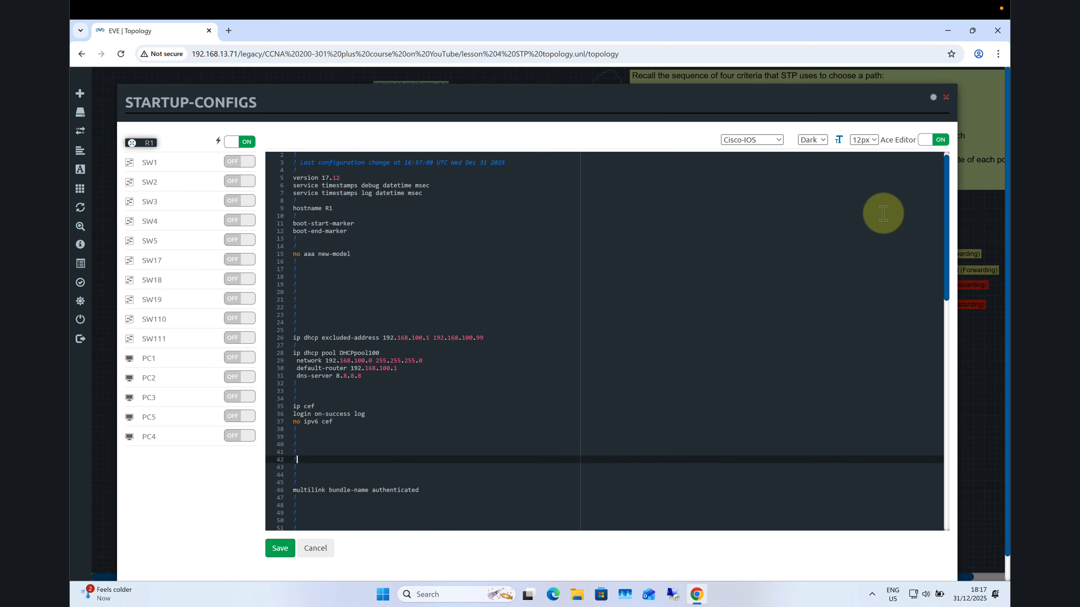
click(946, 98)
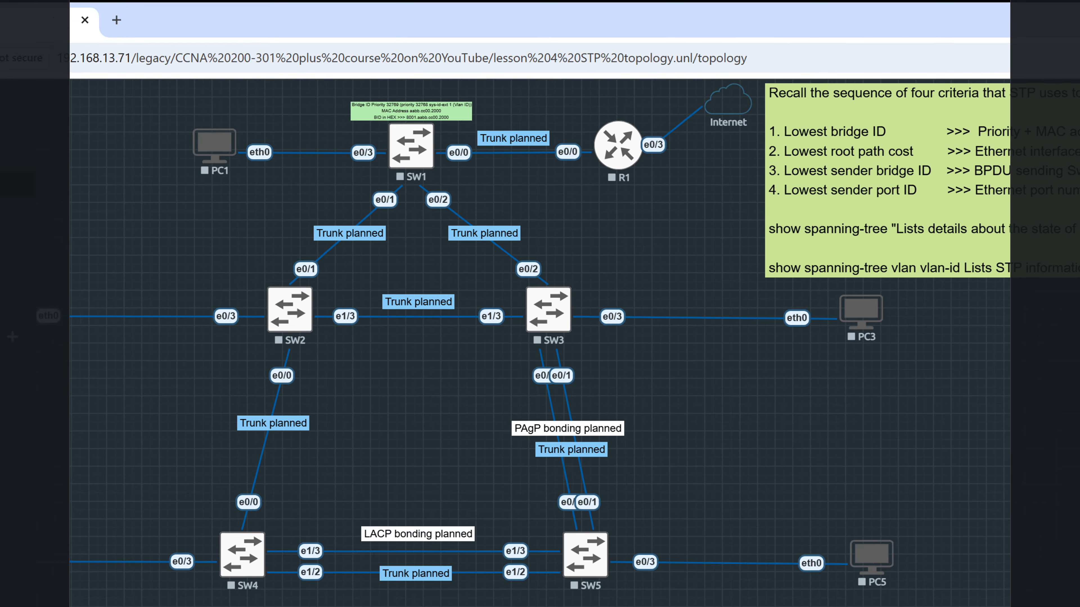
Reopen R1's startup configuration and examine the IP address and NAT inside lines of interface Ethernet0/0
click(137, 176)
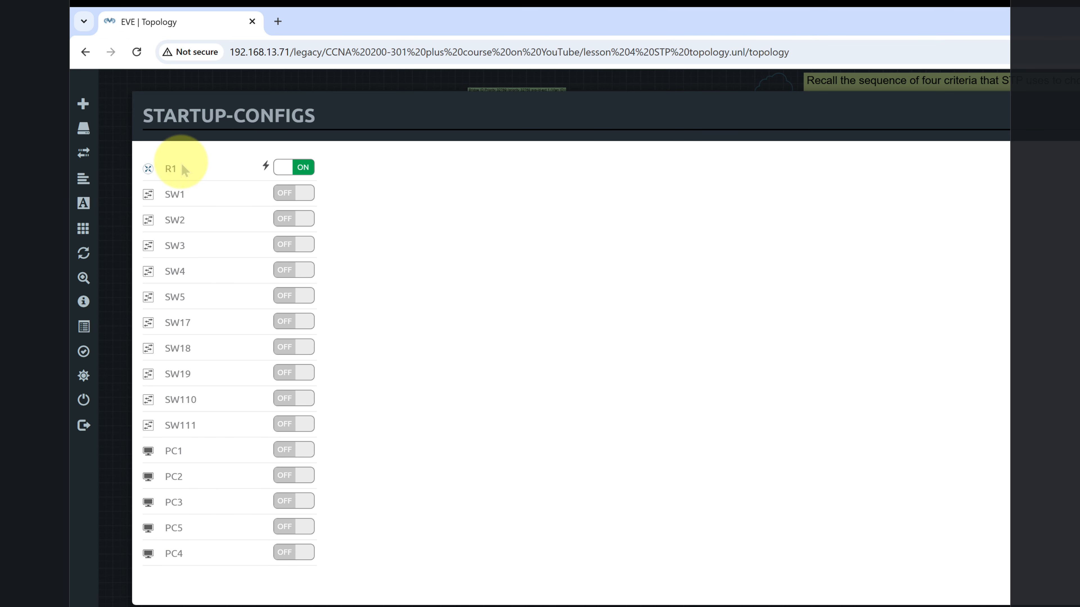
click(183, 170)
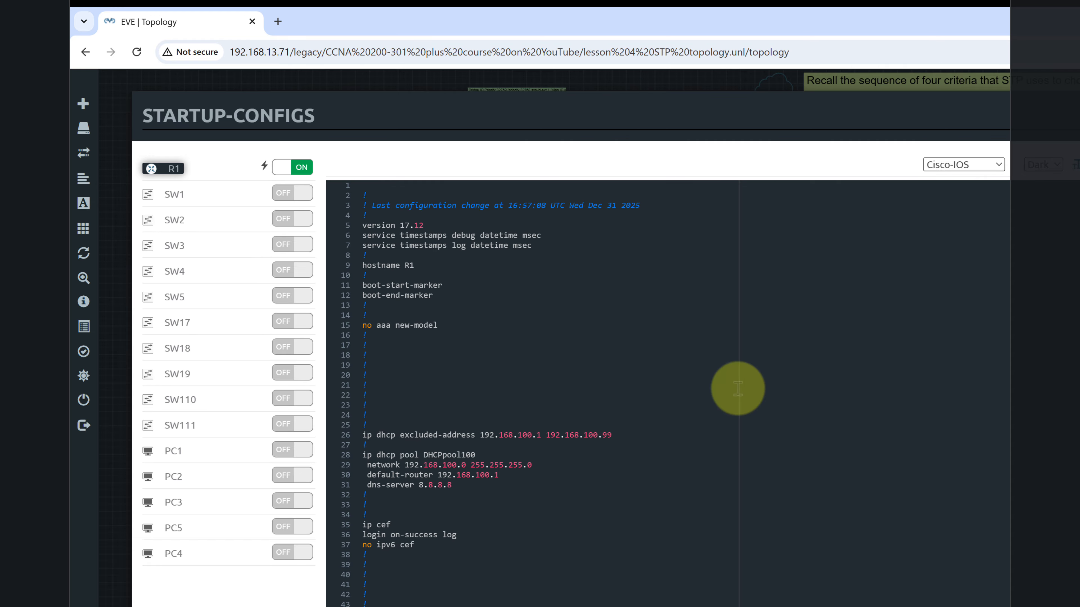
scroll(494, 313, down, 4)
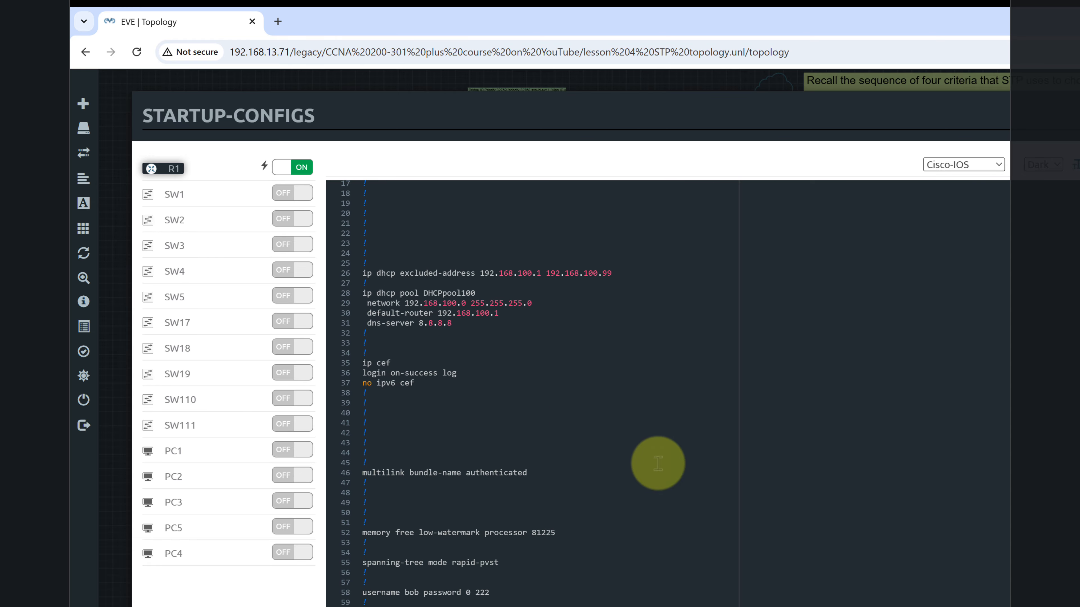
scroll(655, 458, down, 4)
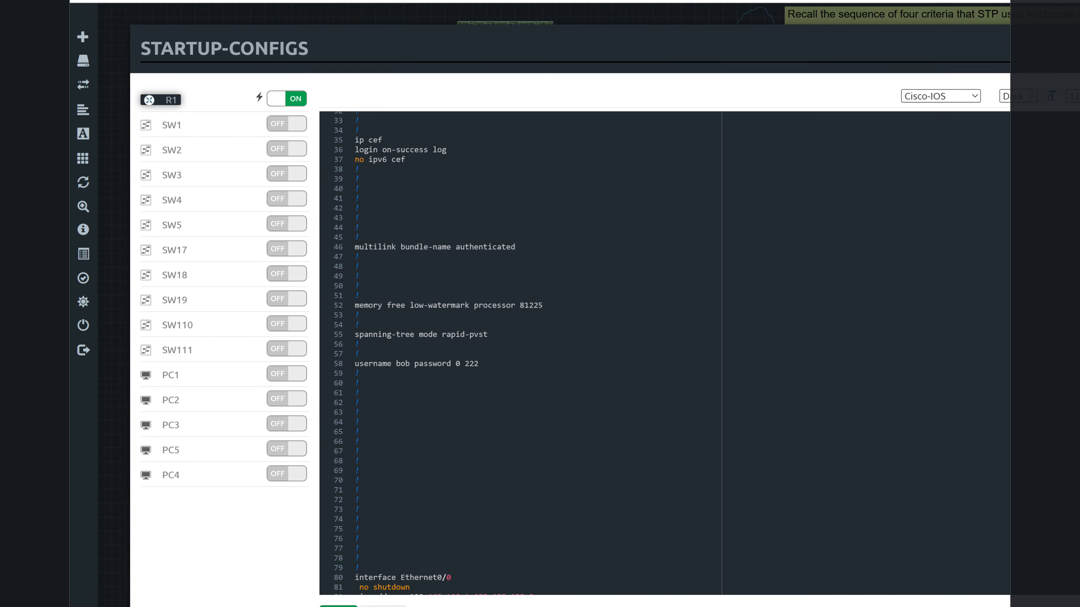
scroll(521, 184, down, 9)
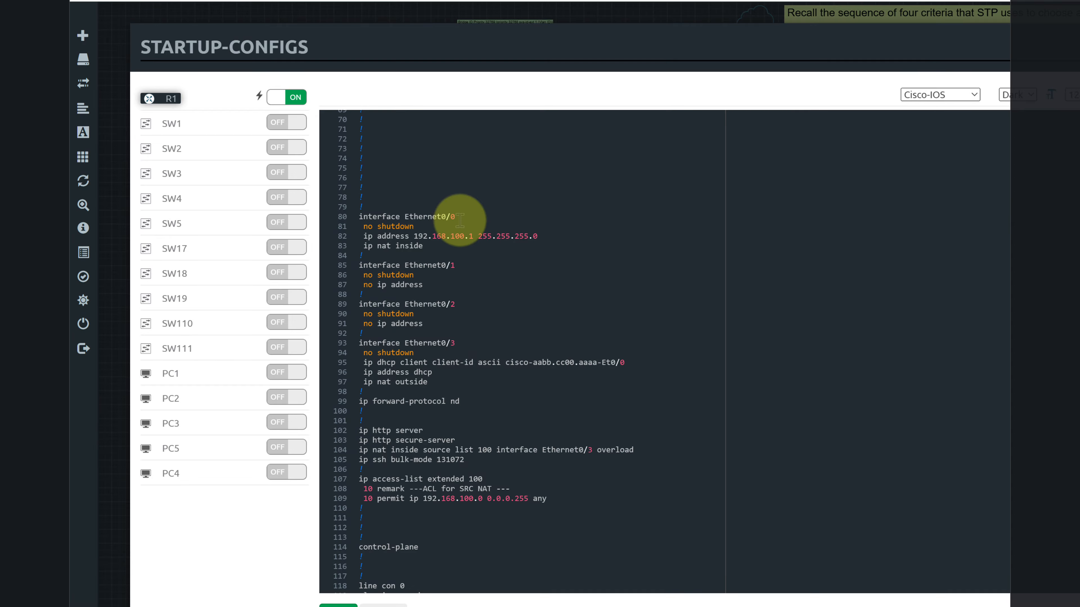
drag(461, 217, 373, 216)
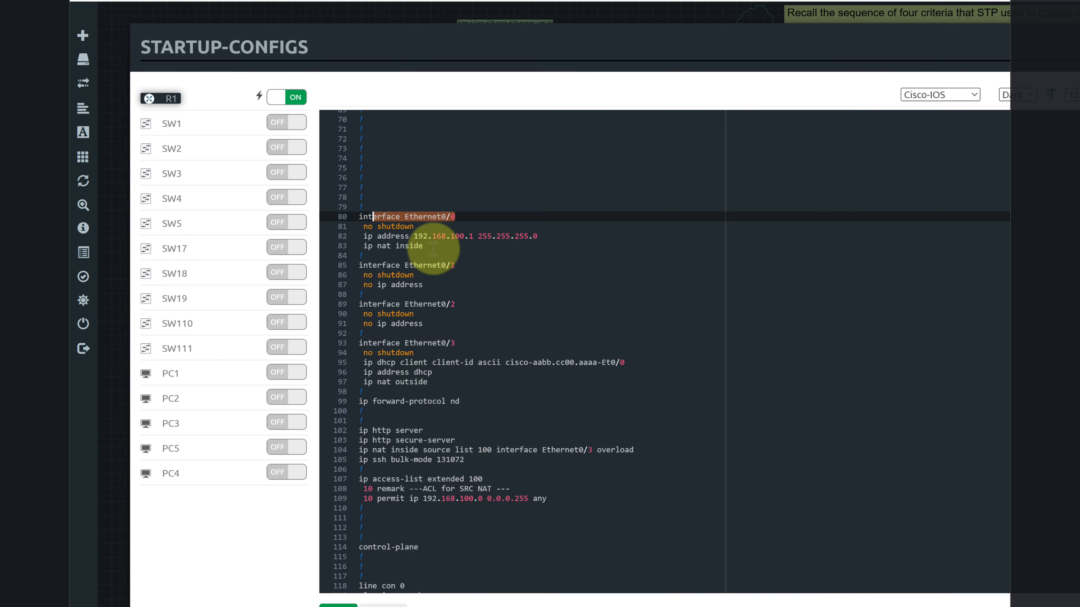
drag(425, 246, 374, 246)
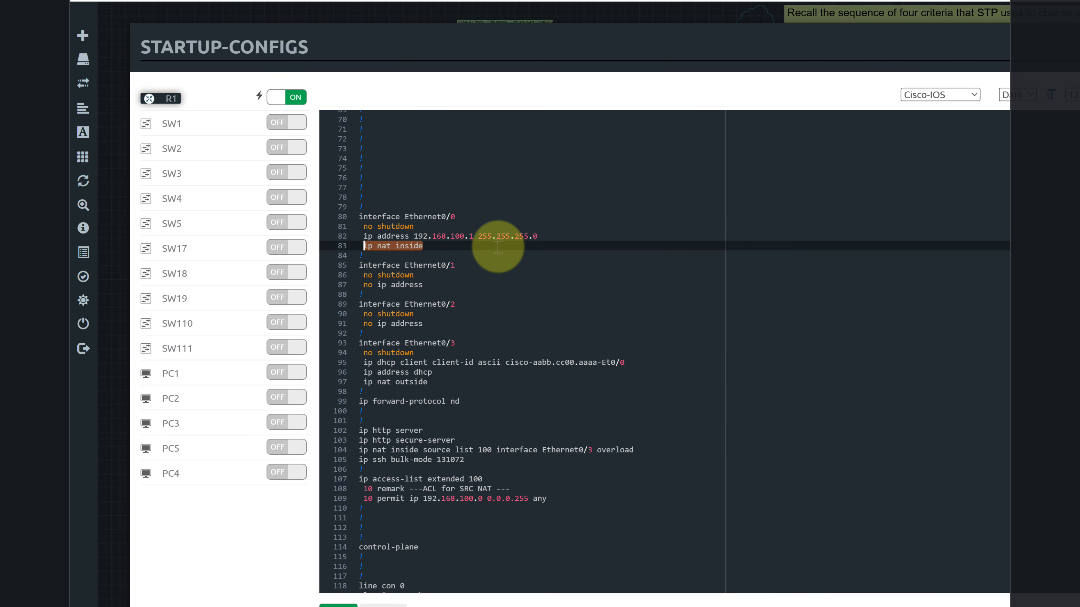
click(501, 261)
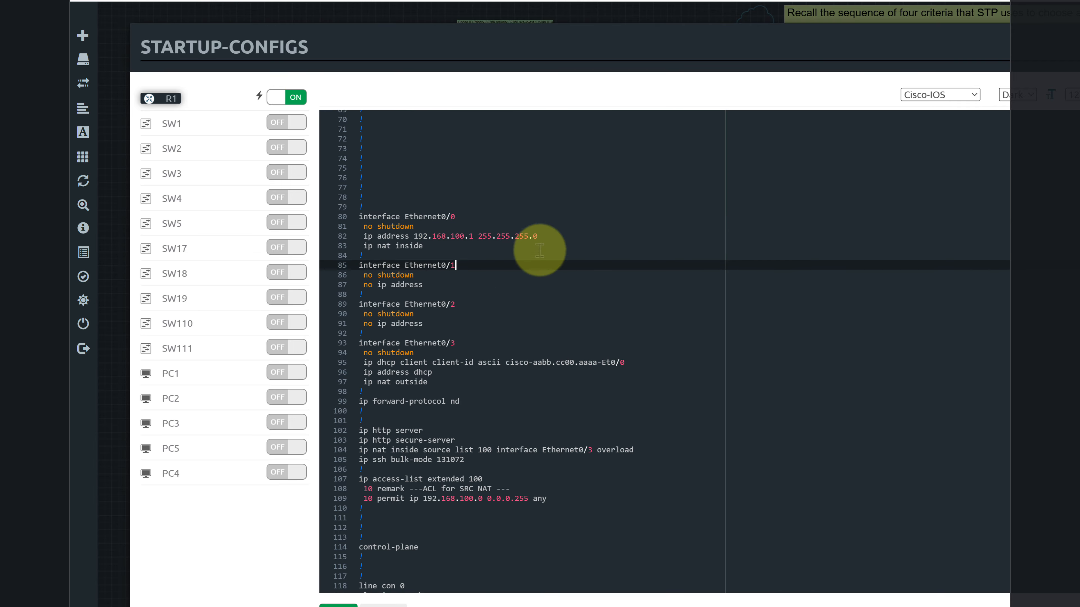
drag(543, 235, 381, 230)
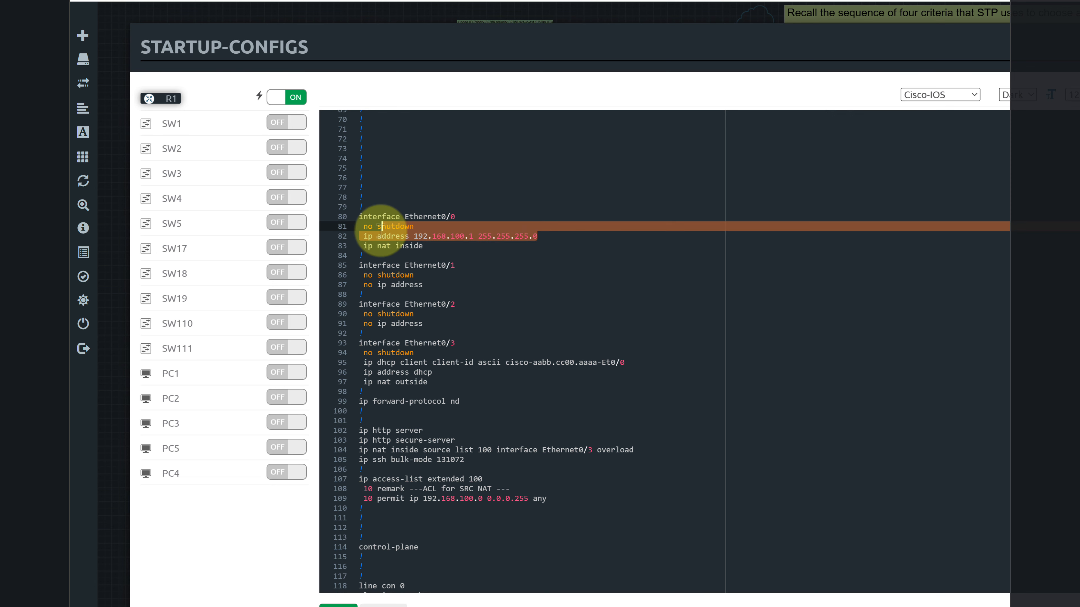
click(472, 248)
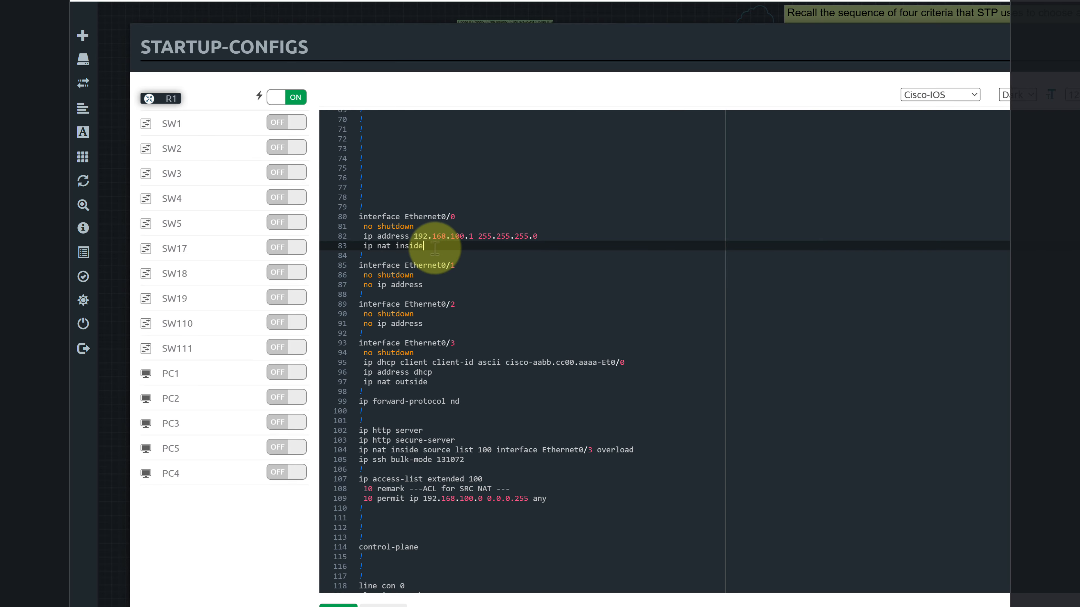
drag(537, 236, 368, 236)
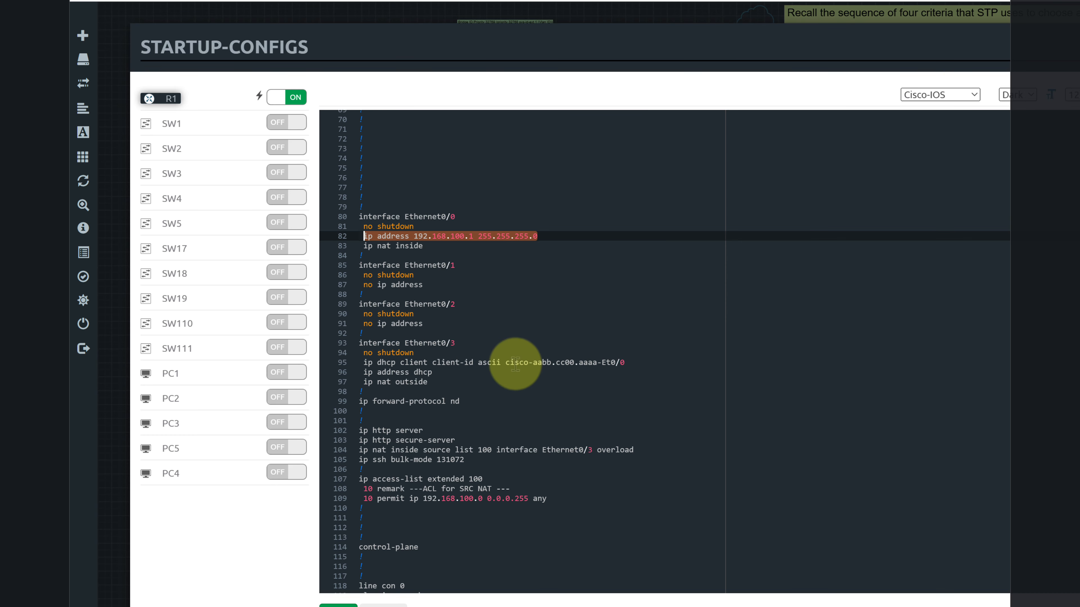
Examine the DHCP client, IP address and NAT outside lines of interface Ethernet0/3 in R1's startup configuration
drag(455, 343, 357, 340)
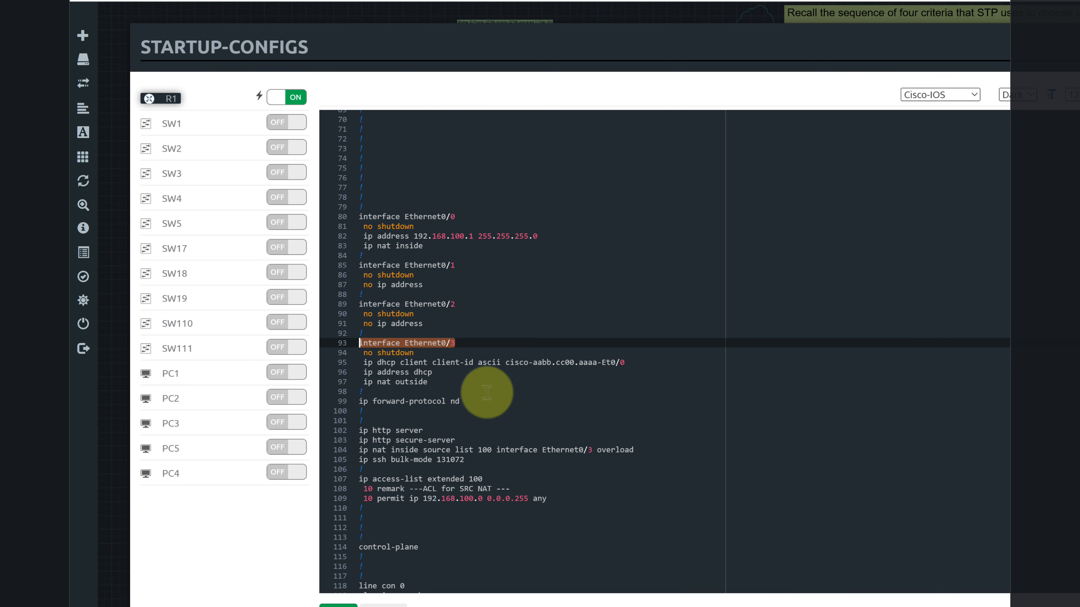
double_click(597, 361)
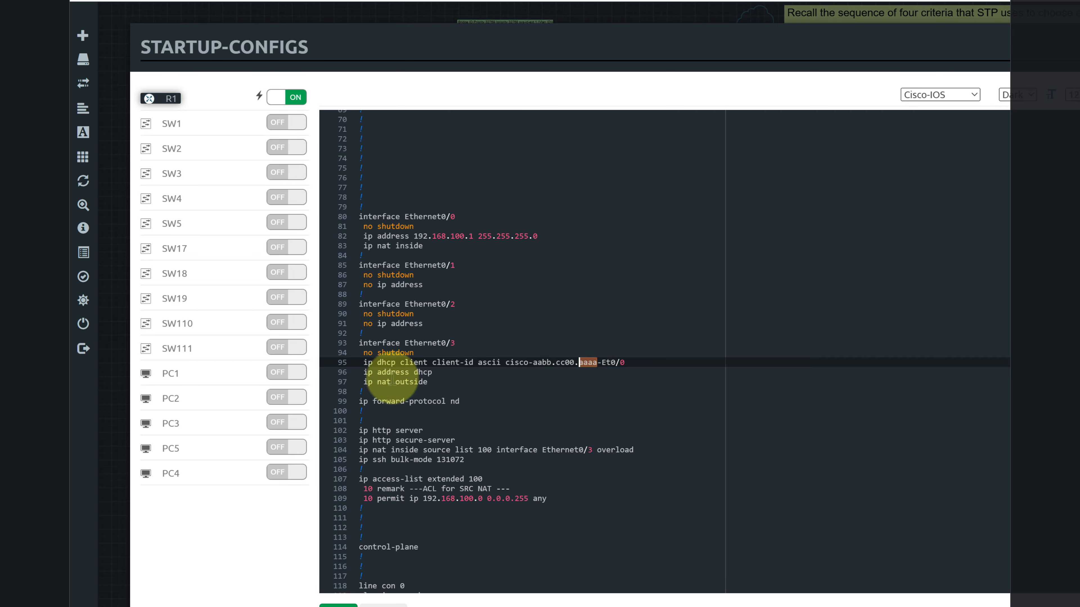
drag(429, 382, 360, 372)
click(390, 393)
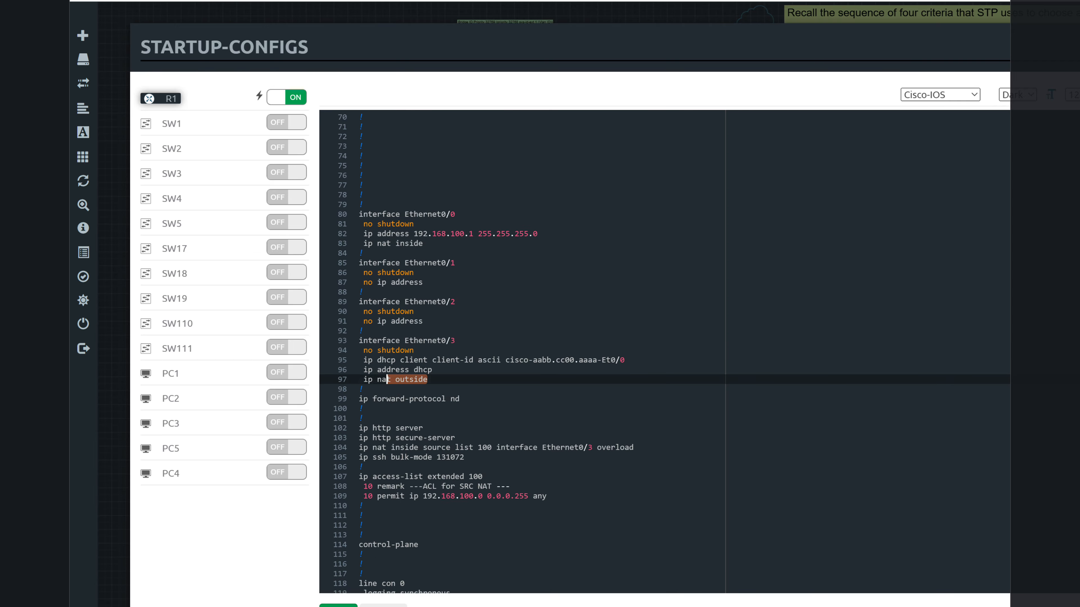
Check the line vty 0 4 login and transport settings at the configuration's end, and cancel without saving
scroll(435, 384, down, 2)
key(ctrl+Home)
key(ctrl+End)
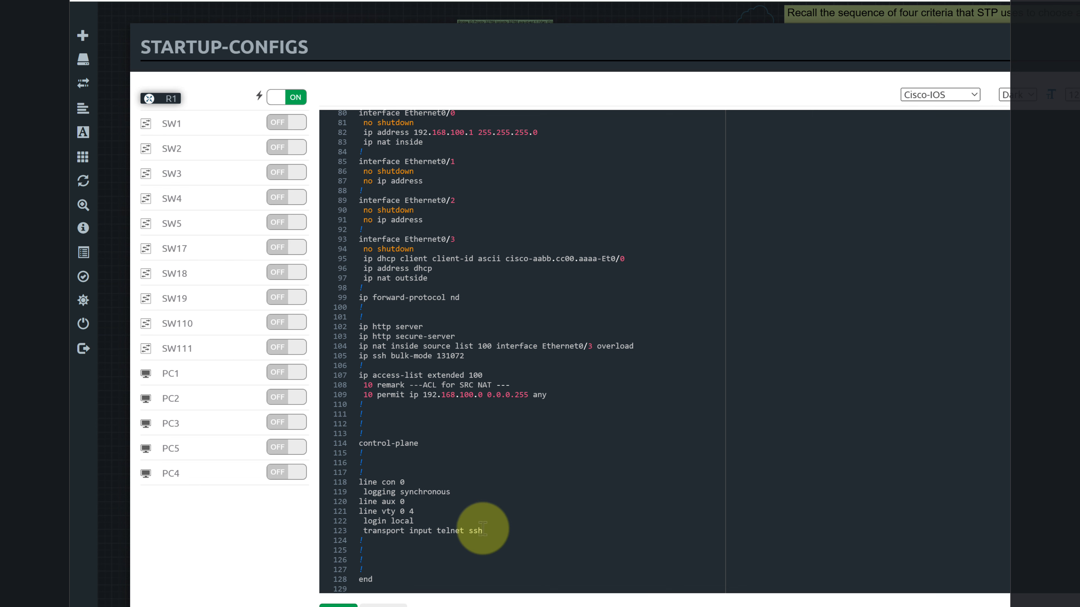
drag(485, 530, 340, 520)
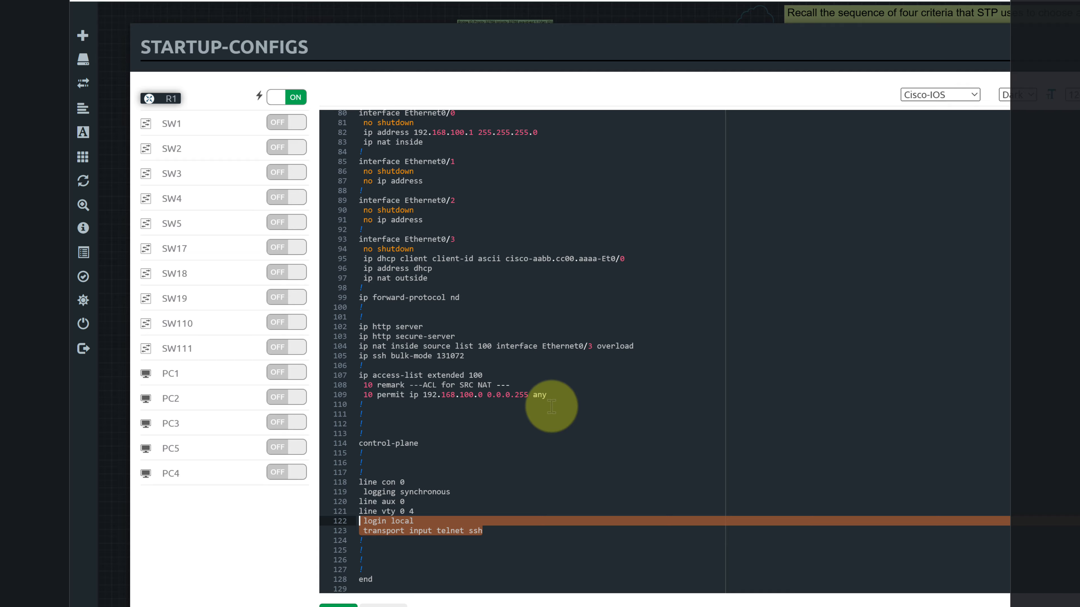
click(565, 415)
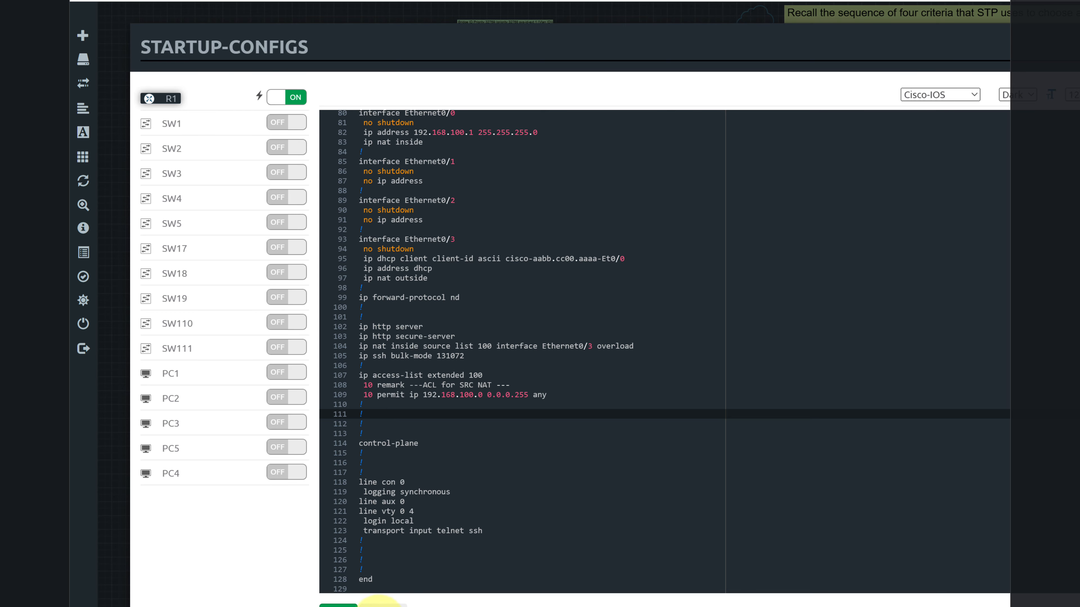
click(387, 604)
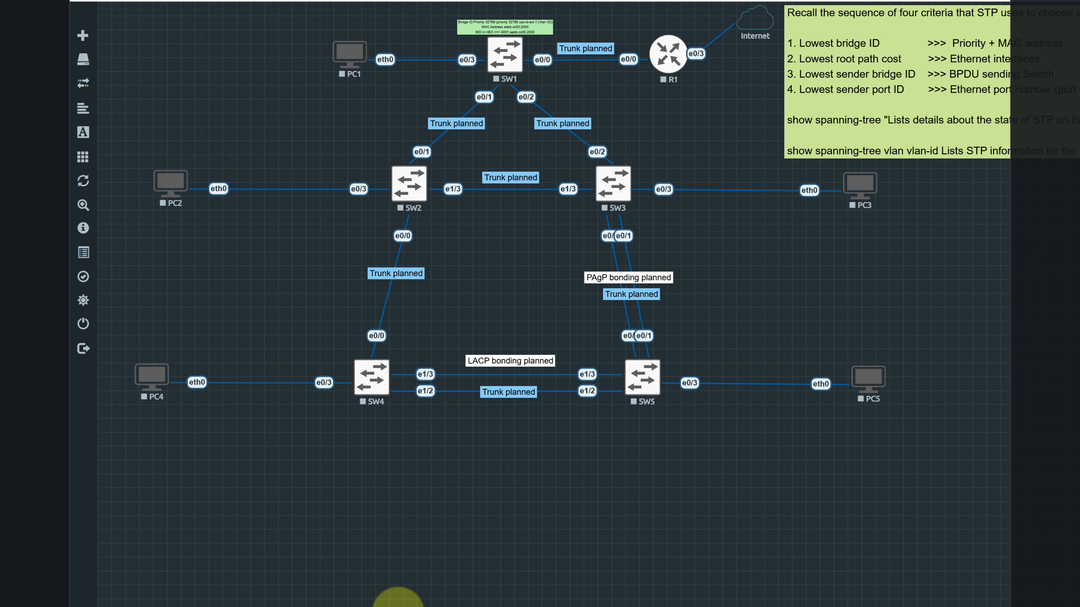
Check in the startup configurations list whether R1's configuration is enabled, and close the list
mouse_move(116, 85)
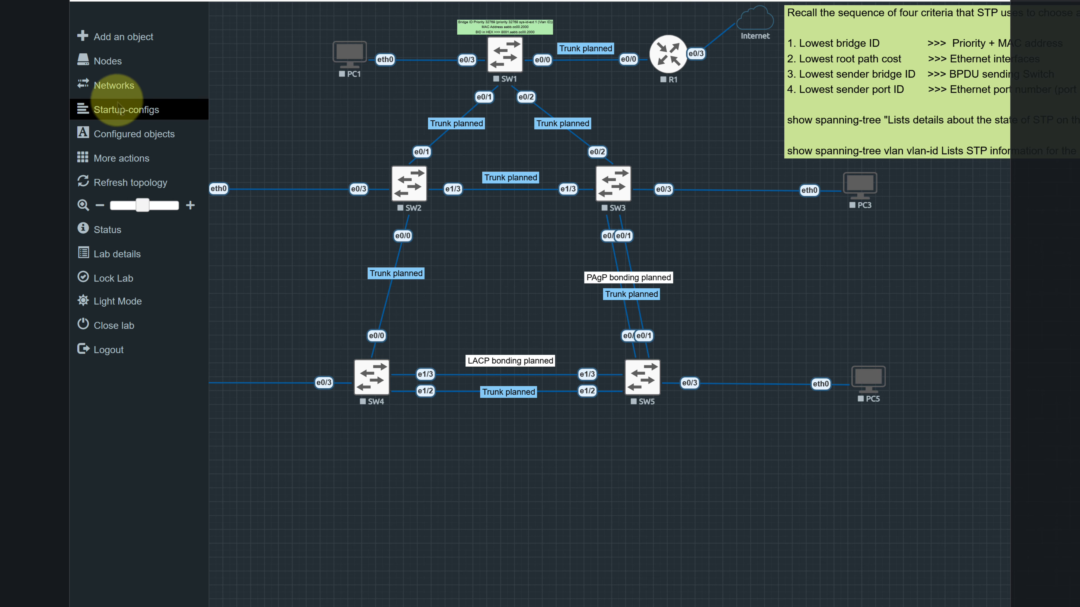
click(123, 112)
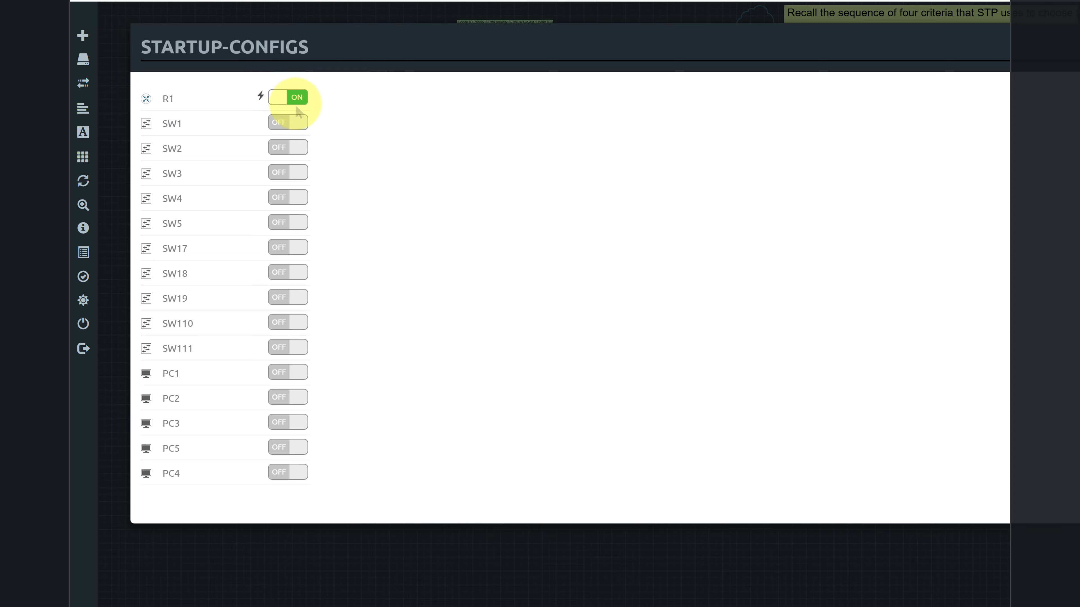
key(Escape)
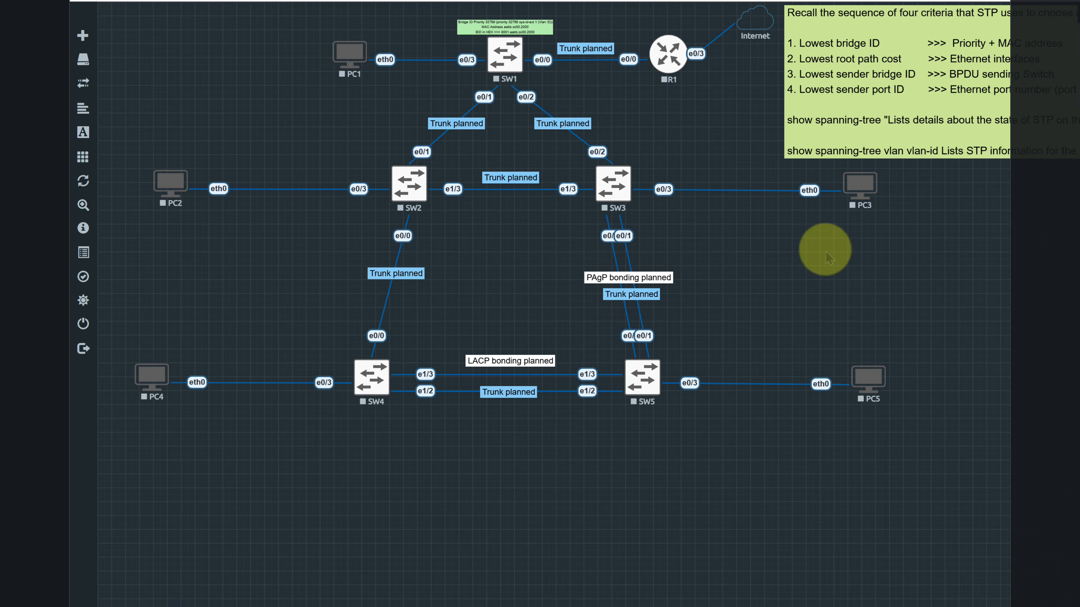
Start router R1 in the topology
right_click(673, 76)
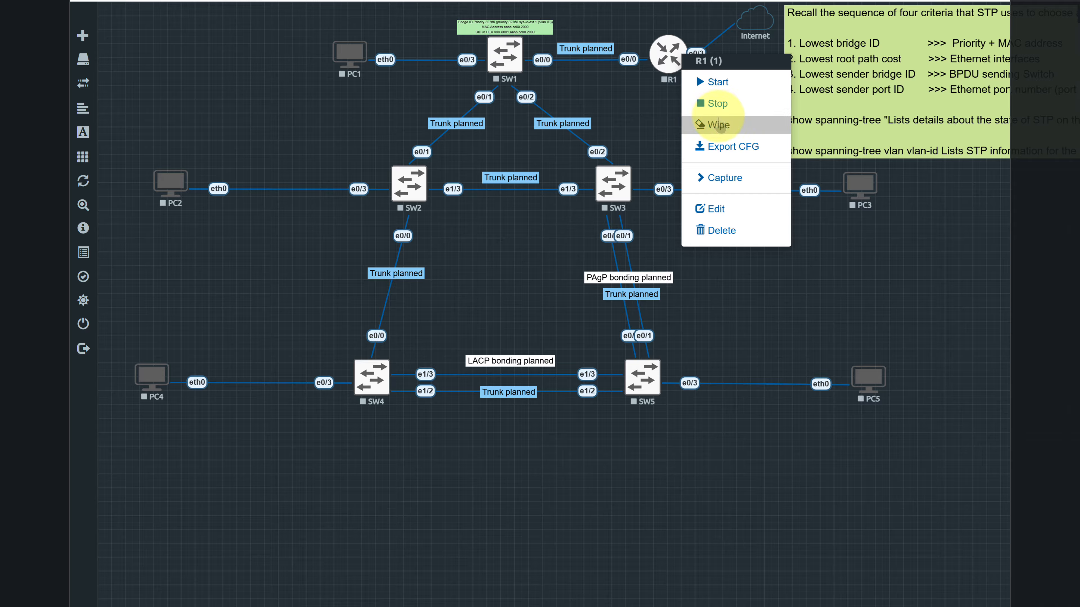
click(645, 103)
right_click(667, 63)
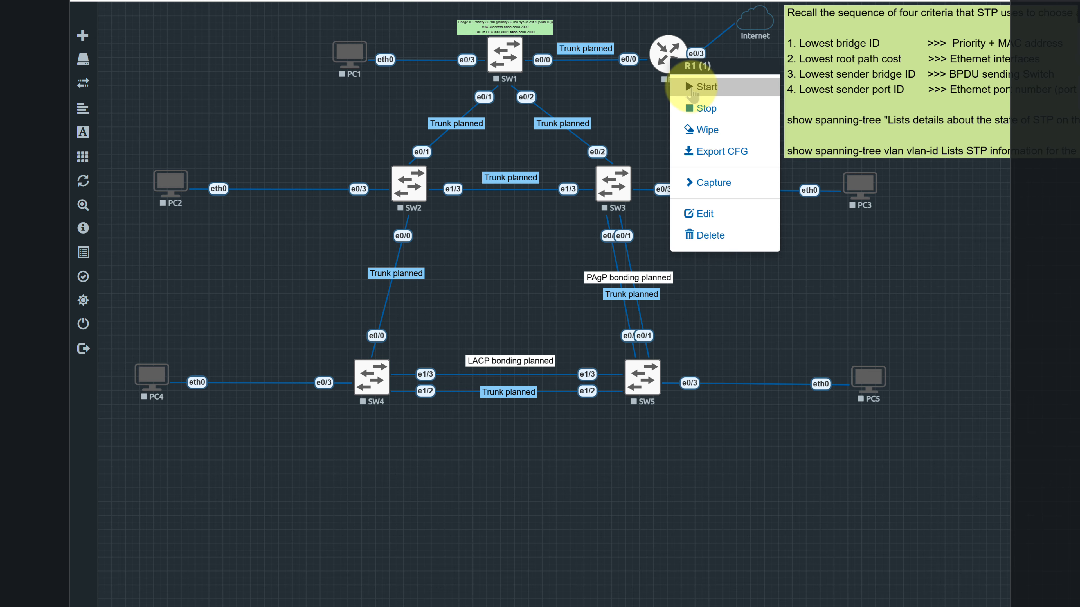
click(691, 87)
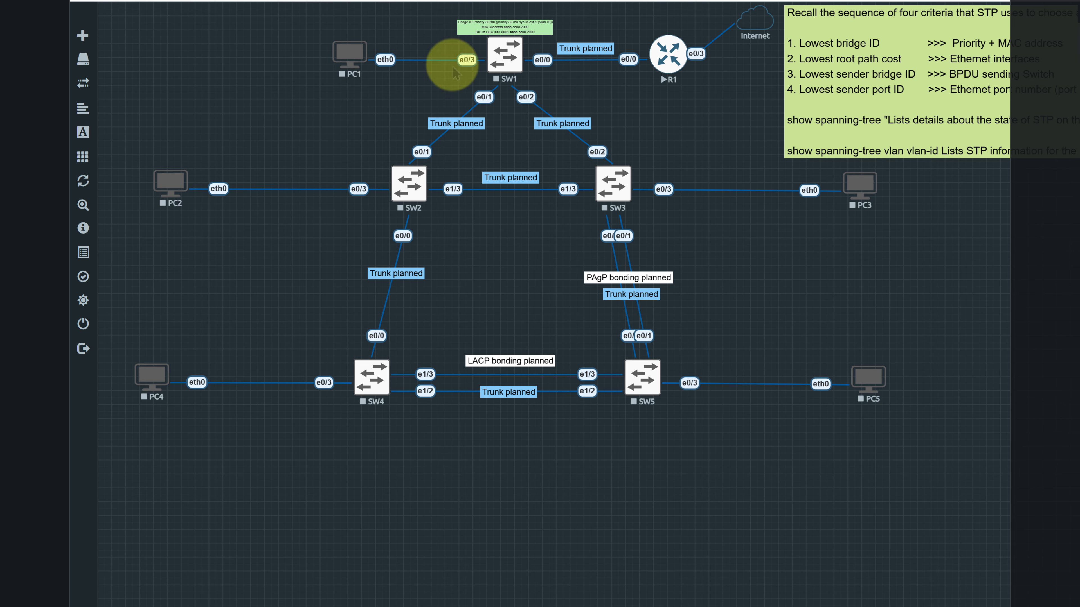
Display R1's startup configuration from the lab's startup configurations list
mouse_move(102, 64)
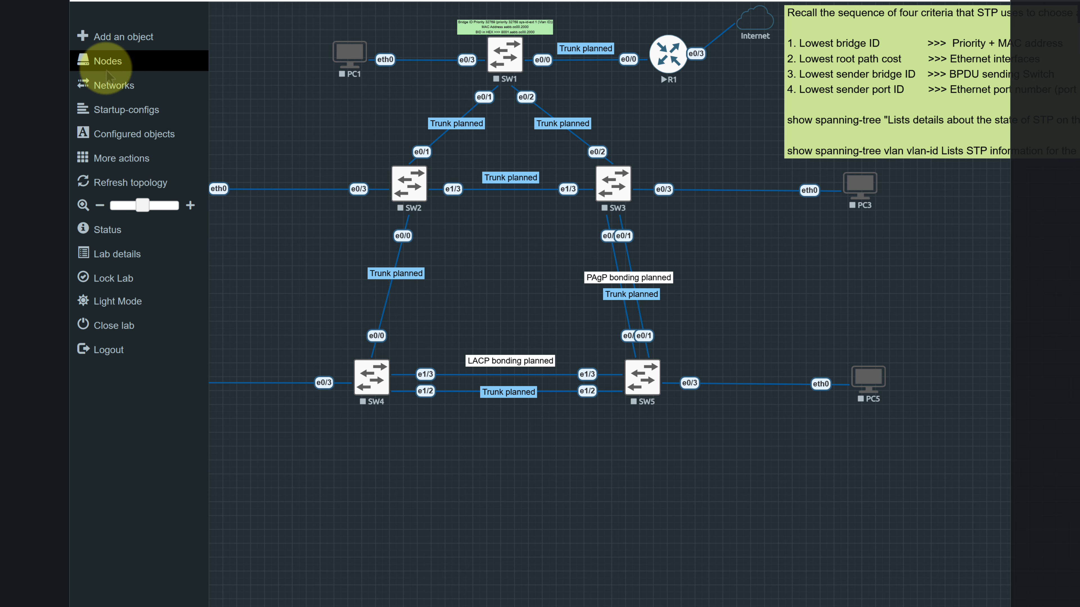
click(106, 110)
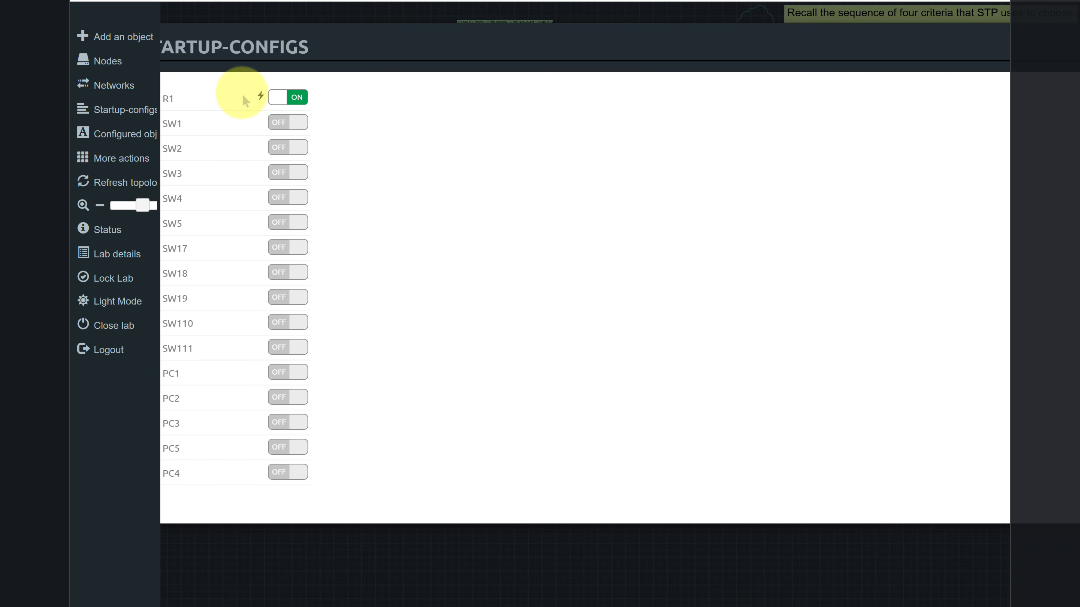
click(164, 97)
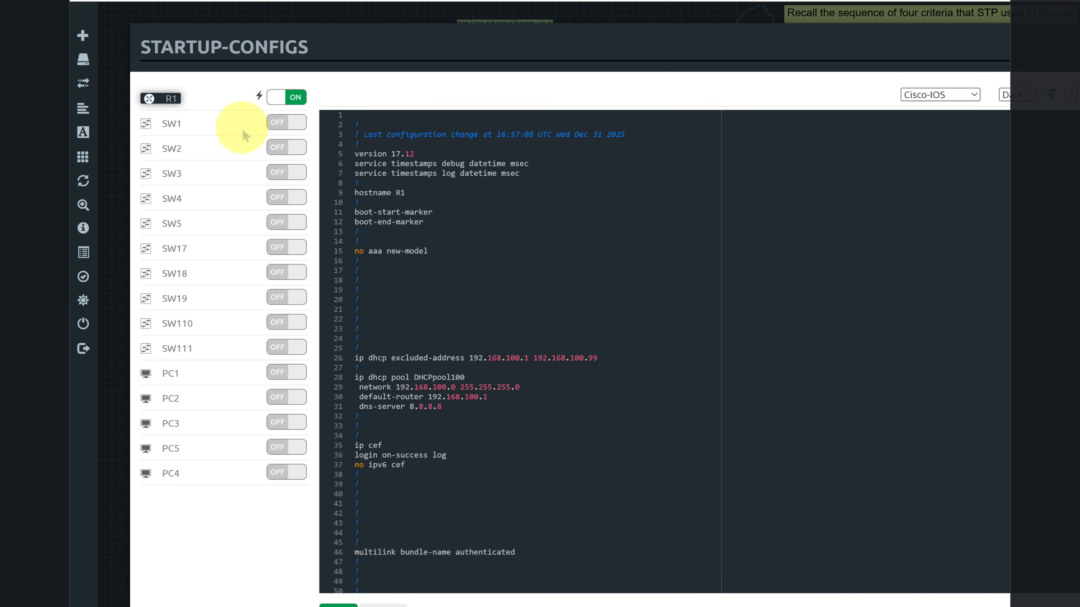
Check the startup configurations stored for switches SW1 through SW5, SW17 and SW18
click(177, 124)
click(176, 150)
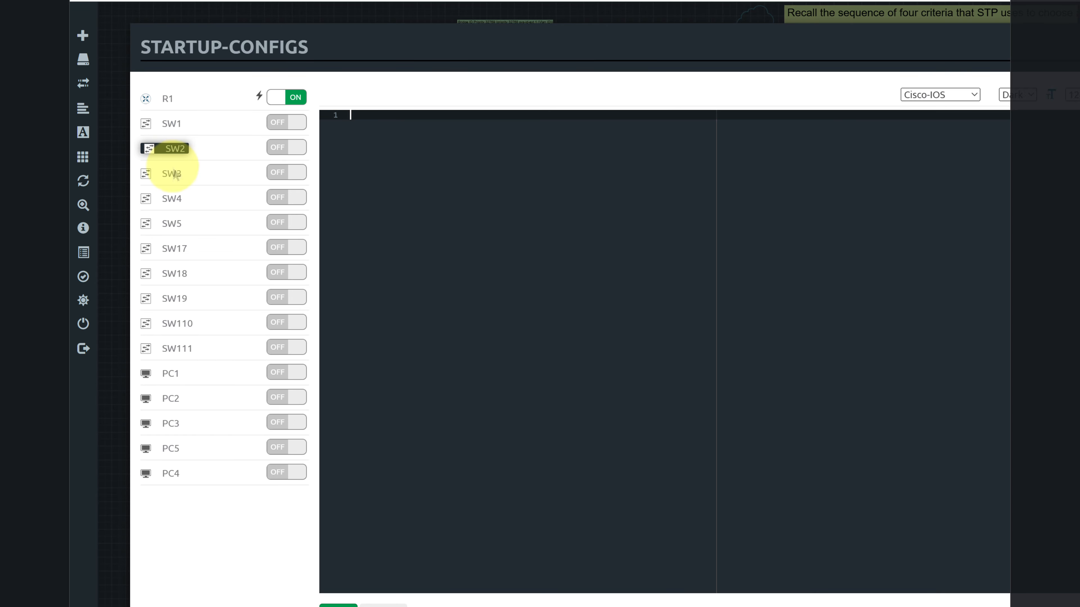
click(176, 175)
click(176, 200)
click(174, 227)
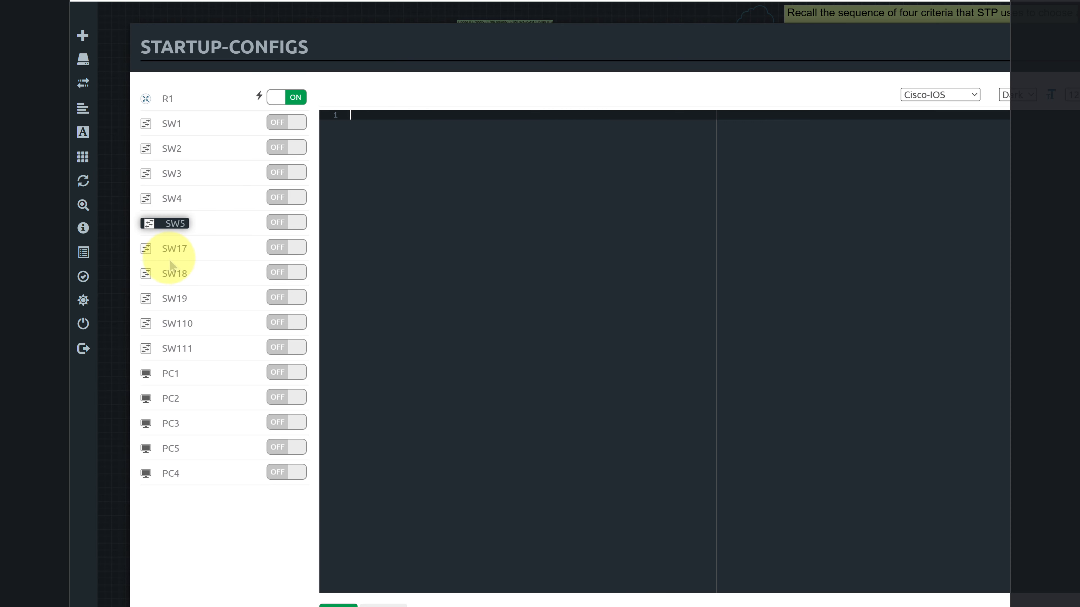
click(177, 252)
click(176, 276)
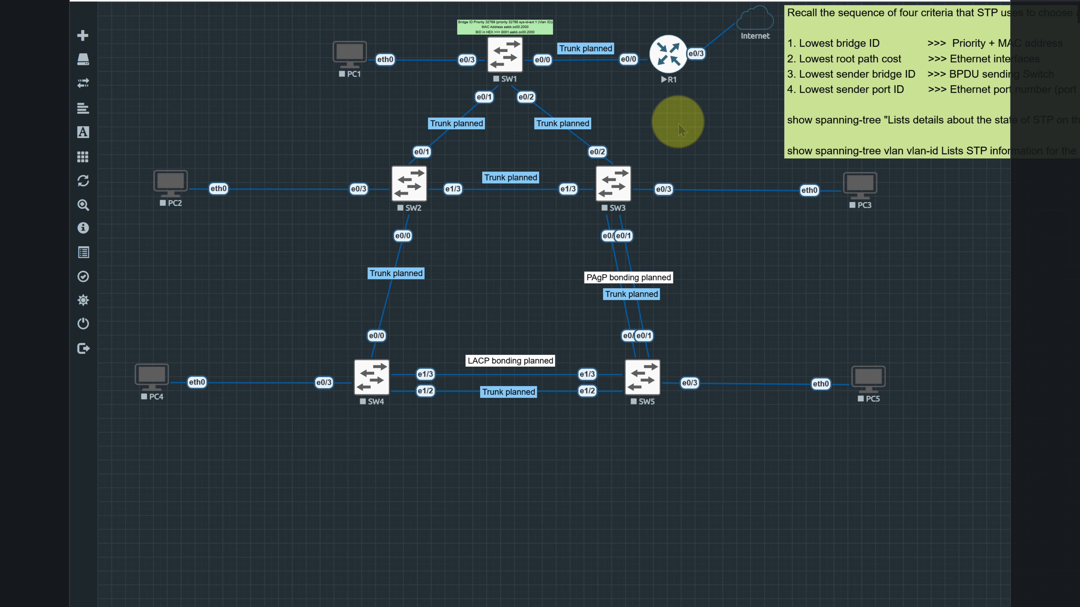
Start the five switches SW1, SW2, SW3, SW4 and SW5 in the topology
right_click(505, 54)
click(548, 87)
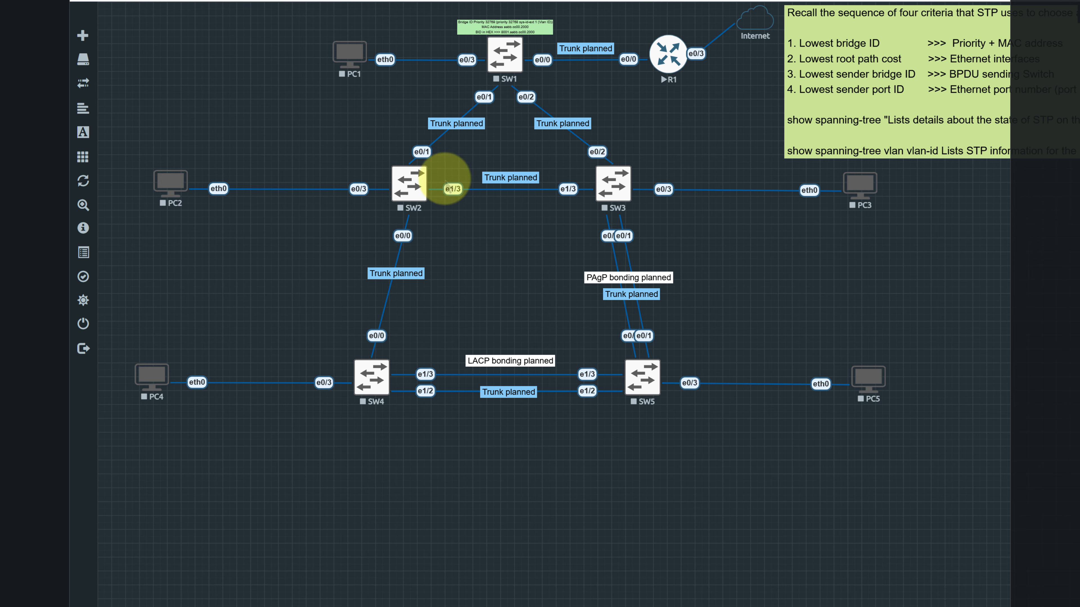
right_click(409, 183)
click(445, 212)
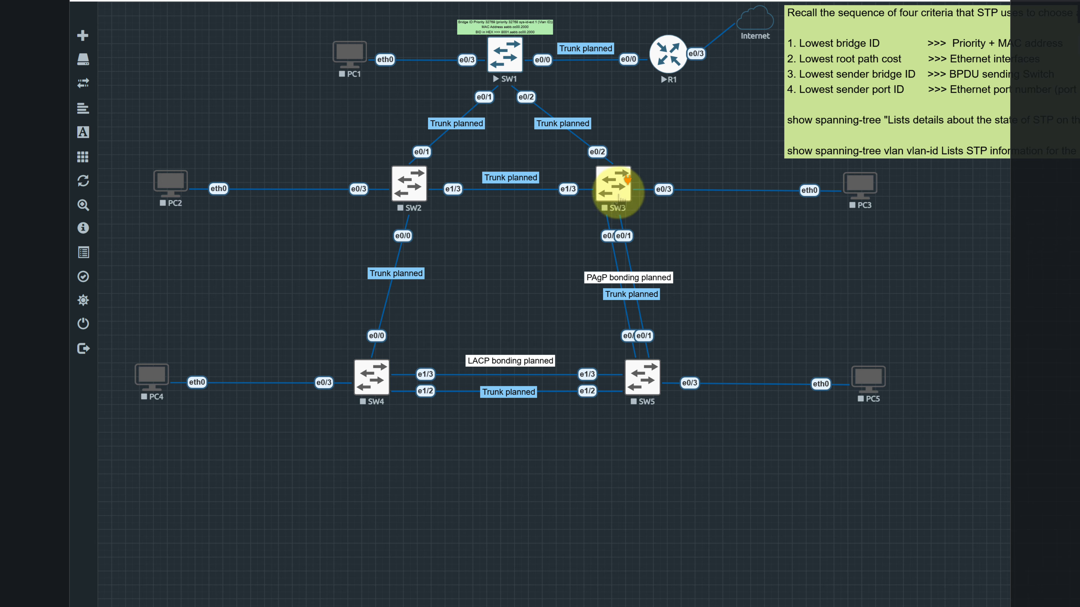
right_click(613, 184)
click(634, 215)
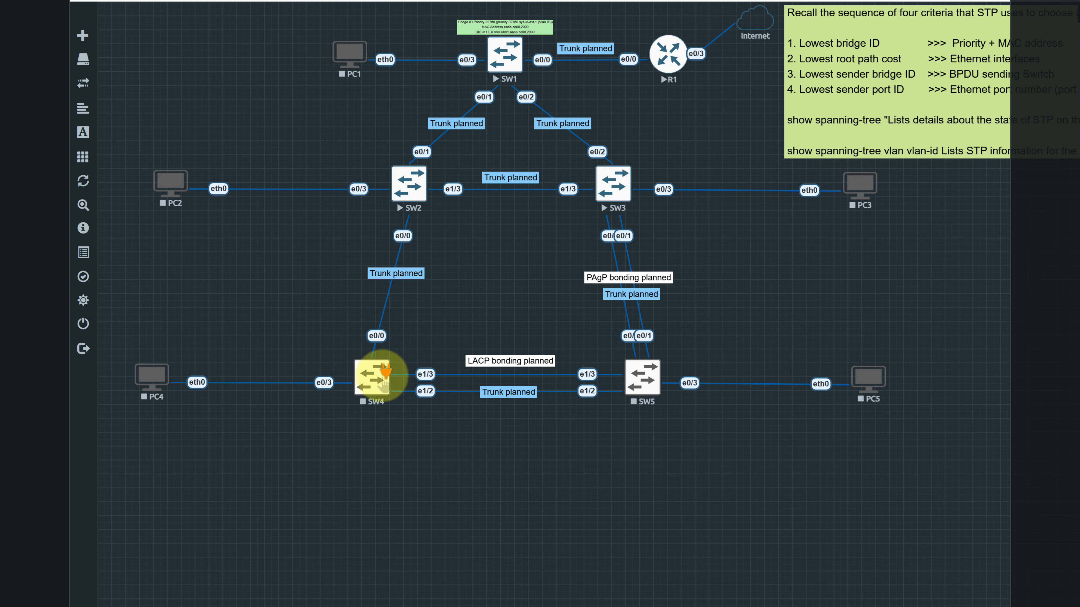
right_click(372, 378)
click(427, 404)
right_click(640, 378)
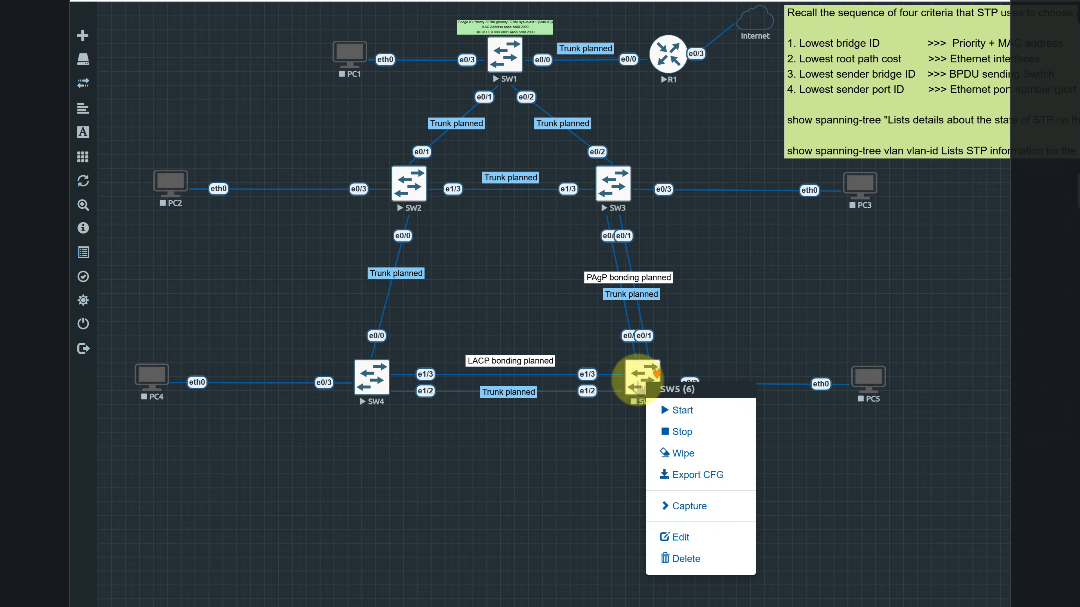
click(669, 409)
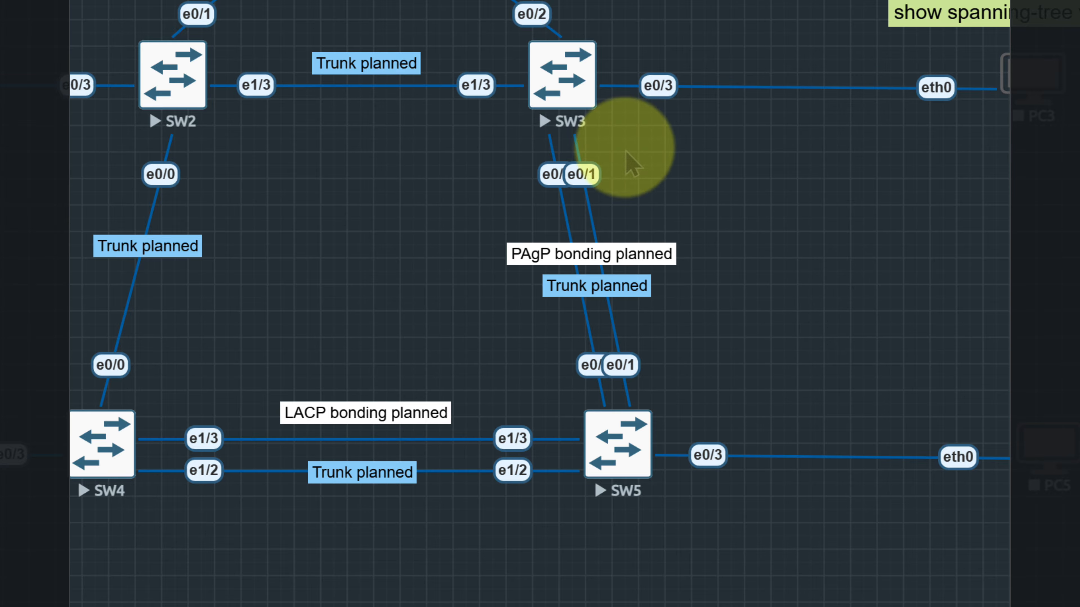
Move the "Trunk planned" label between SW4 and SW5 just below the two links
click(565, 174)
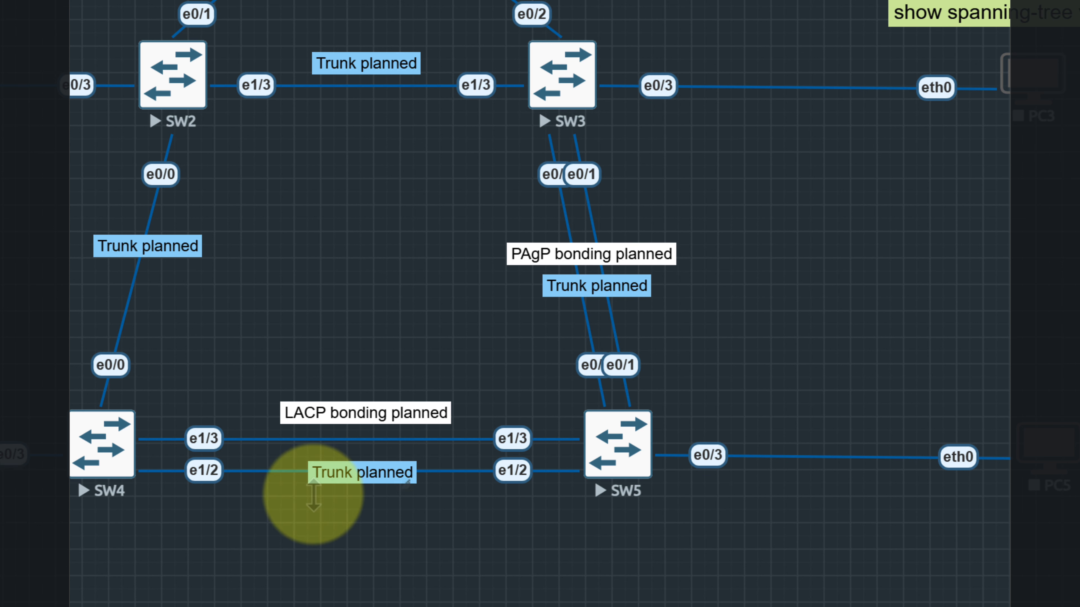
drag(381, 472, 381, 494)
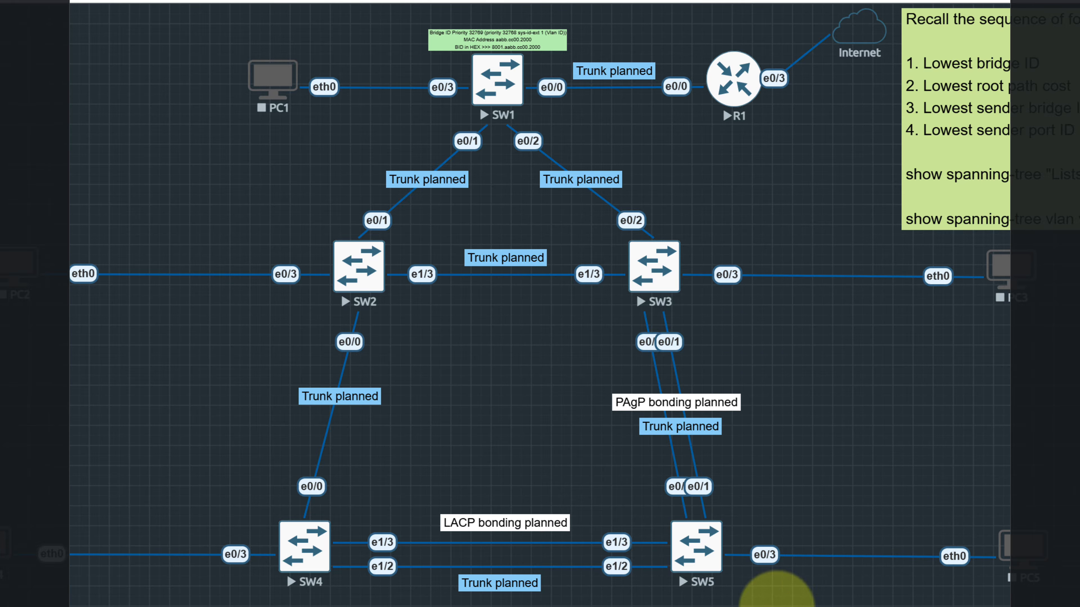
Open the PC5 node for editing and replace its name with "FTP server"
right_click(1022, 553)
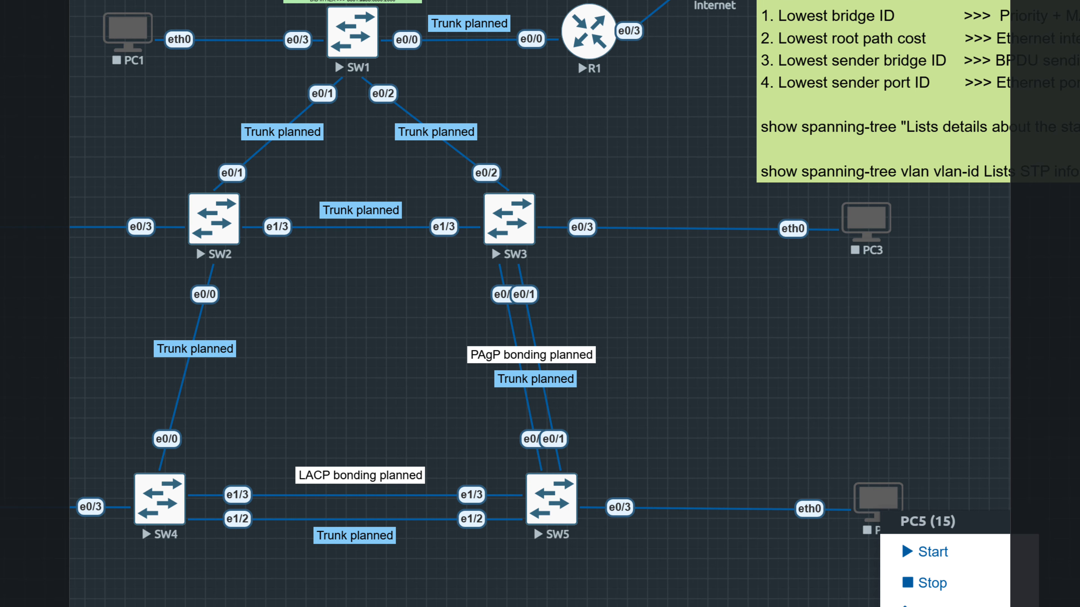
click(933, 606)
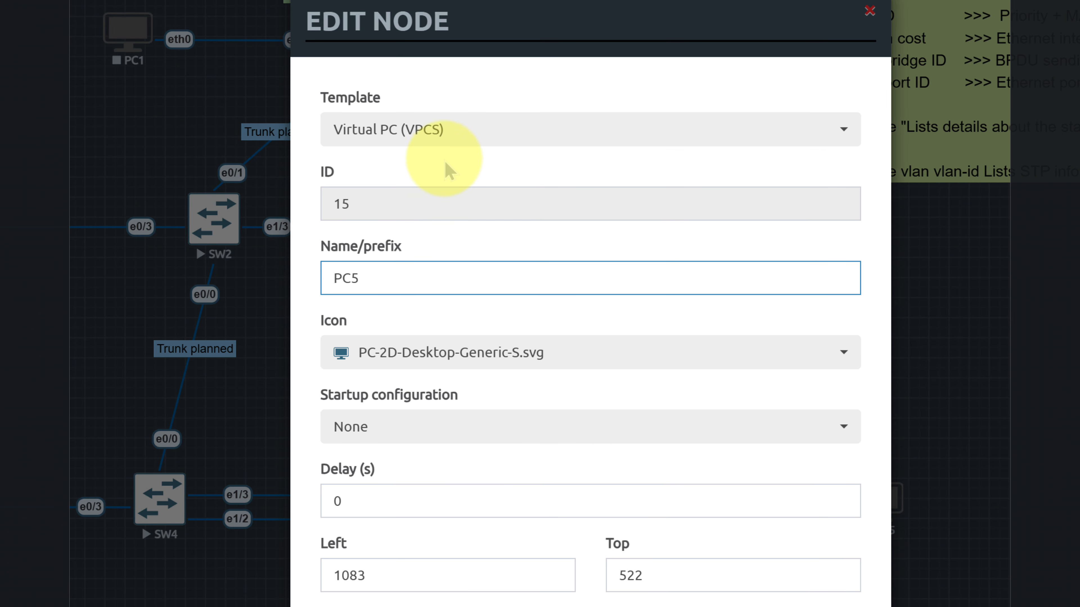
drag(414, 282, 232, 273)
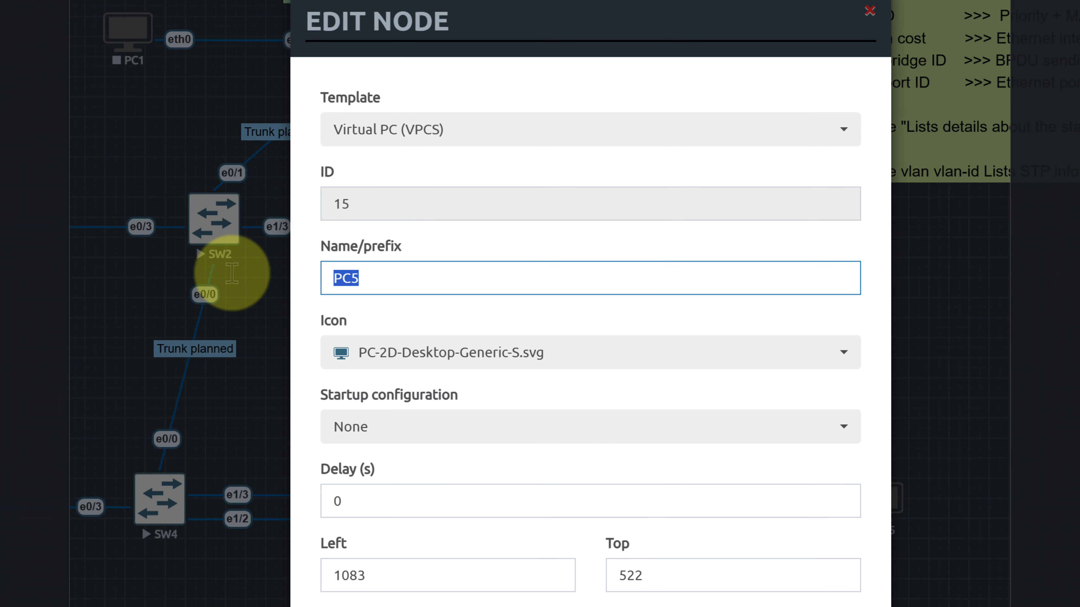
text(FTP ser)
text(vi)
key(BackSpace)
key(BackSpace)
text(ers)
key(BackSpace)
text(v)
key(BackSpace)
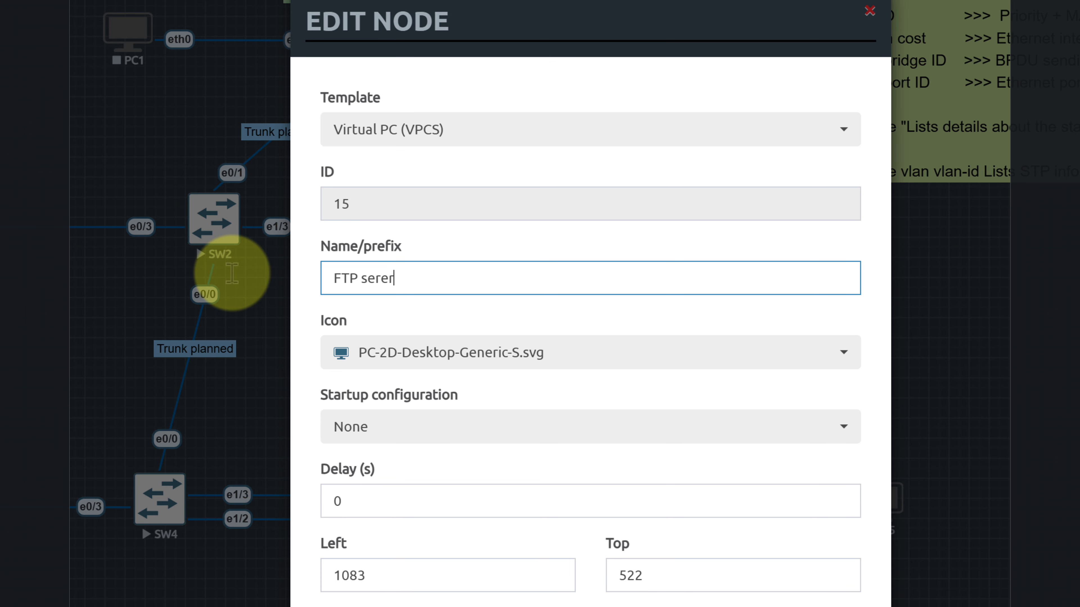
key(BackSpace)
key(BackSpace)
text(ver)
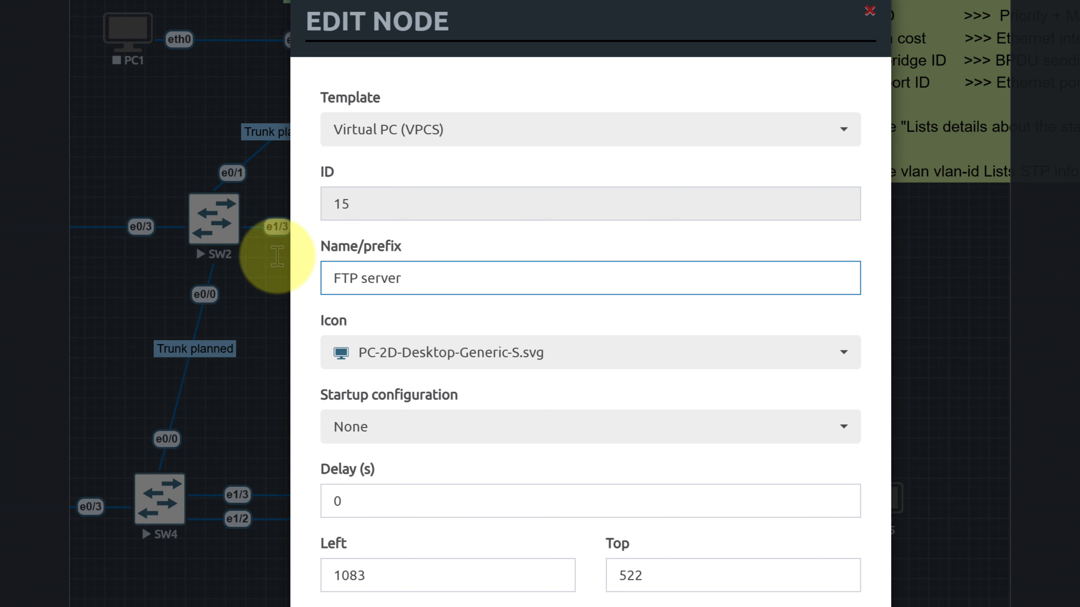
Correct the node name to "FTPserver" without a space and save the node
click(364, 278)
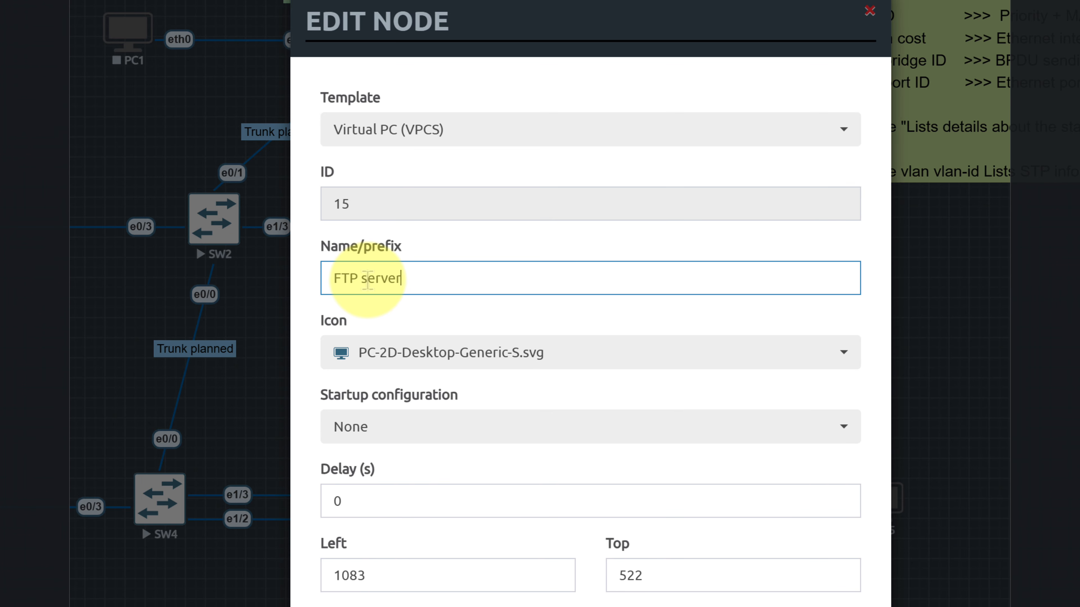
key(BackSpace)
text(S)
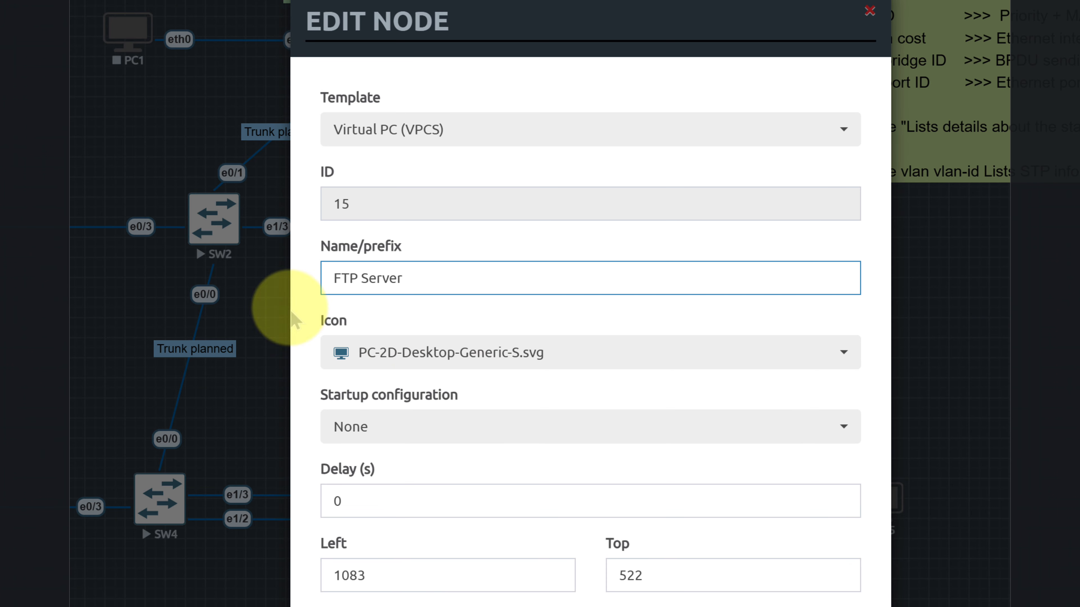
key(BackSpace)
key(BackSpace)
text(s)
key(Return)
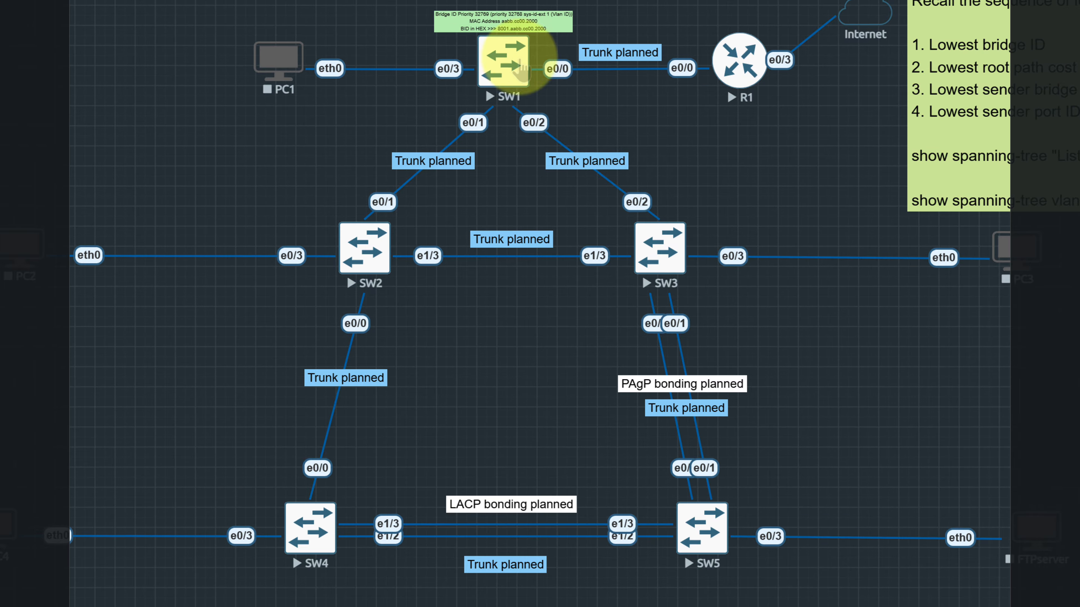
Open SW1's console in the Telnet client and move its window clear of the upper switches
click(503, 61)
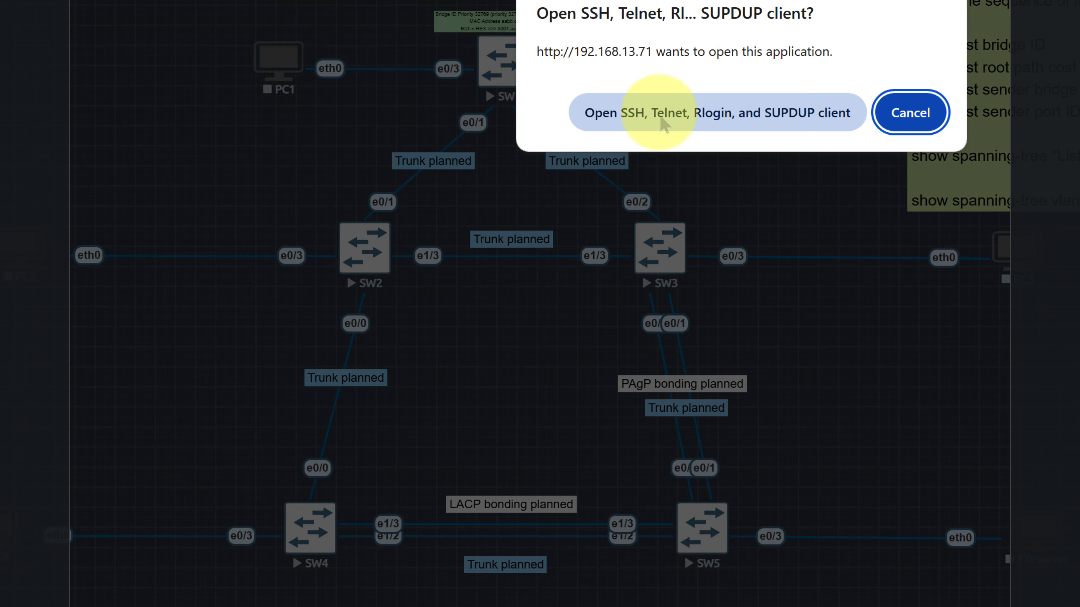
click(650, 111)
drag(513, 83, 1073, 289)
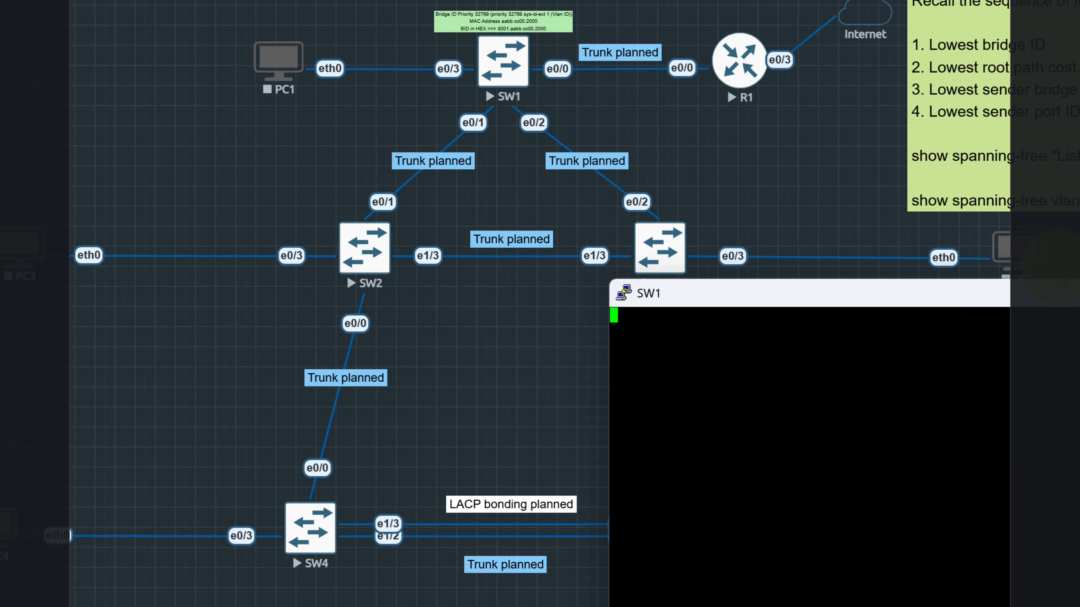
Enter privileged mode on SW1 with en and global configuration mode with conf t
key(Return)
text(en)
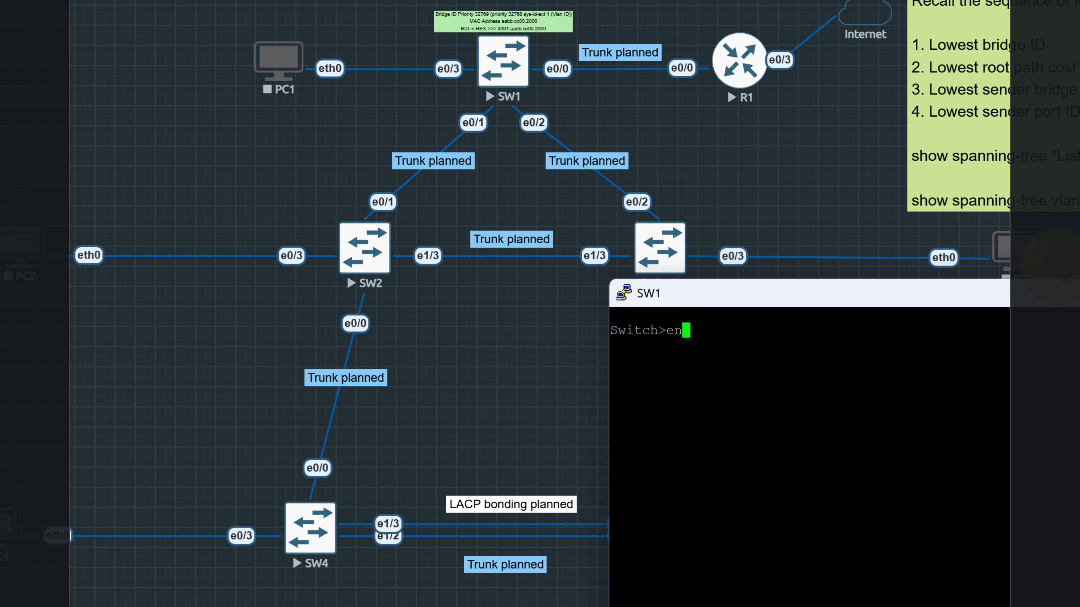
key(Return)
text(conf )
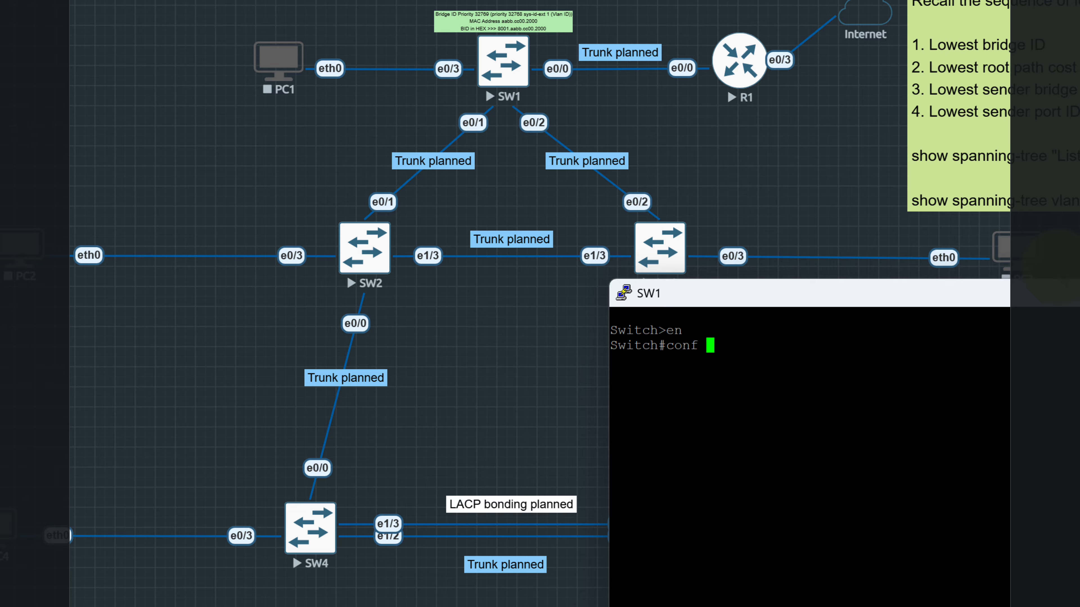
text(t)
key(Return)
Set the switch's hostname to SW1 and reposition the console window over the topology
text(host)
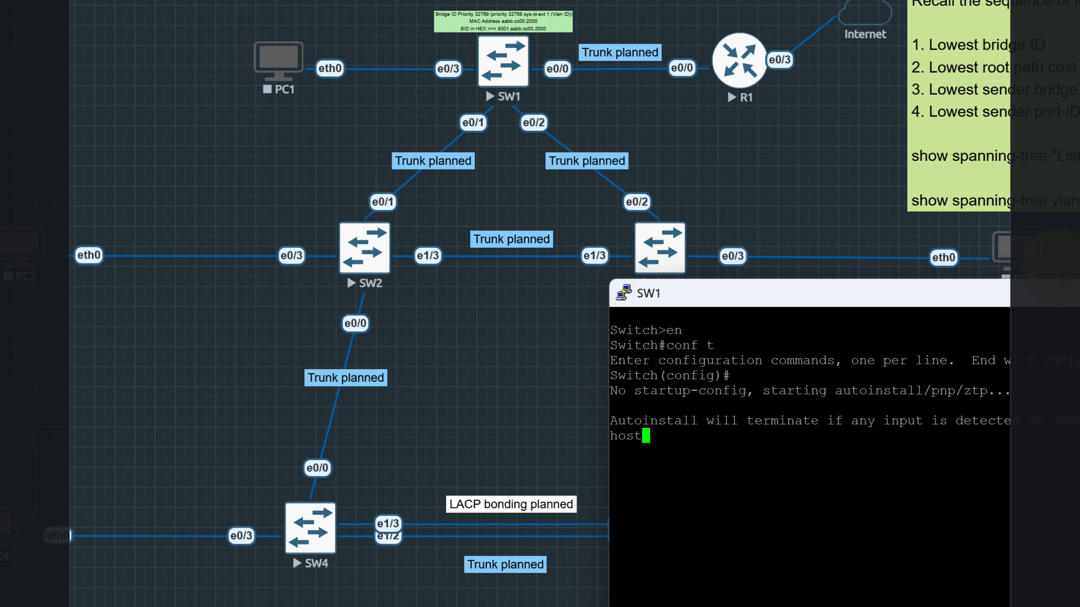
key(Tab)
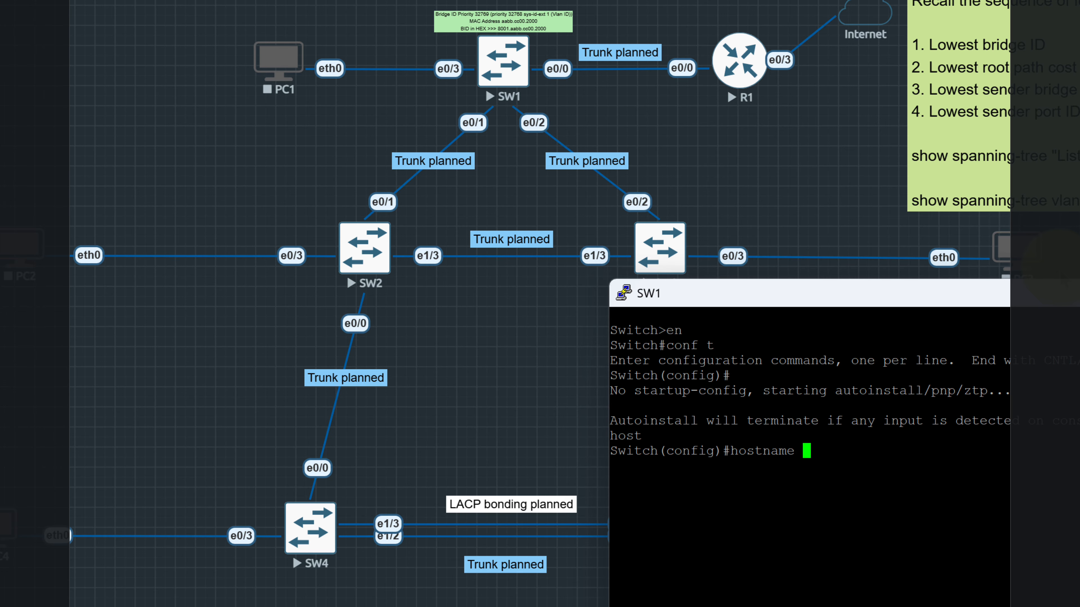
text(SW1)
key(Return)
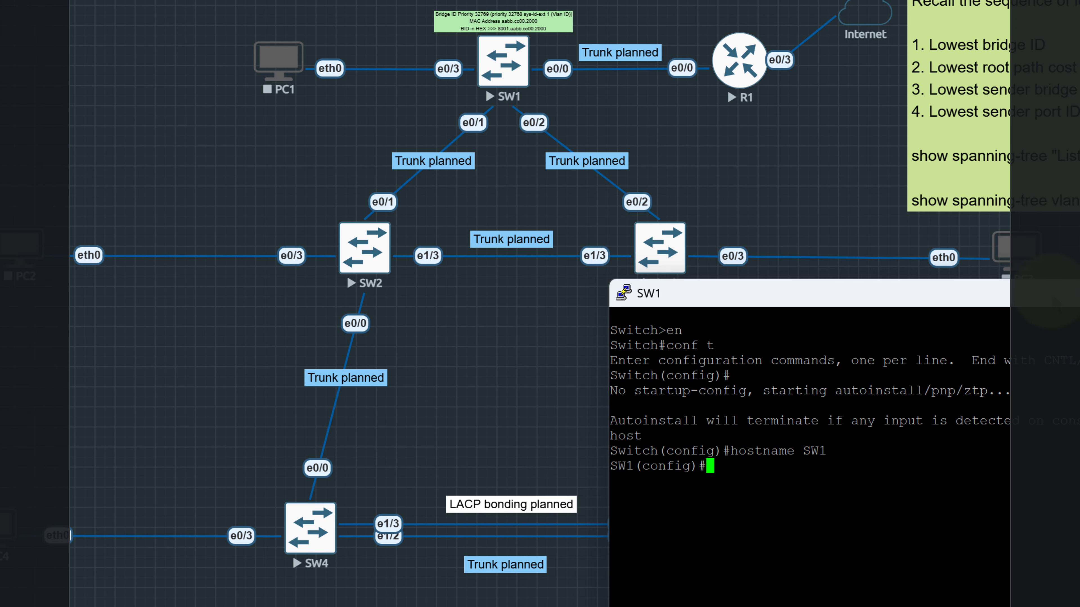
drag(1046, 284, 935, 321)
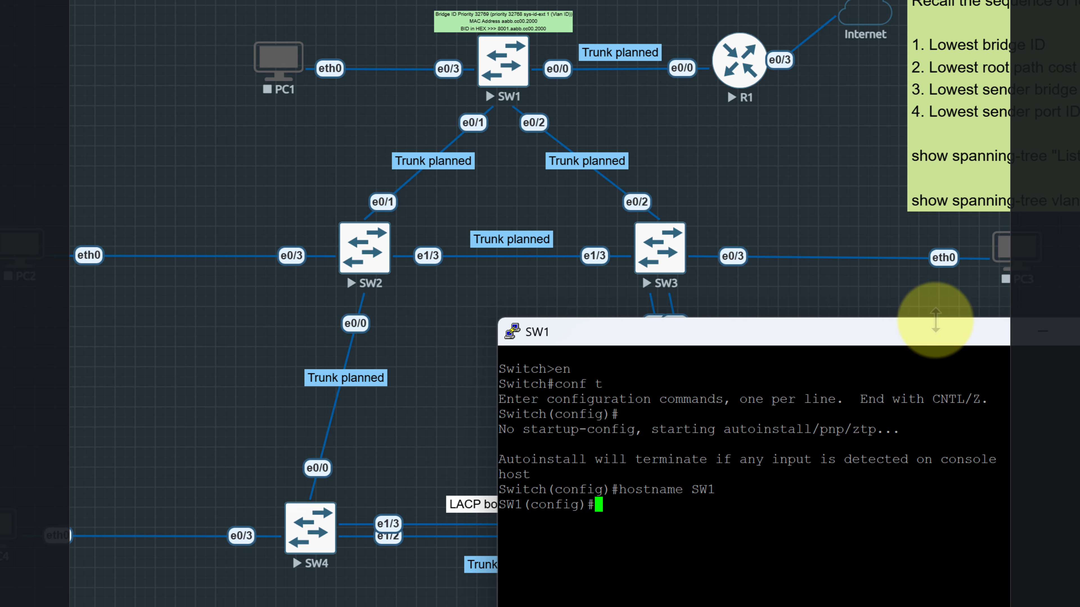
key(Return)
key(Return)
key(Return)
key(Return)
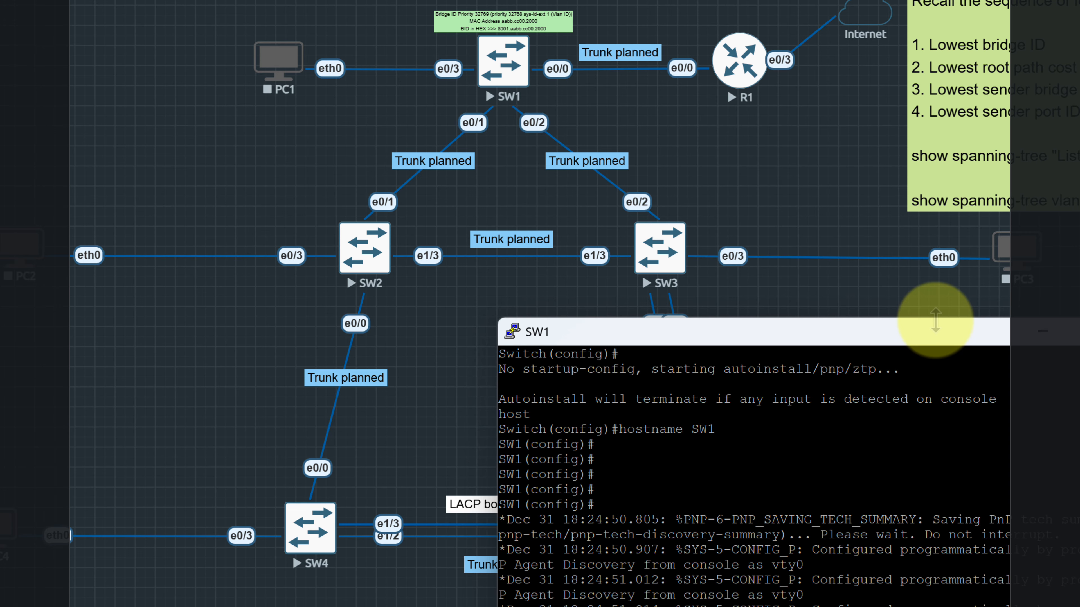
Display SW1's software version with do sh ver and page through the output to its end
text(do sh ver)
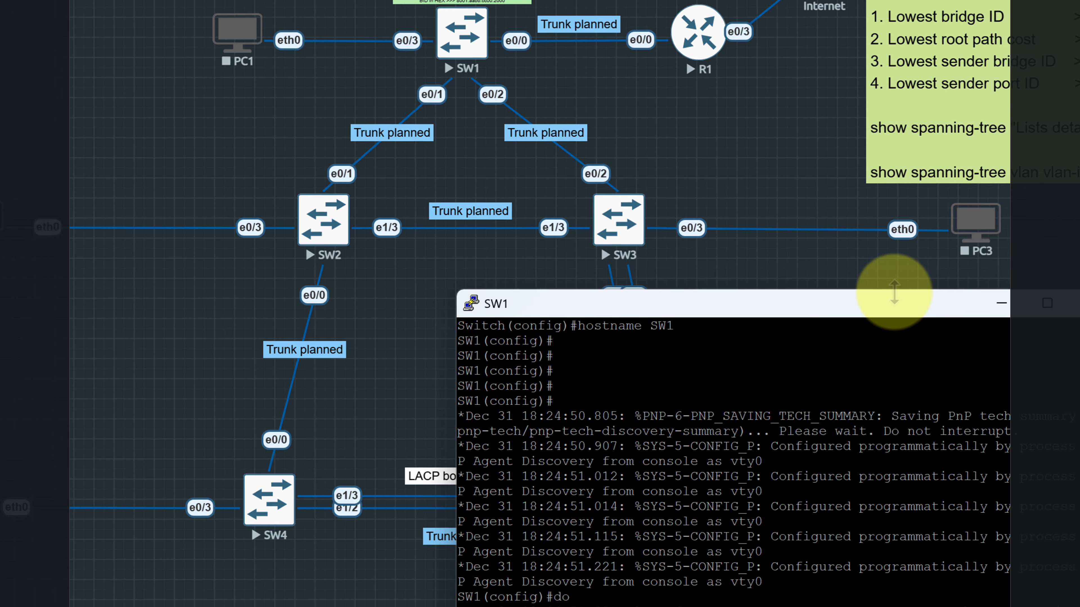
key(Return)
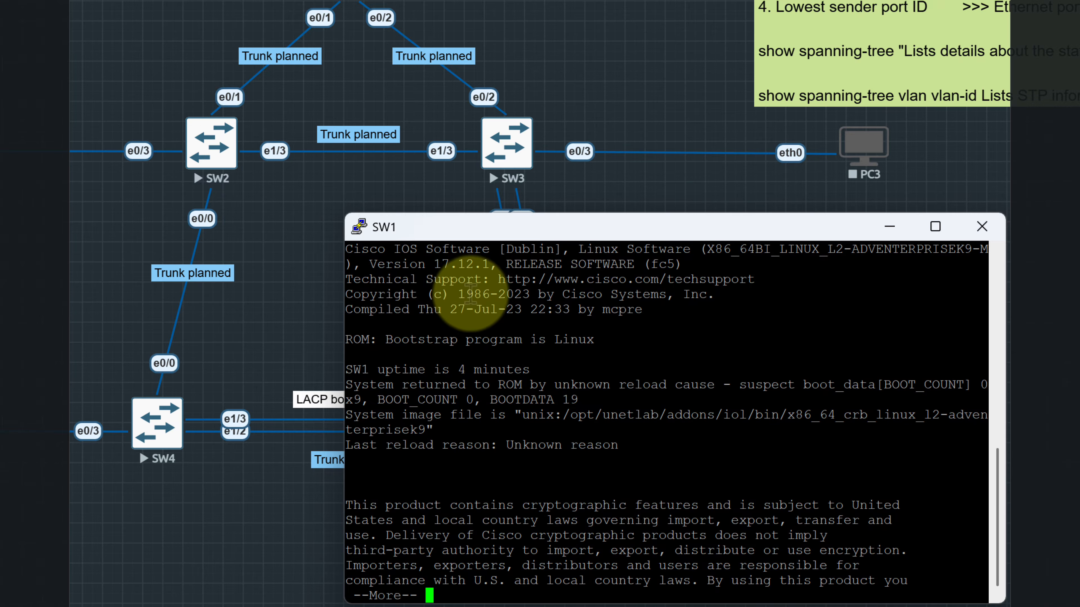
drag(498, 294, 569, 294)
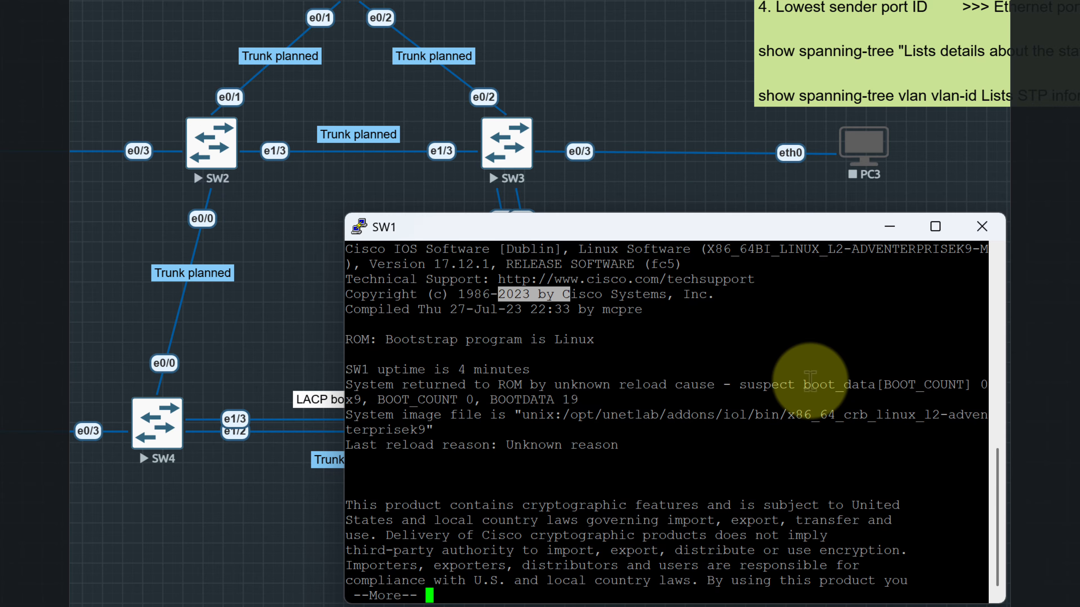
key(Return)
key(Return)
key(Return)
key(Return)
key(Return)
key(Return)
key(Return)
key(Return)
key(Return)
key(Return)
key(Return)
key(Return)
key(Return)
key(Return)
key(Return)
key(Return)
key(Return)
key(Return)
key(Return)
key(Return)
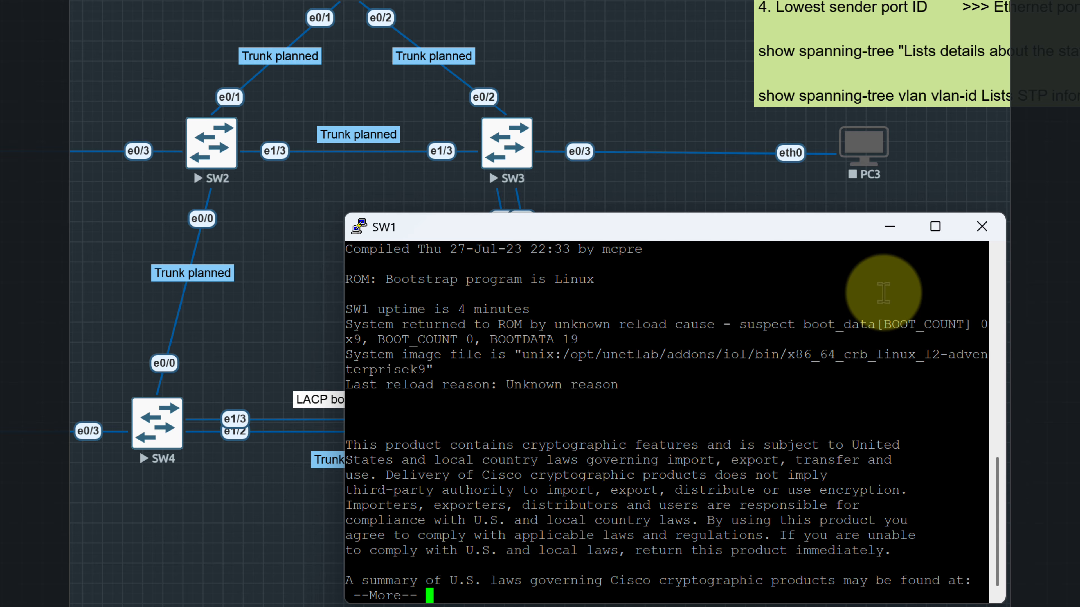
key(Return)
key(Return)
key(Return)
key(Return)
key(Return)
key(Return)
key(Return)
key(Return)
key(Return)
key(Return)
key(Return)
key(Return)
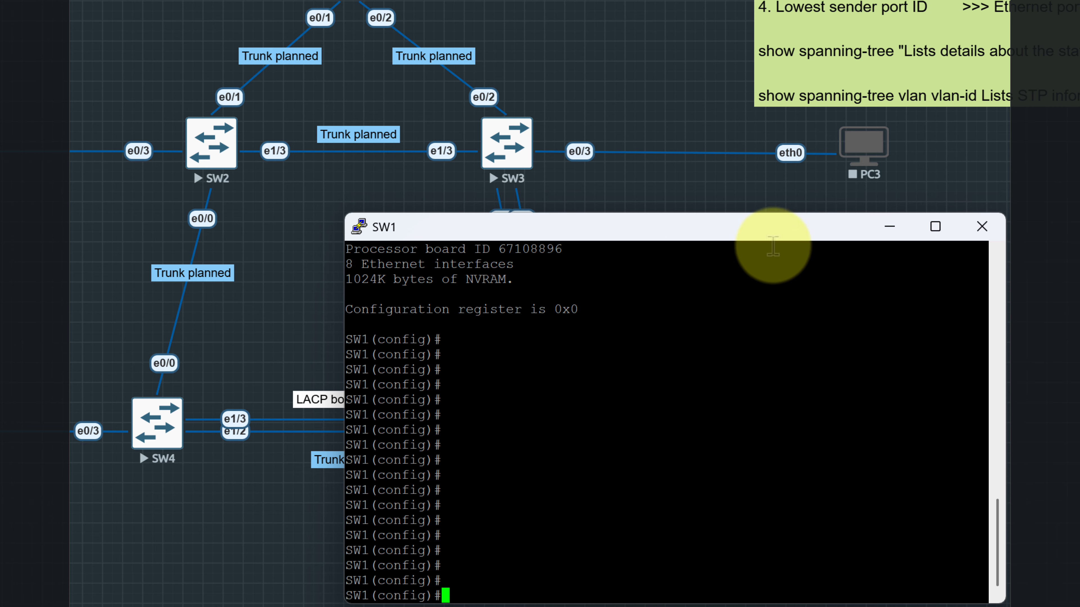
Move SW1's console window clear of SW5's links and list the options for do sh spanning-tree
drag(770, 238, 850, 286)
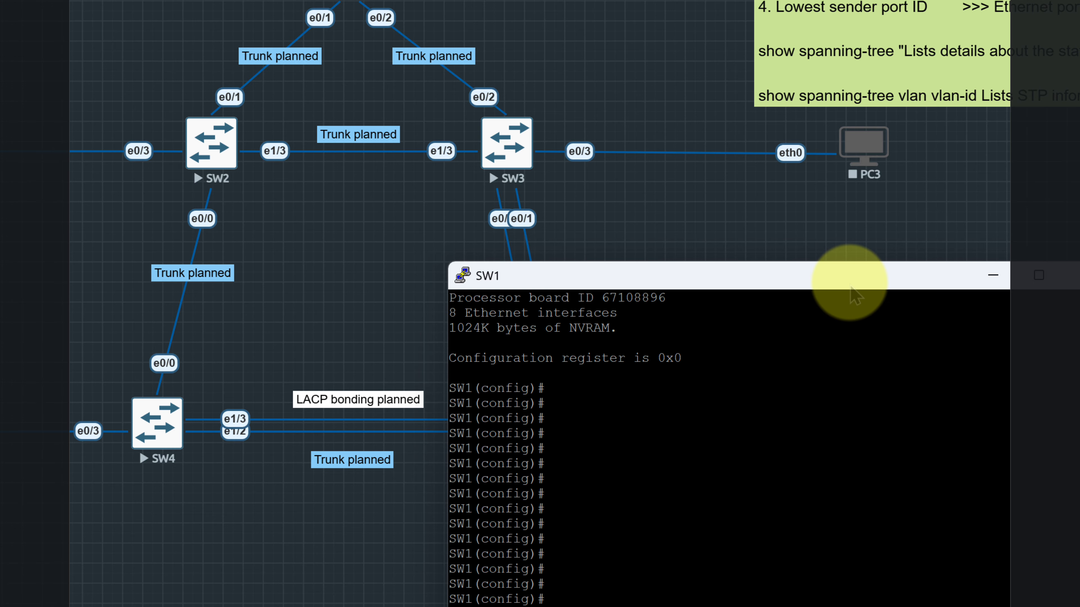
drag(793, 280, 821, 275)
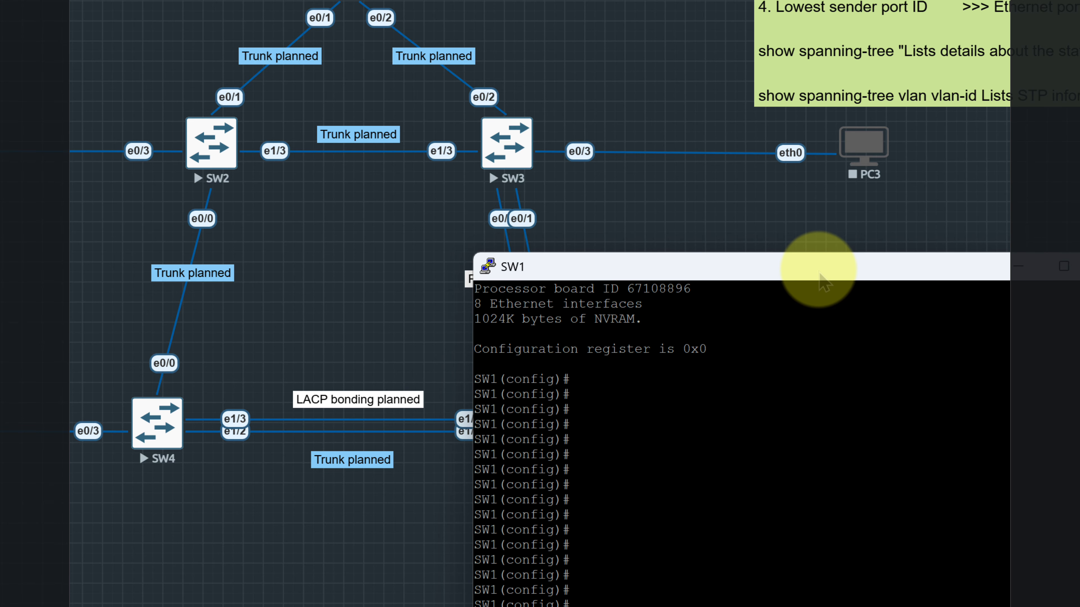
text(do )
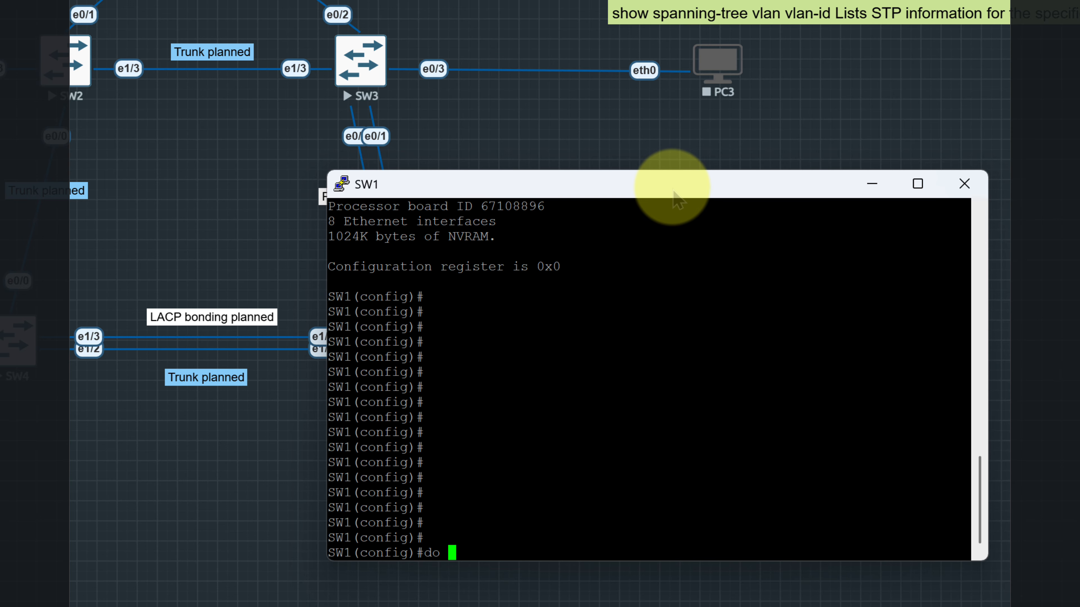
text(sh spa)
key(Tab)
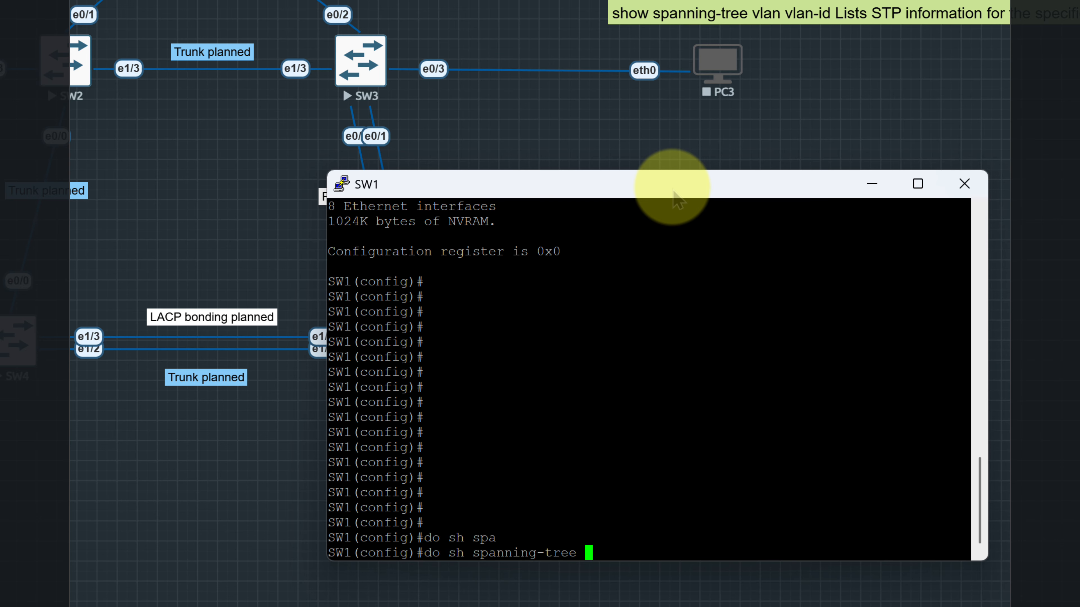
text(?)
text(de)
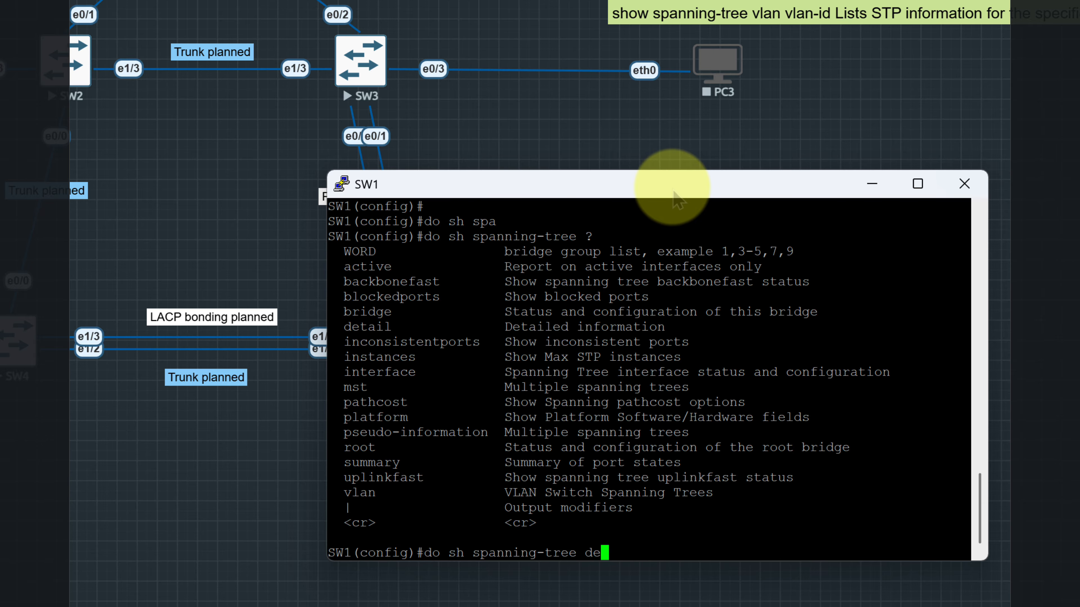
Display SW1's STP details with do sh spanning-tree detail, highlight the VLAN0001 protocol line, and quit the paged output
key(Tab)
key(Return)
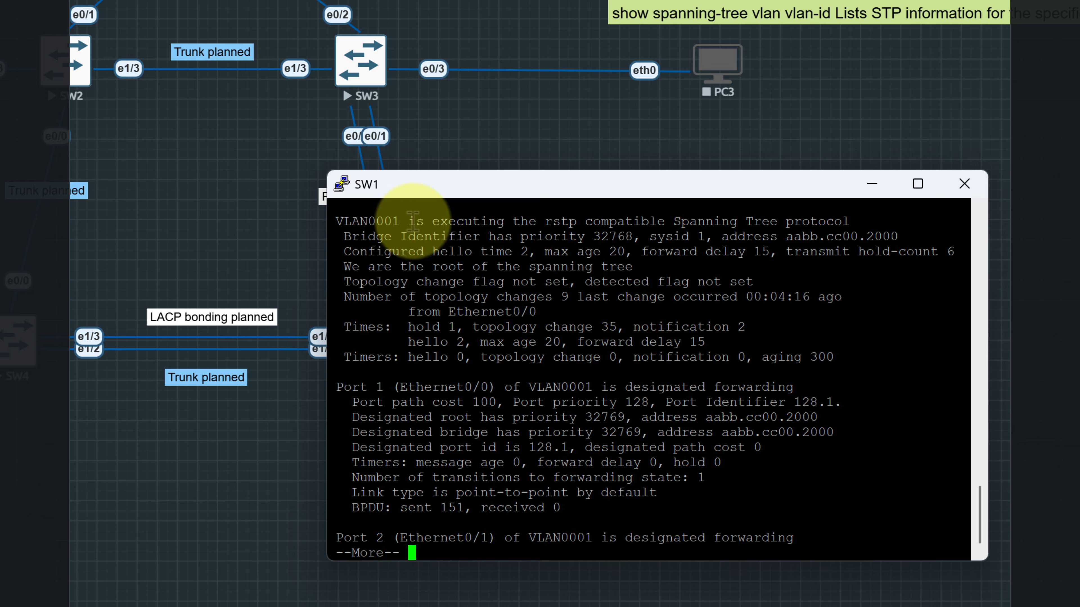
drag(408, 221, 748, 209)
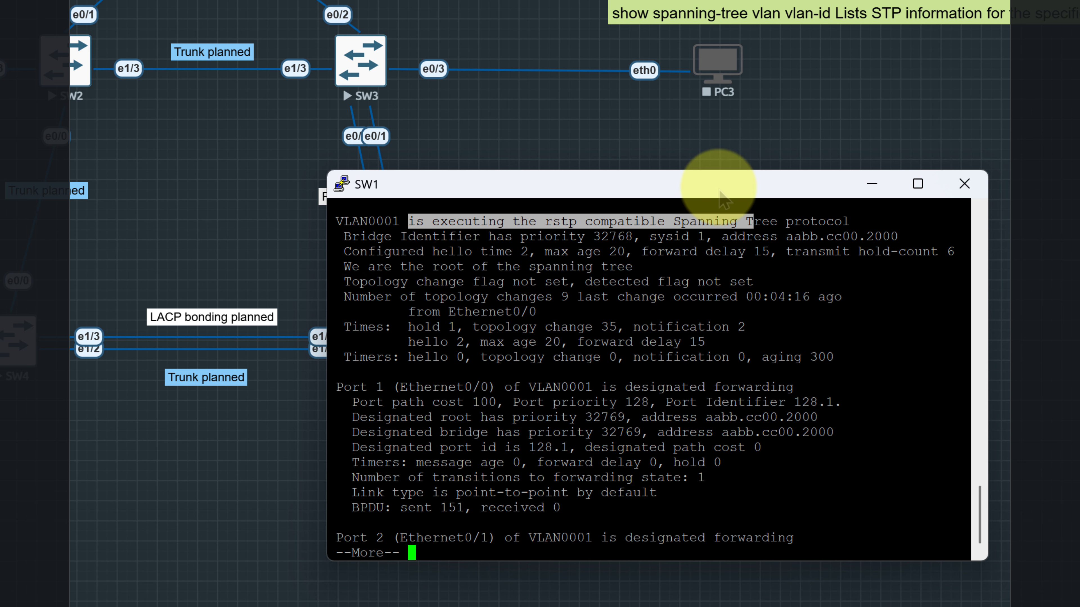
key(q)
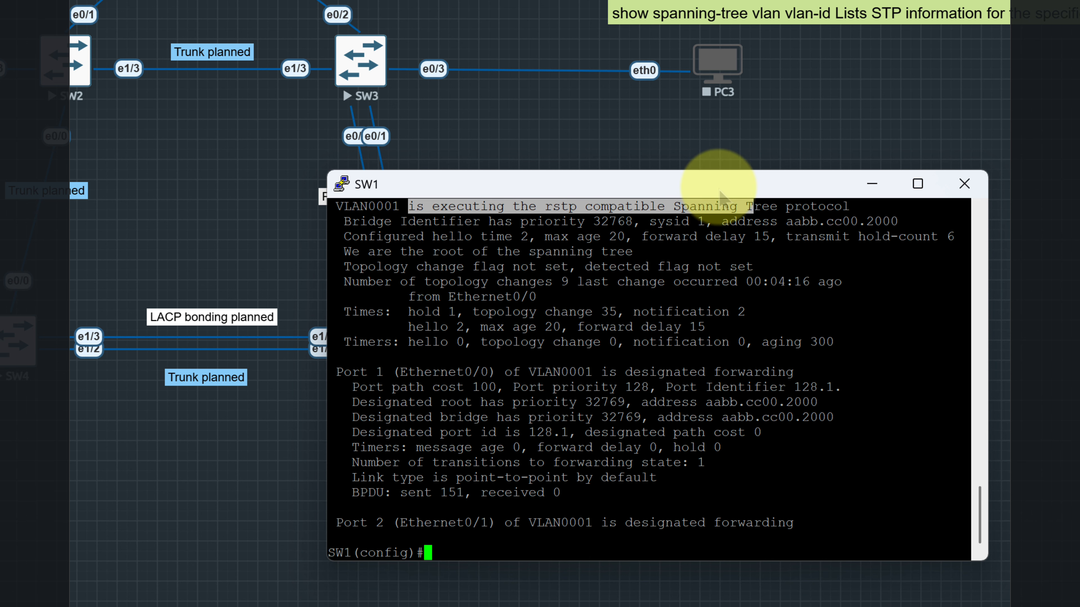
List the subcommands of the global spanning-tree command in SW1's configuration mode
key(Up)
key(BackSpace)
key(BackSpace)
key(BackSpace)
key(BackSpace)
key(BackSpace)
key(BackSpace)
key(BackSpace)
key(BackSpace)
key(BackSpace)
key(BackSpace)
key(BackSpace)
key(BackSpace)
key(BackSpace)
key(BackSpace)
key(BackSpace)
key(BackSpace)
key(BackSpace)
key(BackSpace)
key(BackSpace)
key(BackSpace)
text(sp)
key(Tab)
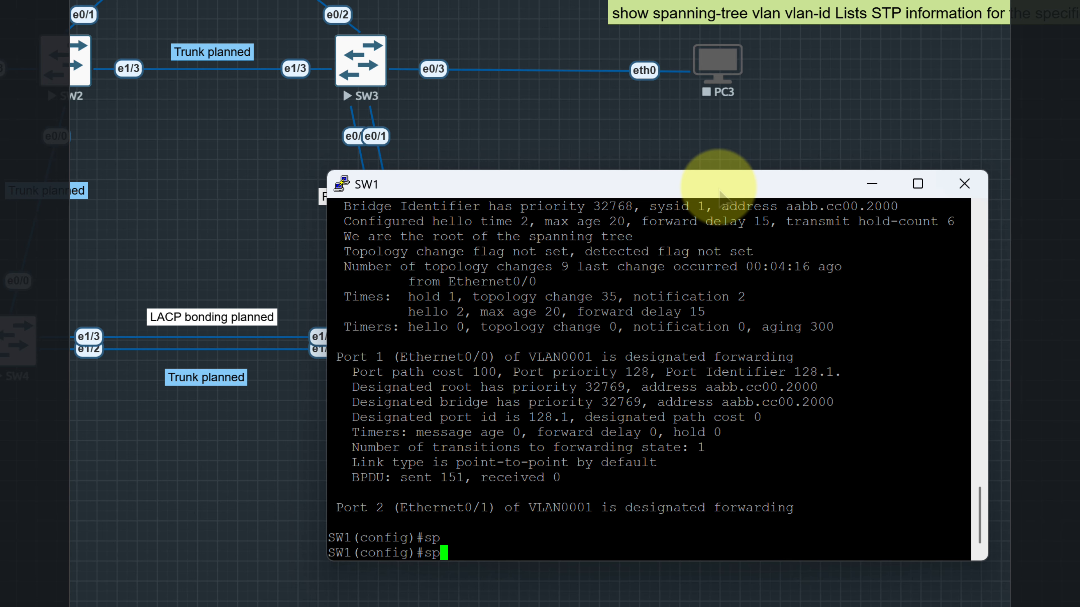
text(a)
key(Tab)
key(Tab)
text(?)
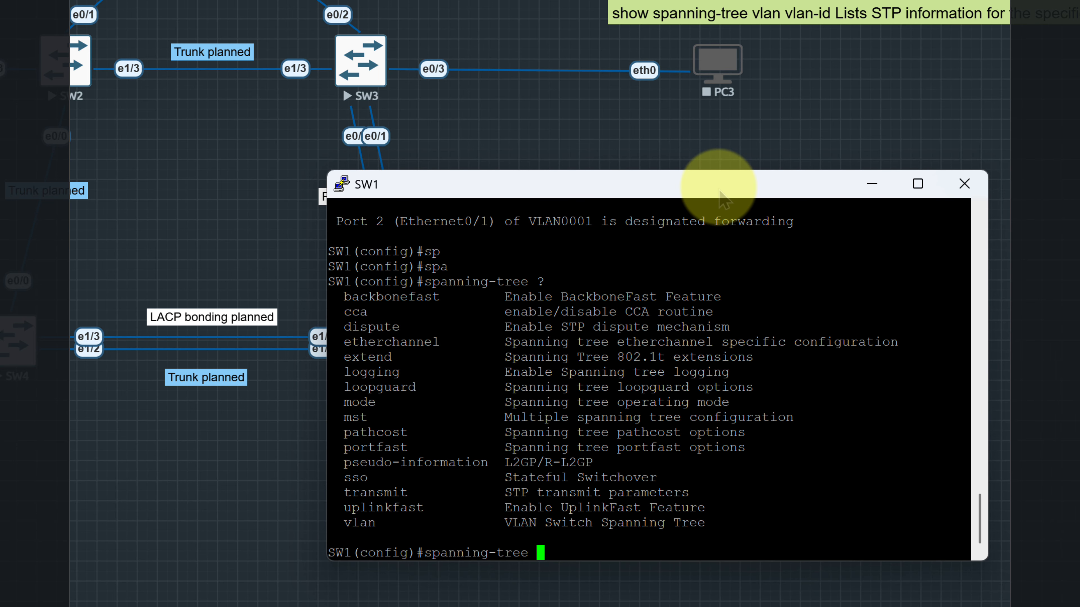
text(mo)
List the modes that spanning-tree mode accepts on SW1
key(Tab)
text(?)
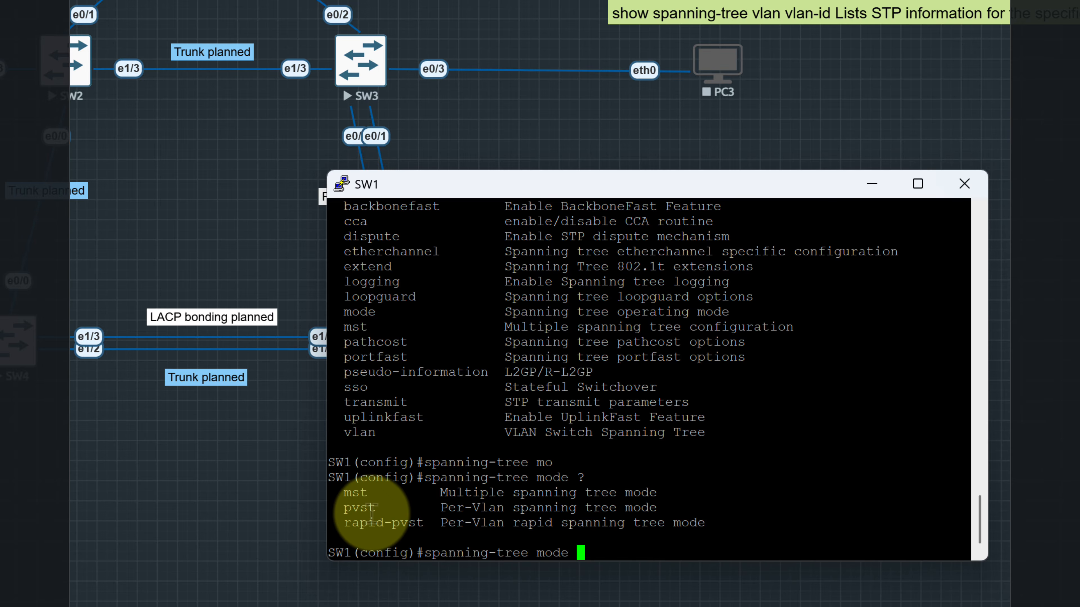
drag(658, 508, 717, 522)
click(639, 546)
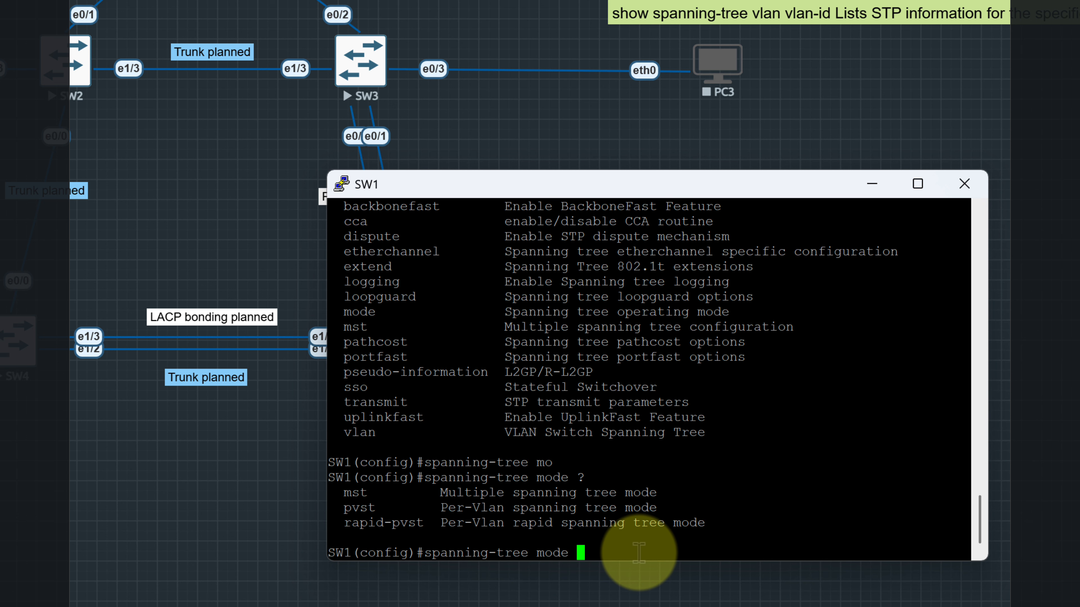
Try to set SW1's STP mode with the copied command spanning-tree mode pvsp
text(pvsp)
drag(639, 553, 428, 552)
right_click(446, 555)
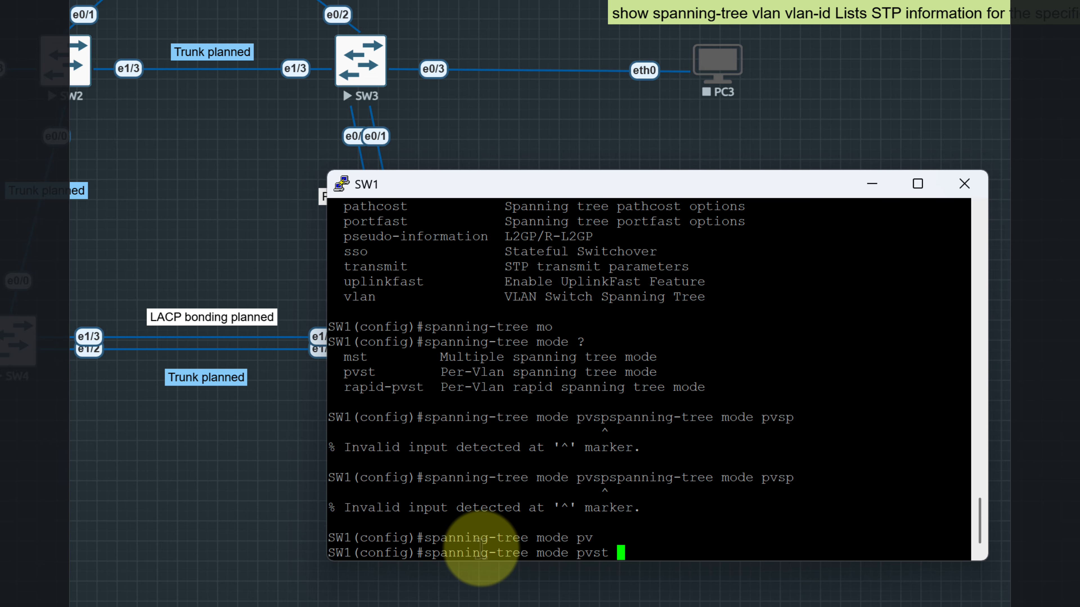
Set SW1's STP mode with spanning-tree mode pvst and add a few blank prompt lines
key(Return)
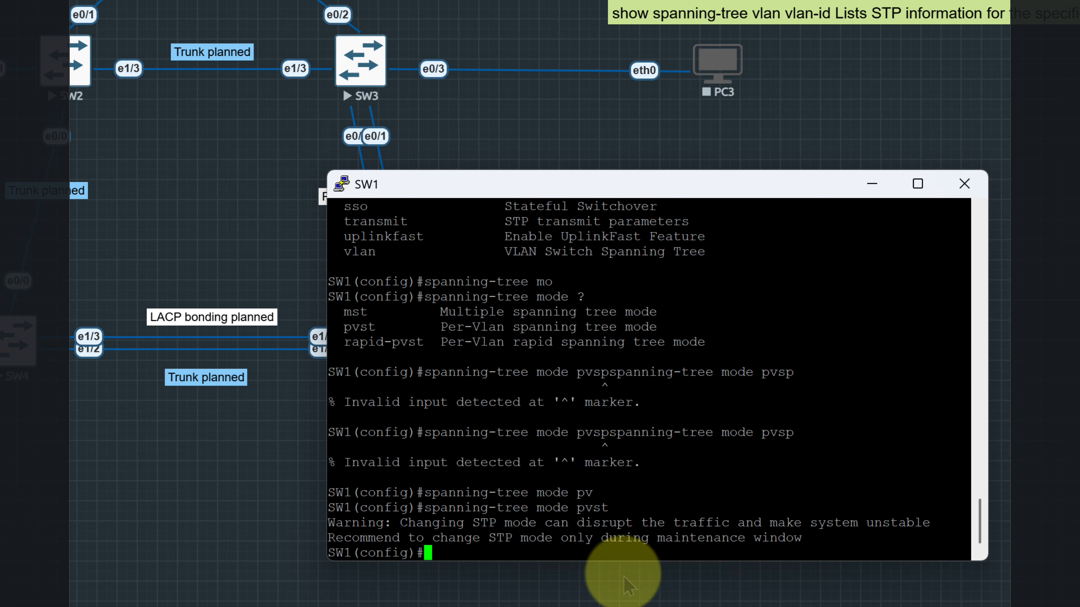
key(Return)
key(Return)
key(Return)
key(Return)
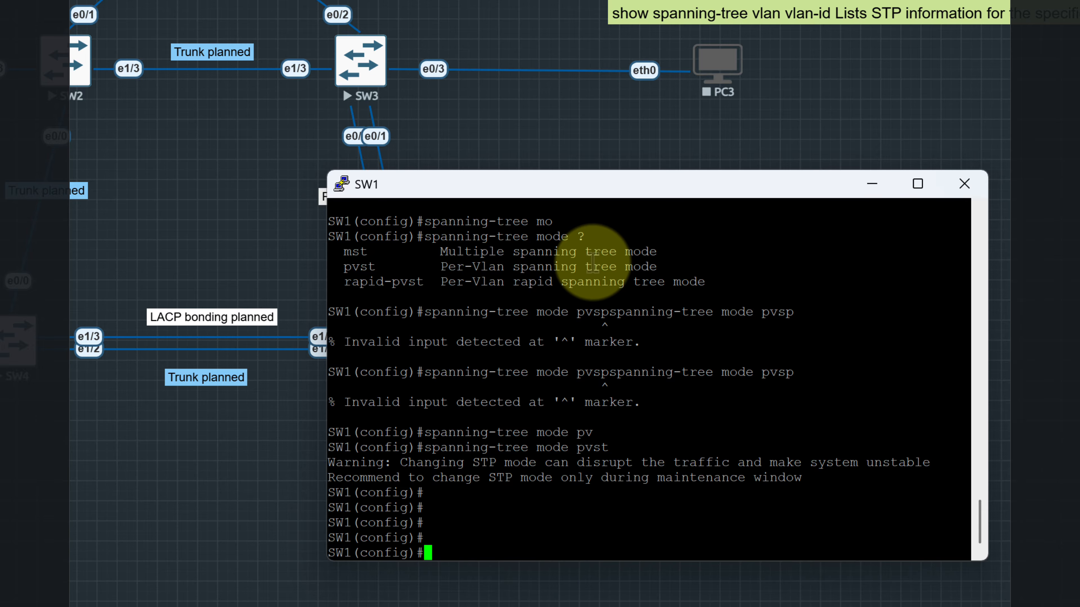
Move SW1's console window clear of SW5 and save the switch configuration with do wr
drag(598, 183, 724, 148)
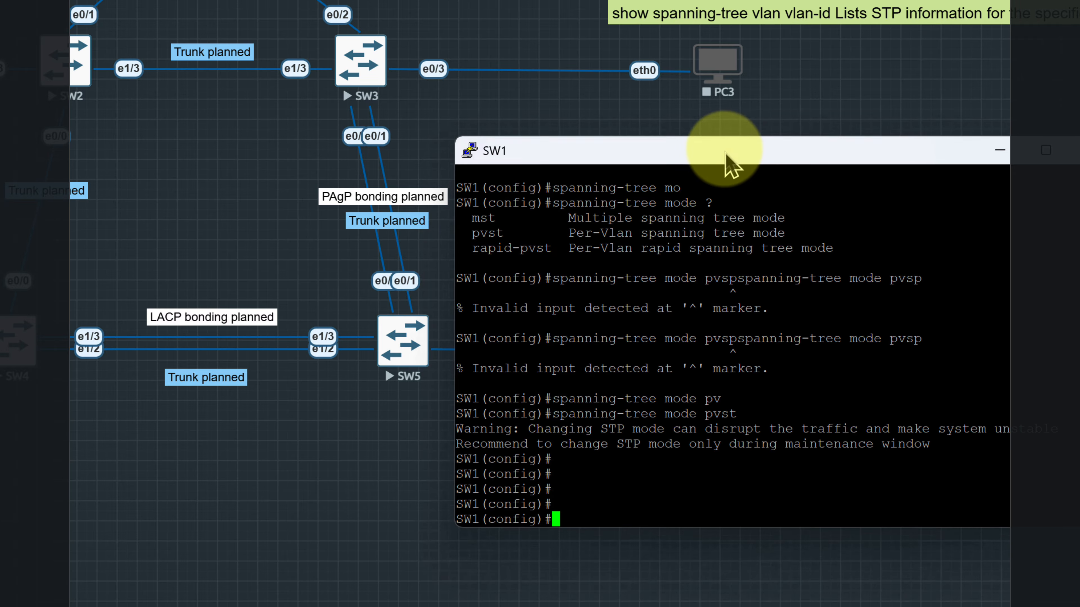
text(do wr)
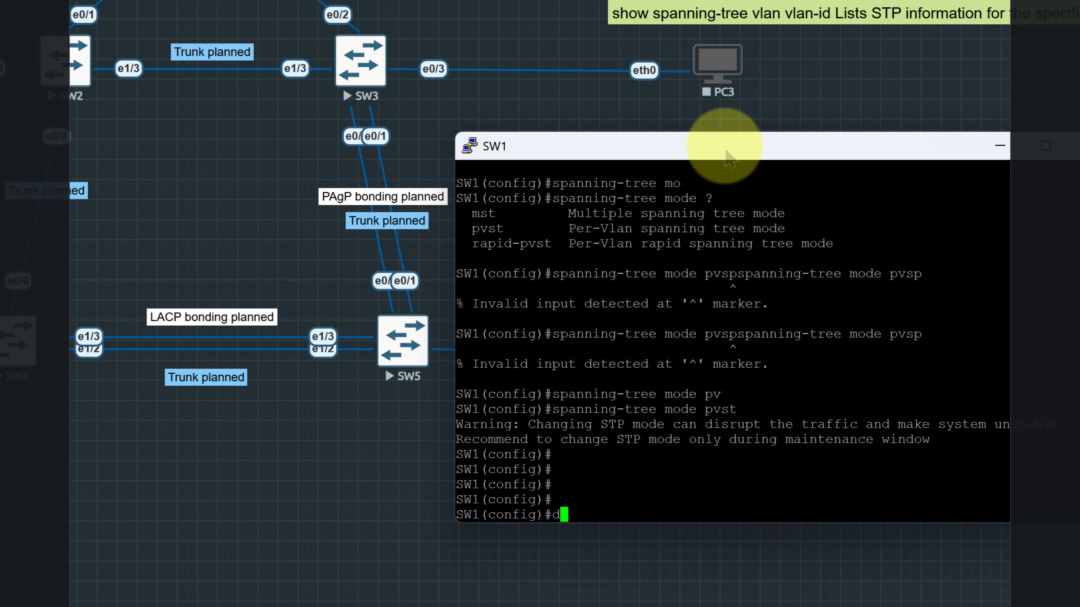
key(Return)
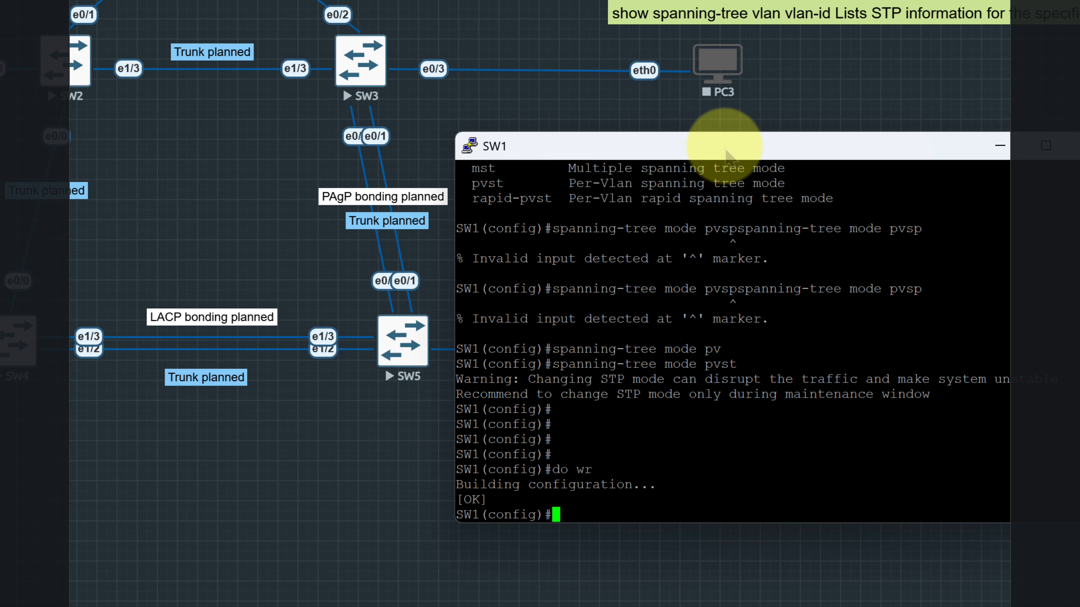
Recall do sh spanning-tree detail and run it again on SW1 to check the protocol in use
key(Up)
key(Up)
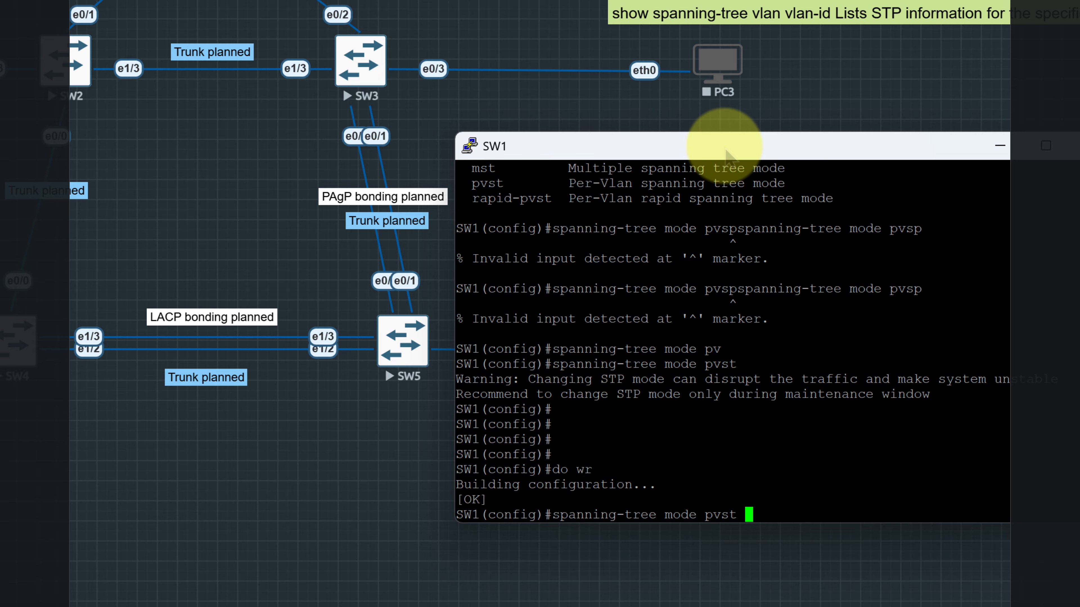
key(Up)
key(Up)
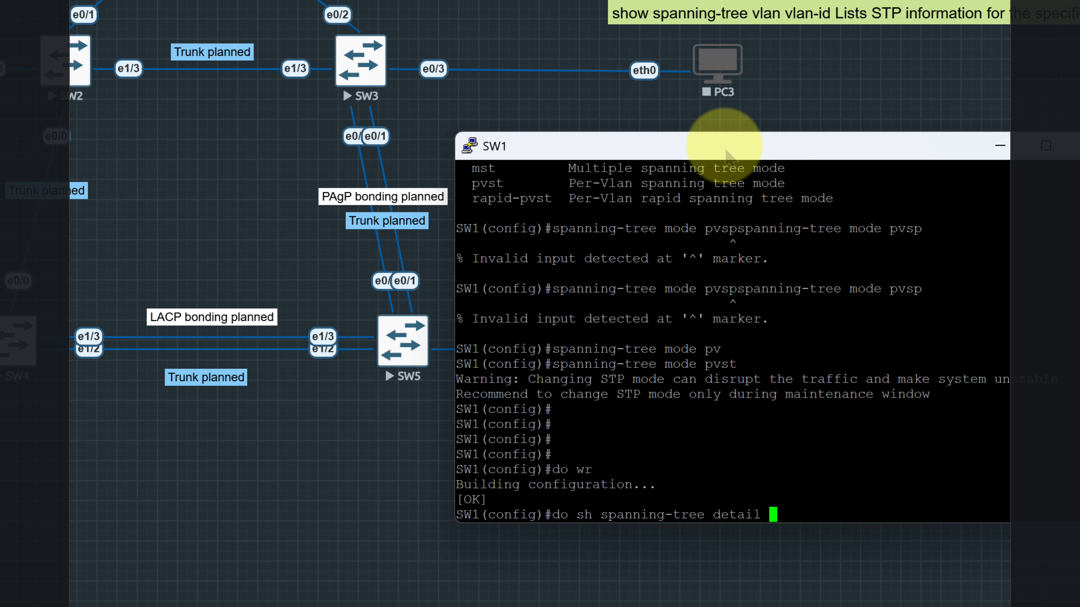
key(Return)
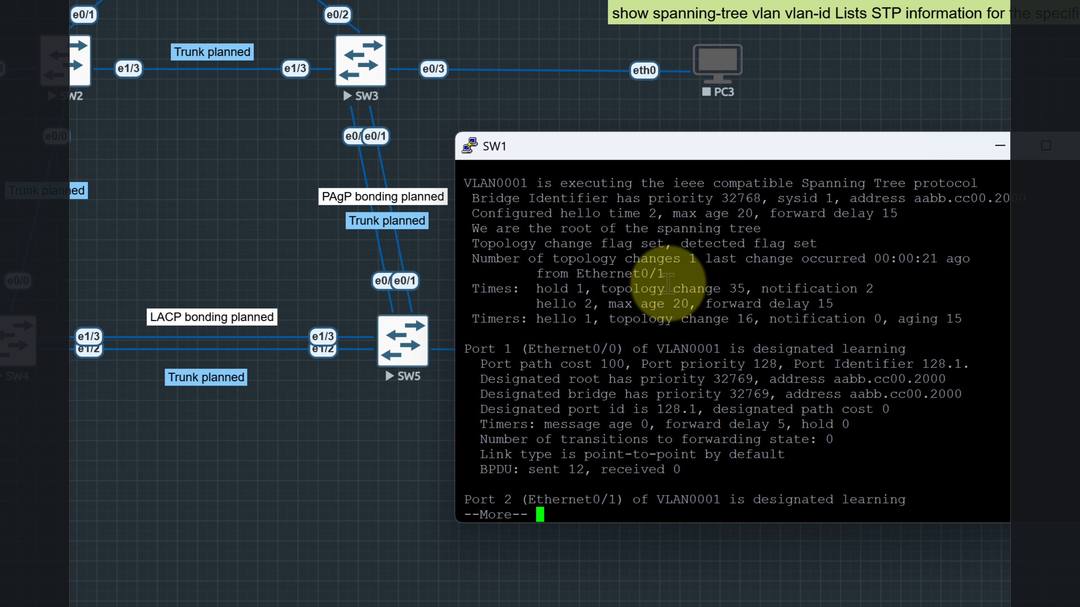
Move SW1's console aside, open SW2's console, place its window below SW2 and SW3, and bring up the prompt
drag(598, 157, 721, 151)
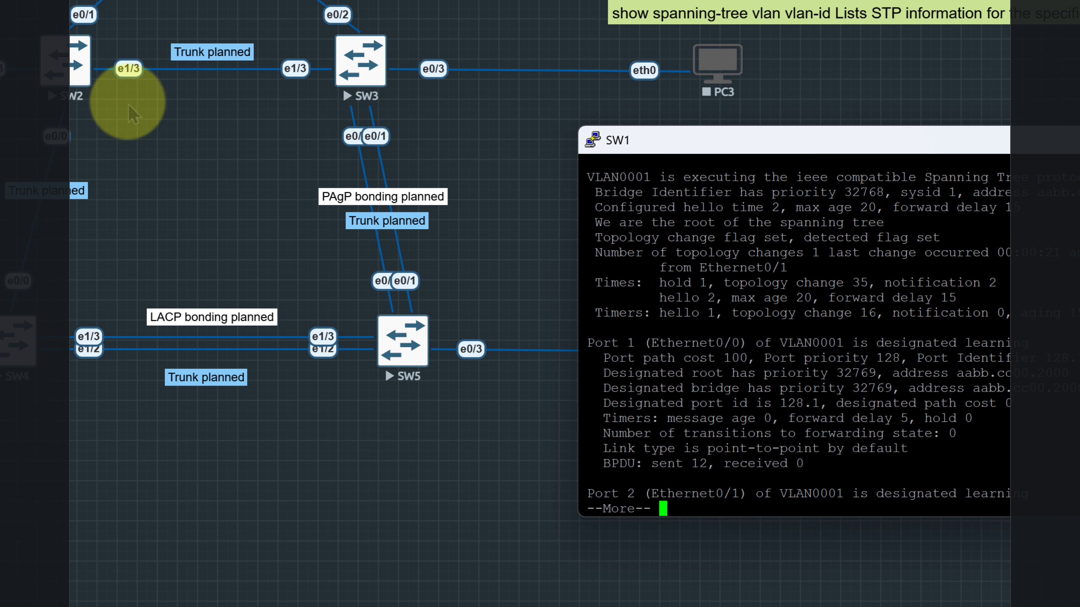
click(75, 60)
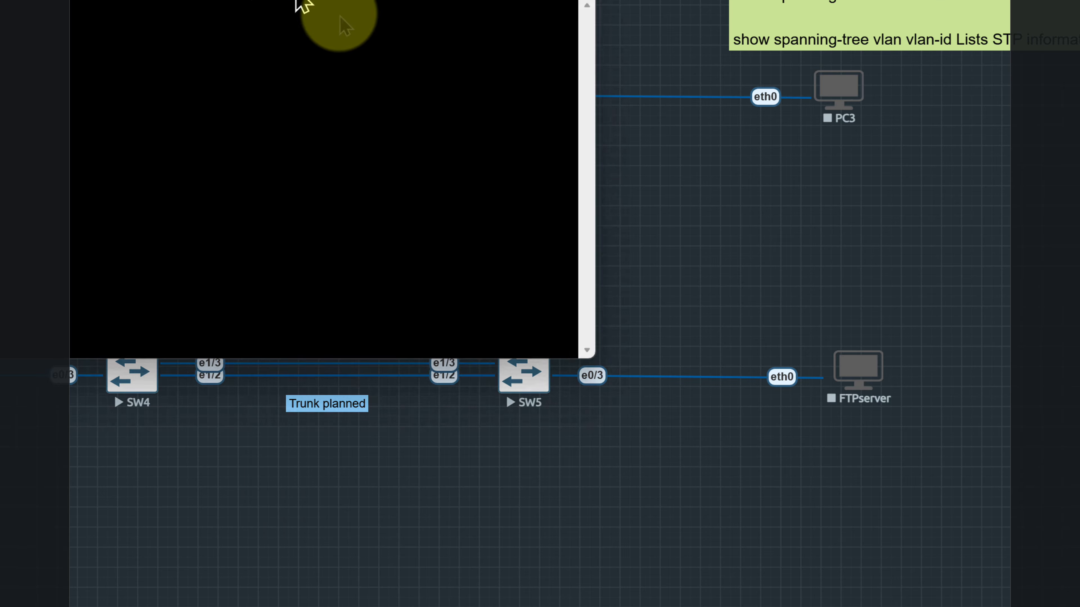
drag(340, 18, 623, 167)
key(Return)
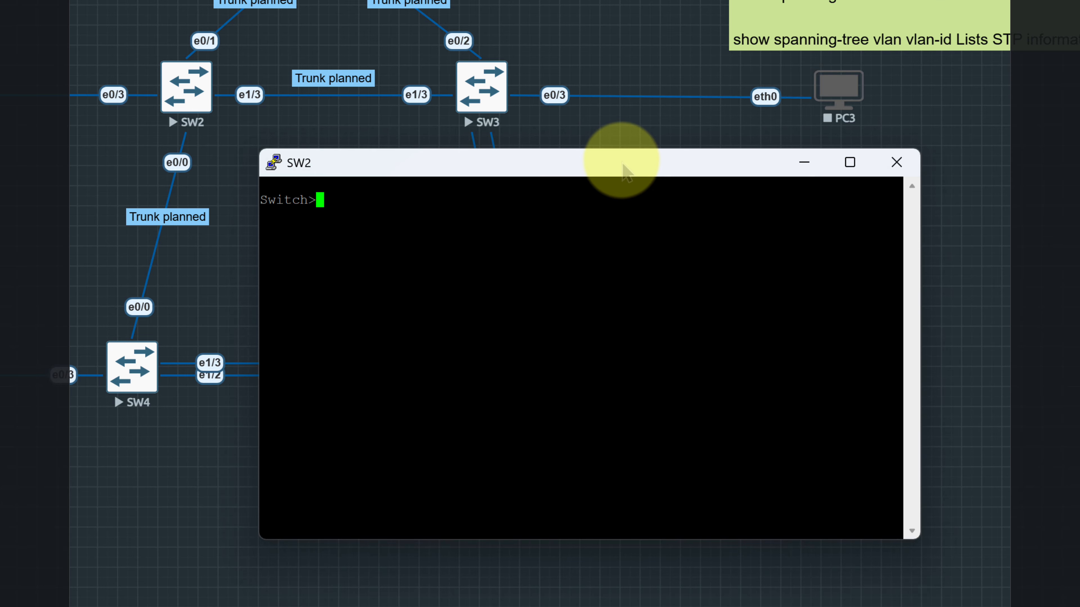
Enter privileged mode on SW2 with en and global configuration mode with conf t
text(en)
key(Return)
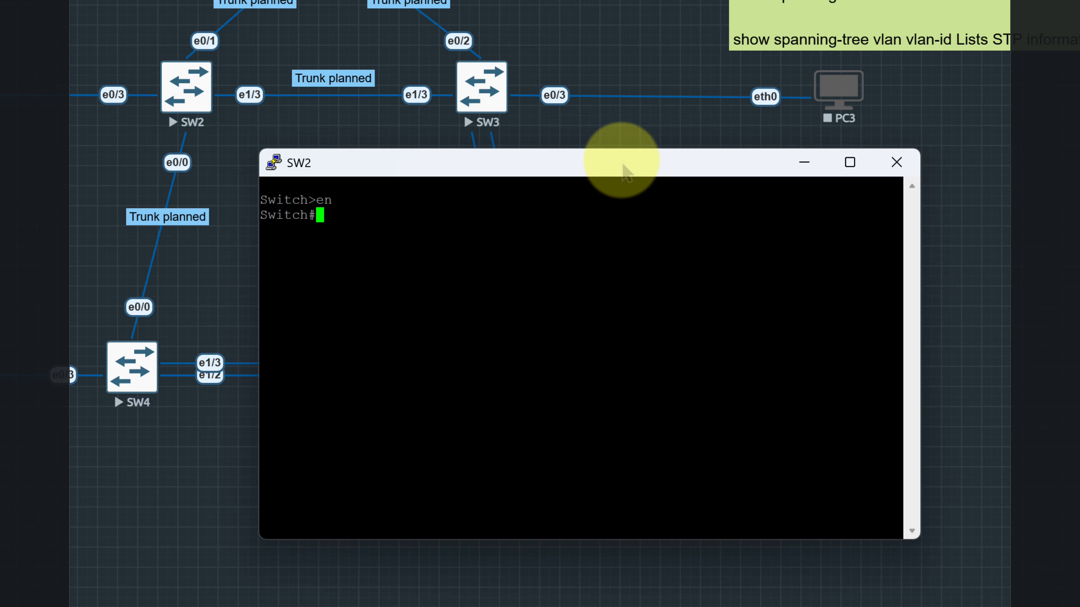
text(conf t)
key(Return)
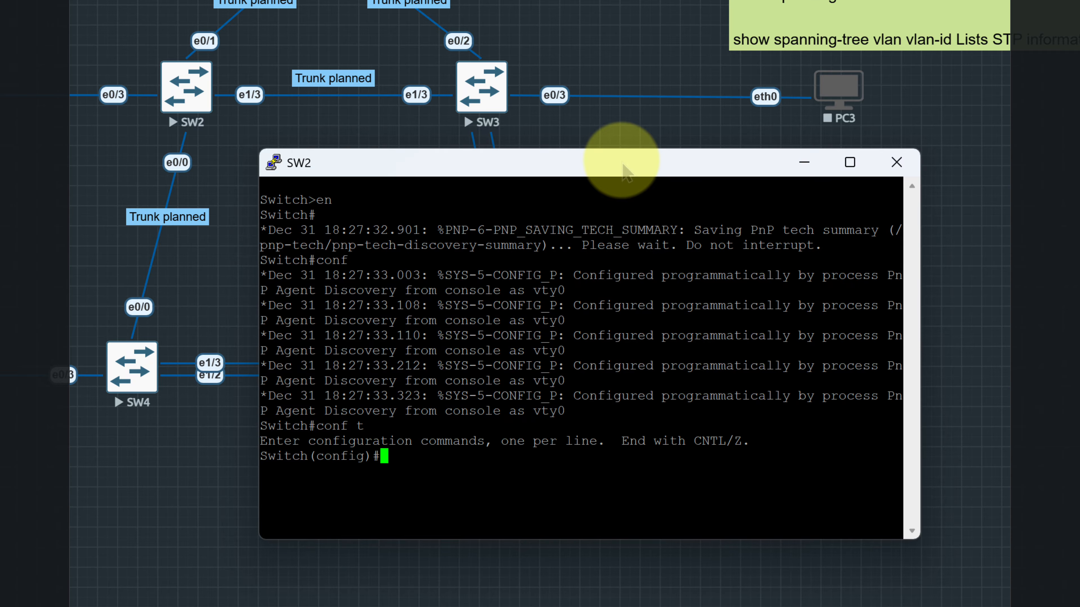
Set the second switch's hostname to SW2
text(hos)
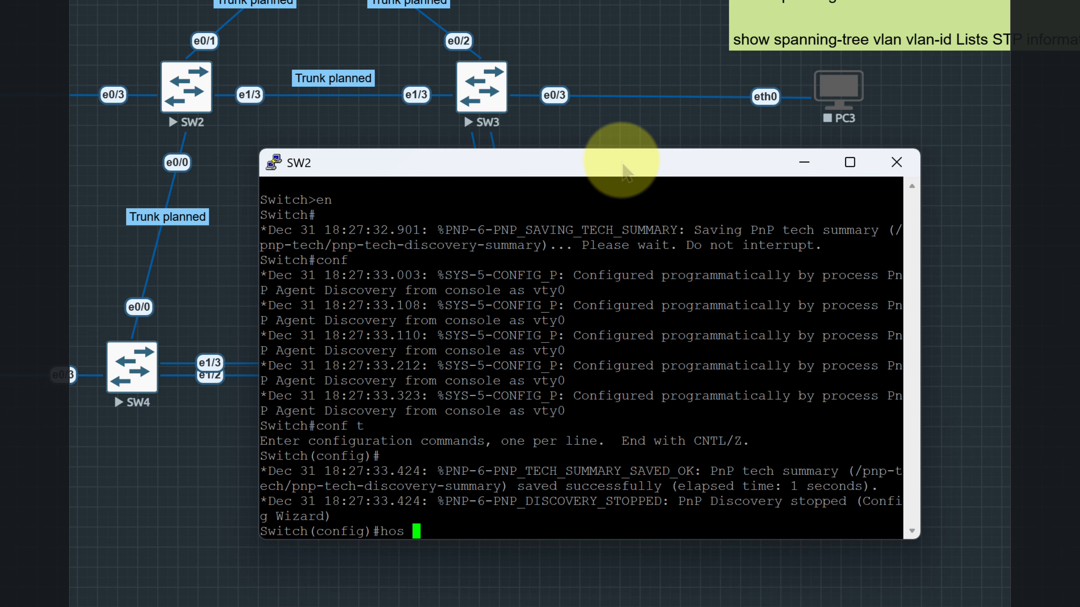
key(Tab)
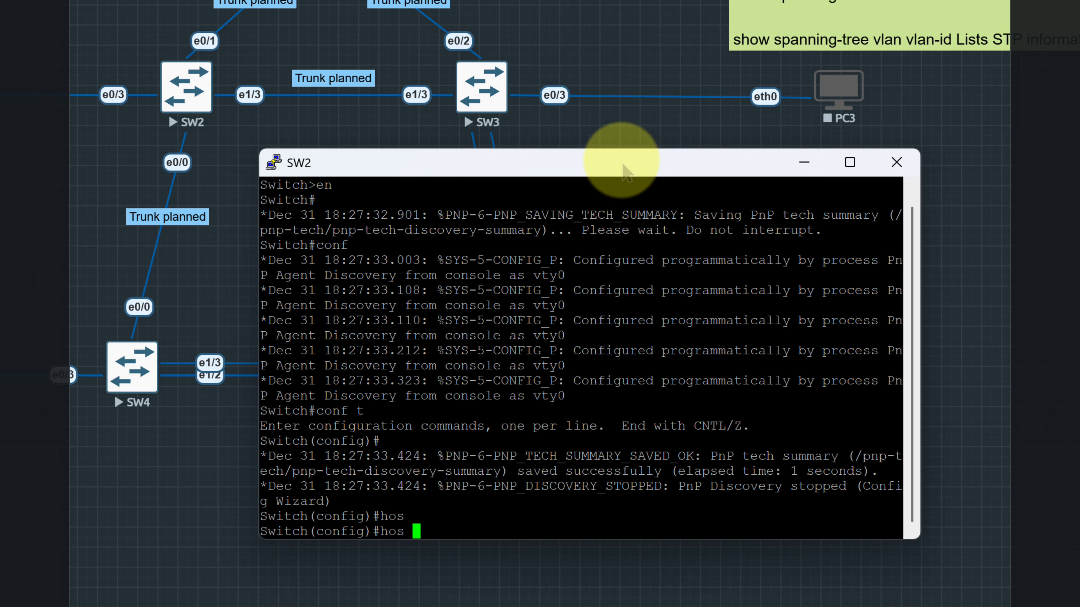
text(SW2)
key(Return)
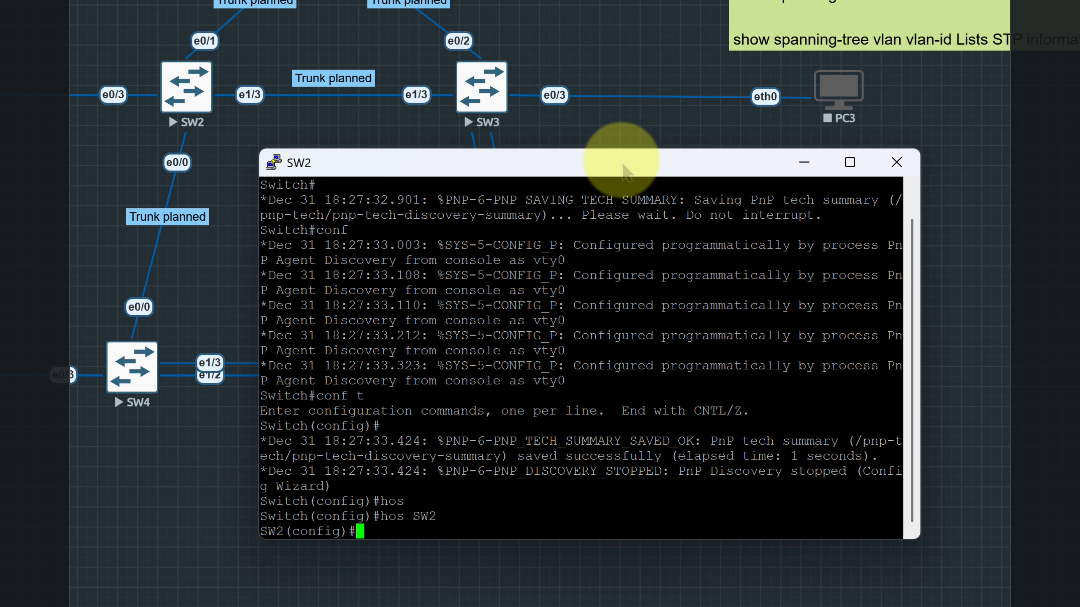
Set SW2's STP mode with spanning-tree mode pvst, replacing the pasted pvsp and checking the available modes
right_click(387, 534)
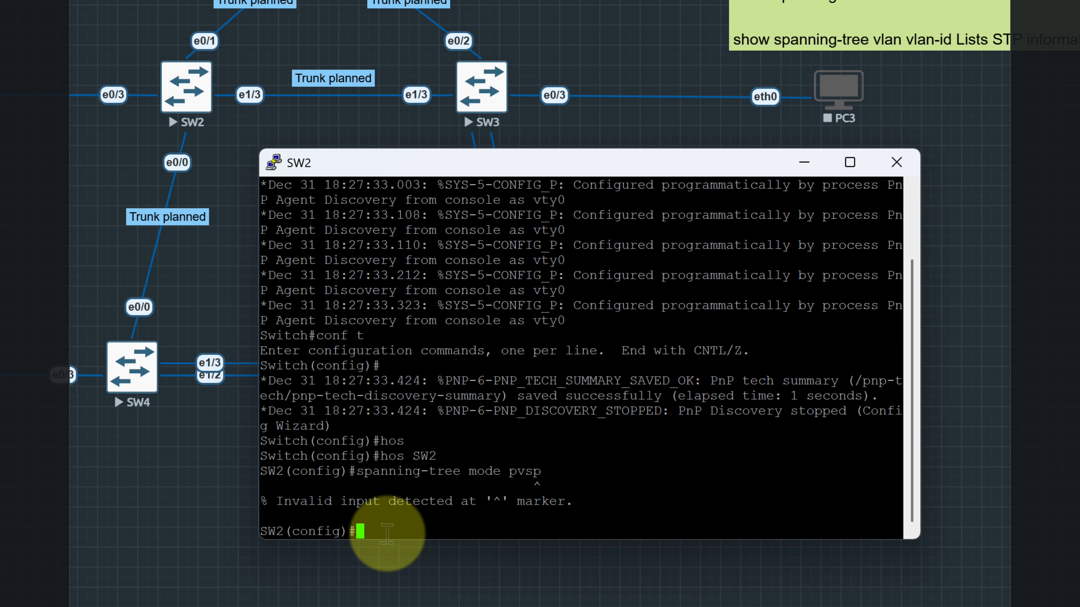
key(Up)
key(BackSpace)
key(BackSpace)
key(BackSpace)
key(BackSpace)
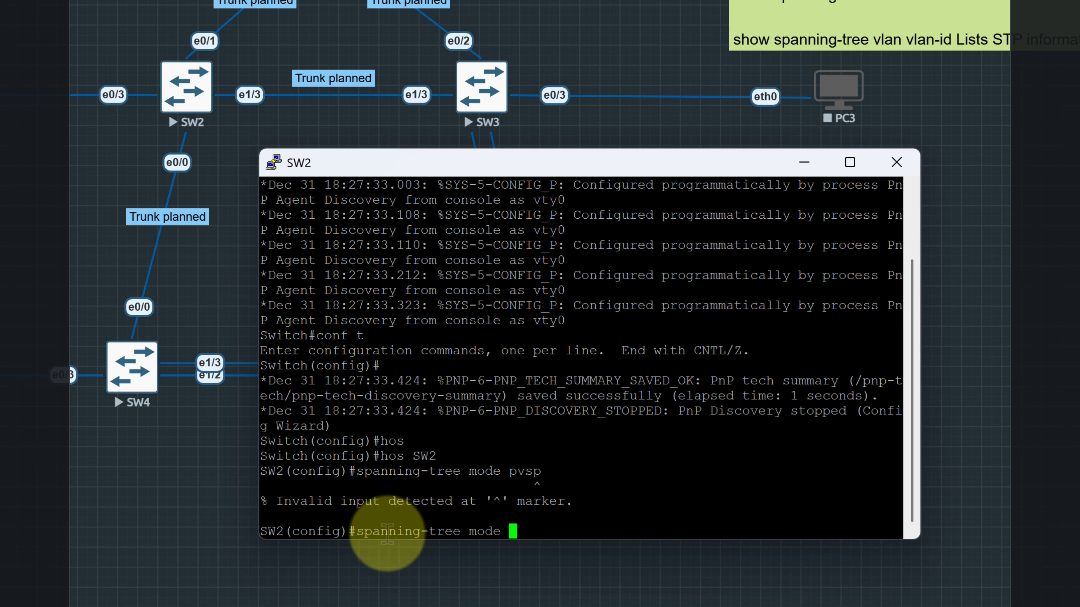
text(?)
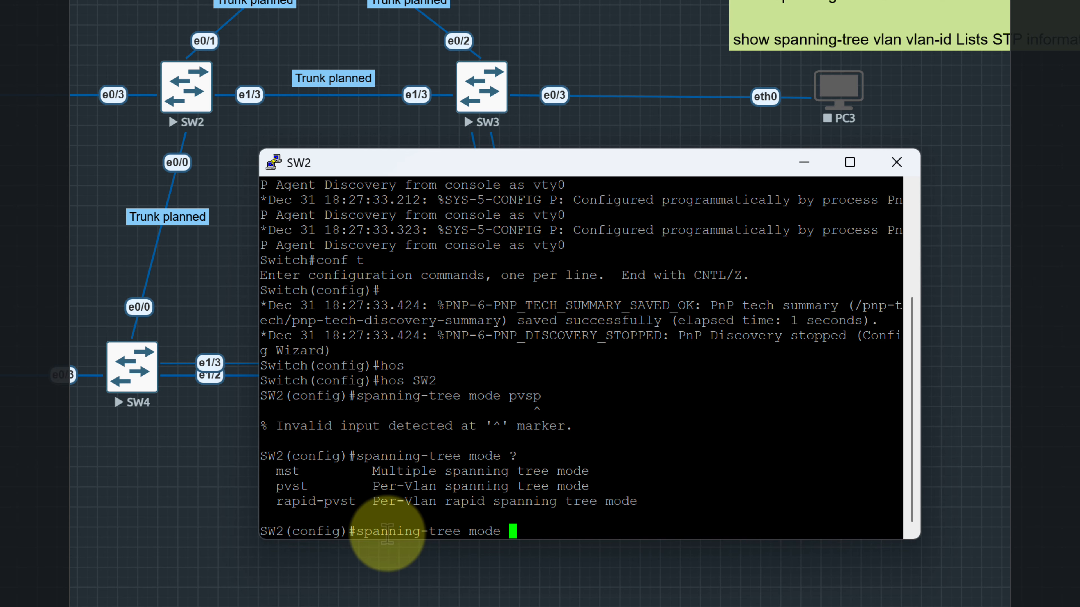
text(pv)
key(Tab)
key(Return)
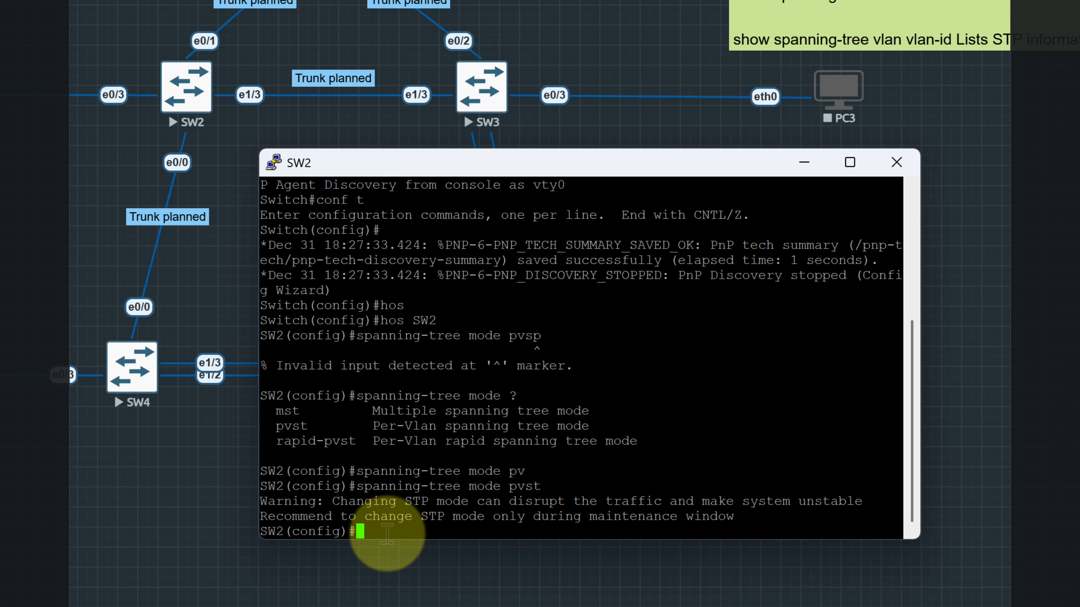
Copy the spanning-tree mode pvst command, rerun it on SW2, and save the configuration with do wr
drag(540, 487, 389, 489)
right_click(389, 489)
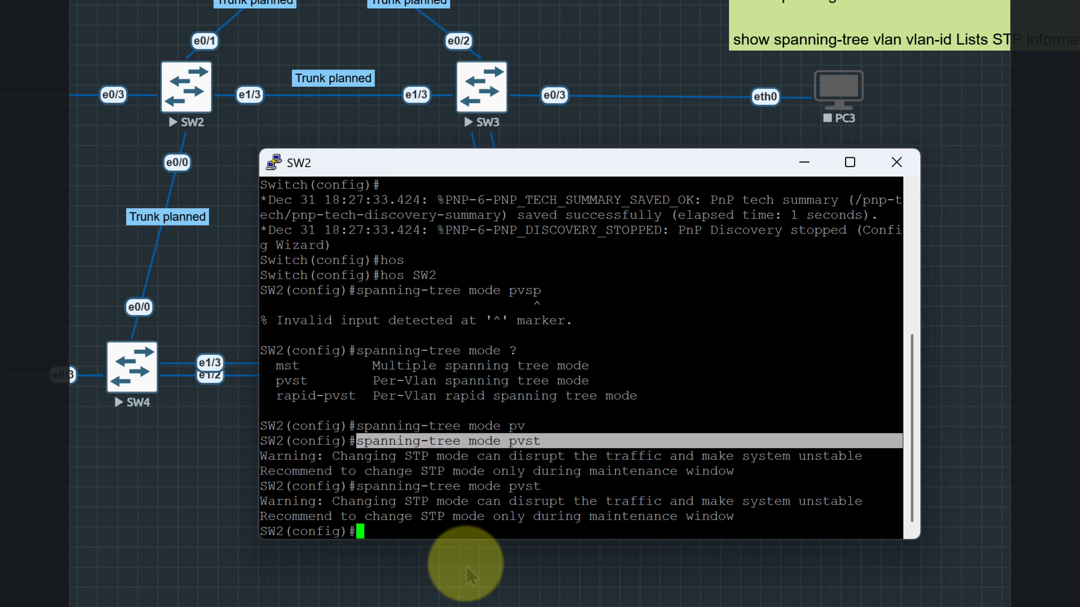
text(o)
key(BackSpace)
text(do wr)
key(Return)
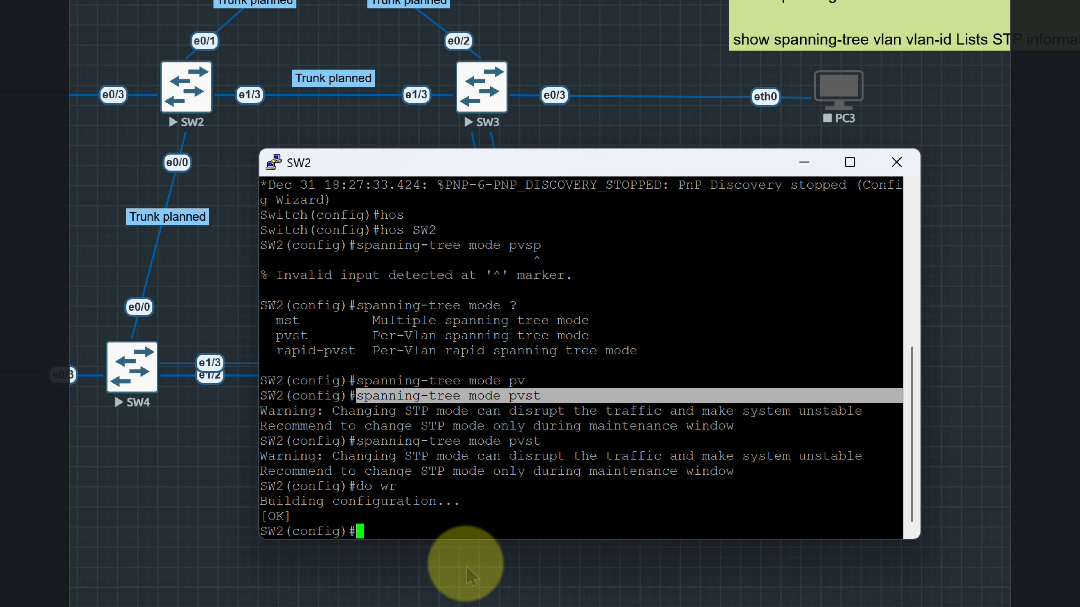
Minimize SW2's console, open SW3's console, and move its window clear of the switch icons
click(803, 161)
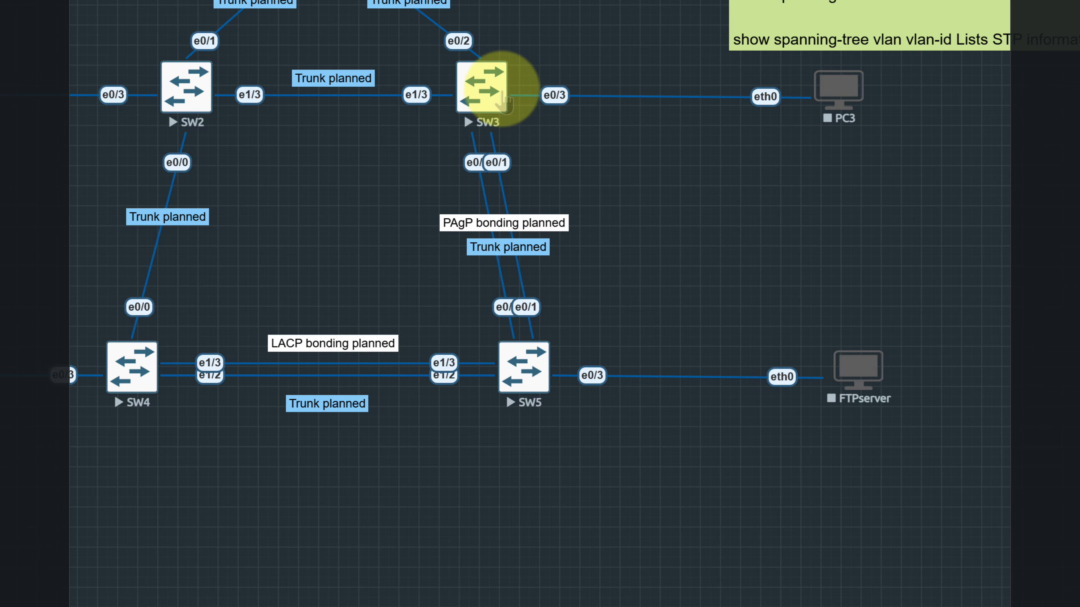
click(478, 87)
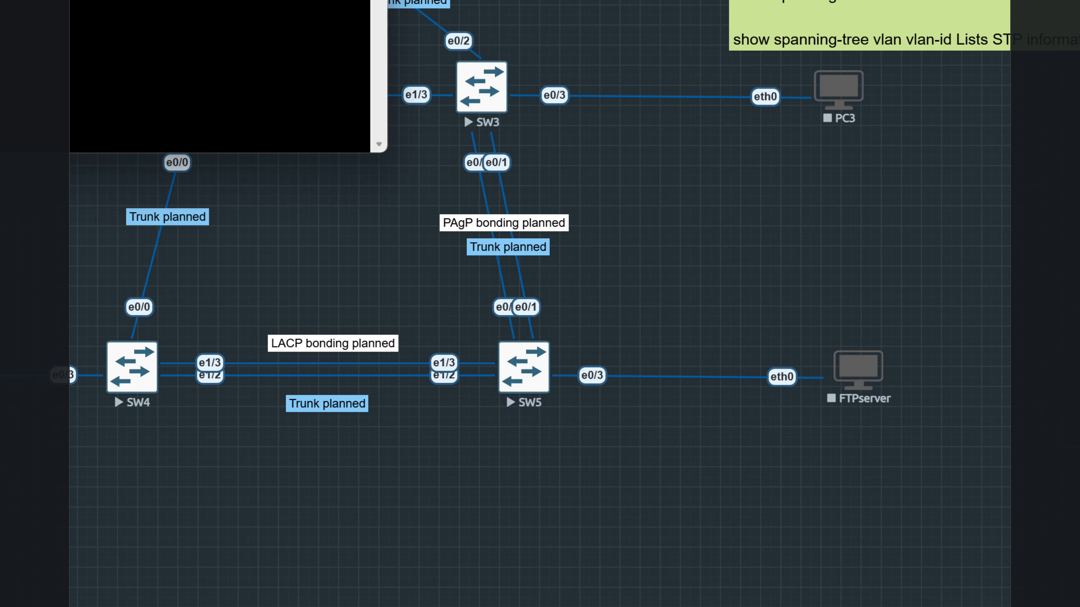
drag(166, 0, 787, 252)
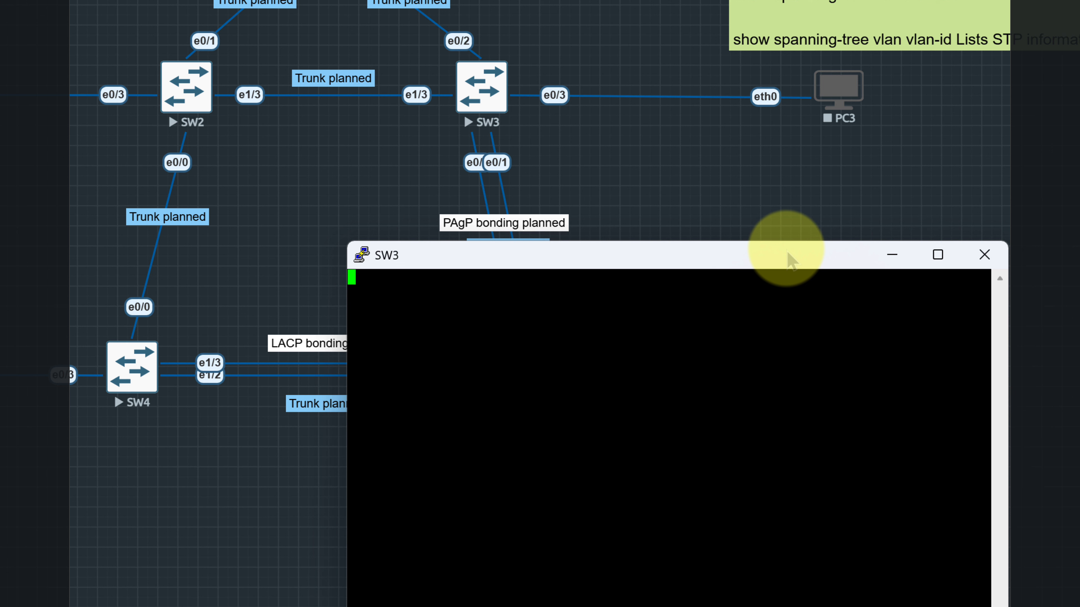
Bring up SW3's prompt and enter privileged mode with en
key(Return)
text(en)
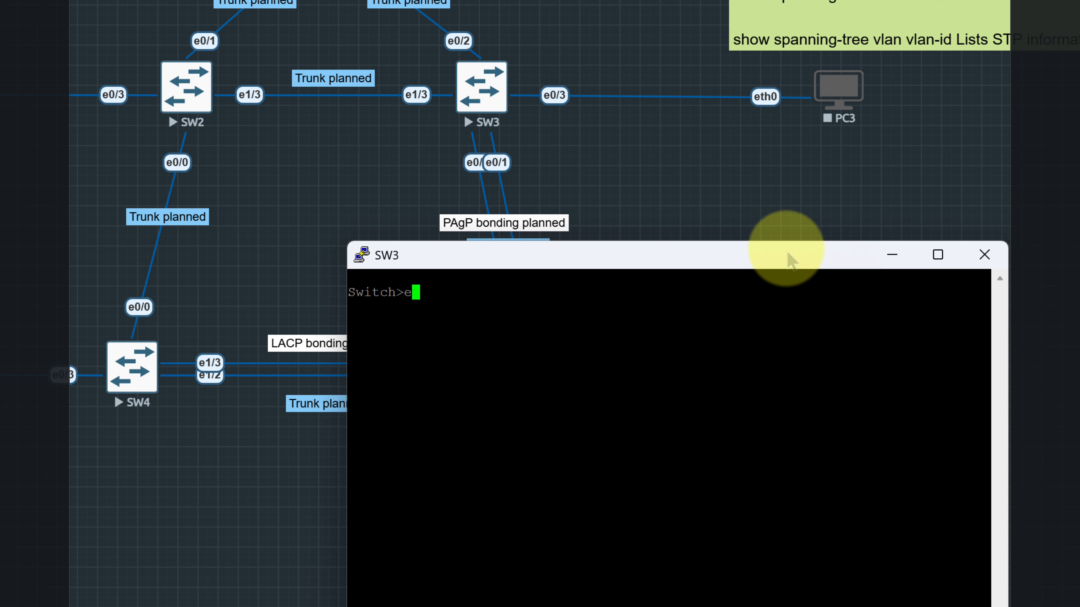
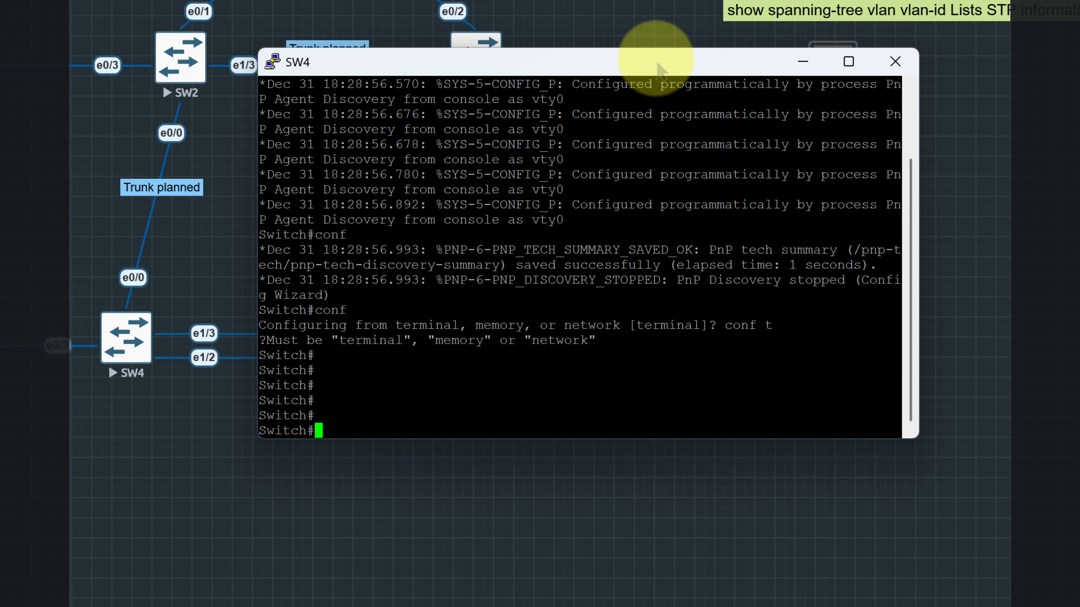
Enter global configuration mode on SW4 with conf t
text(conf t)
key(Return)
key(Return)
key(Return)
key(Return)
key(Return)
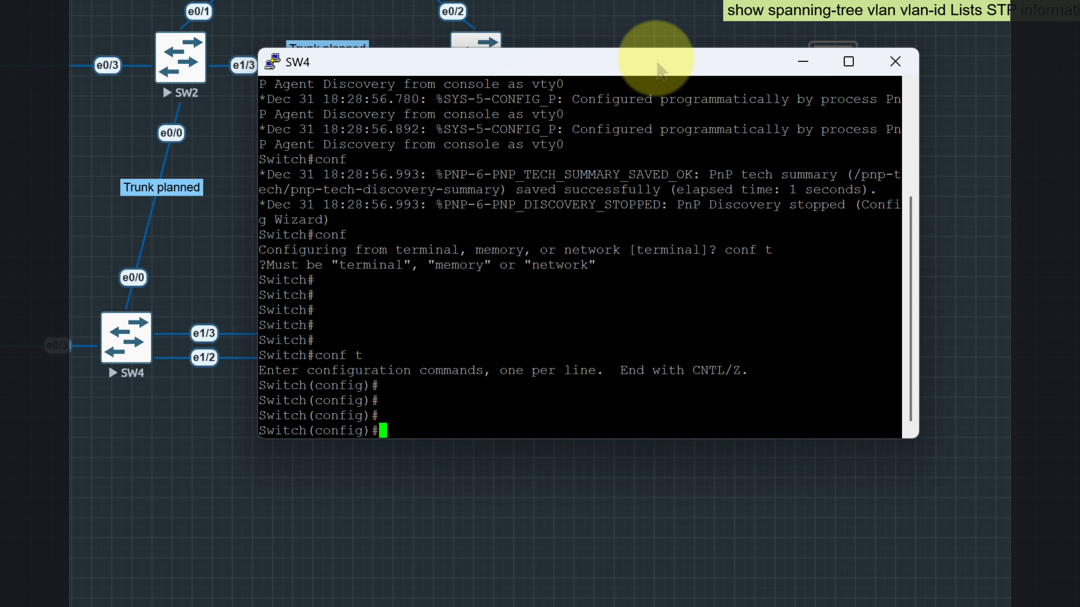
Set the switch's hostname to SW4 with the hos command
text(hos )
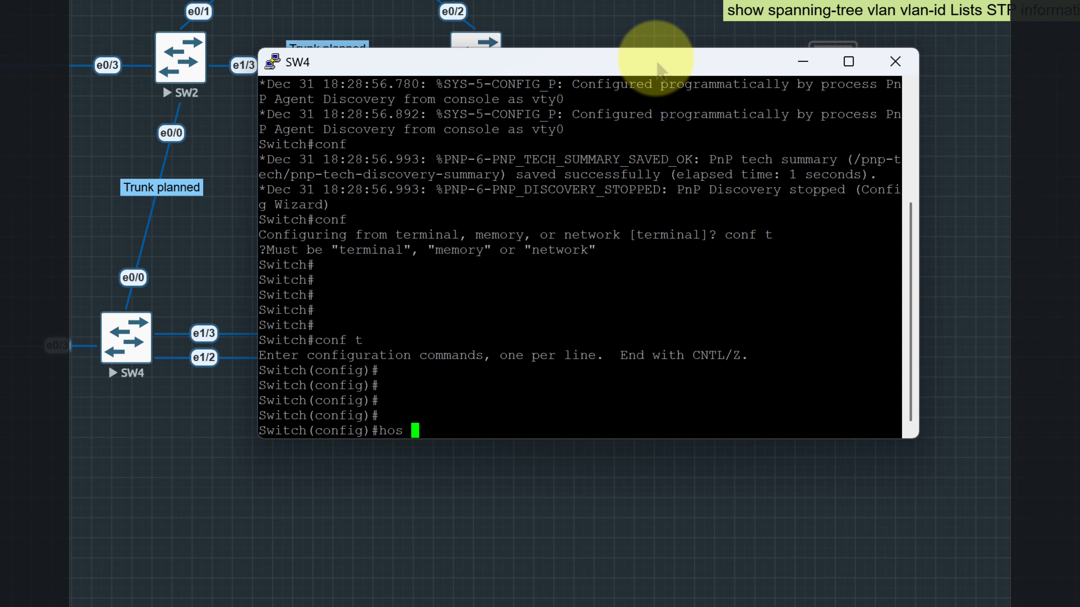
text(SW4)
key(Return)
key(Return)
key(Return)
key(Return)
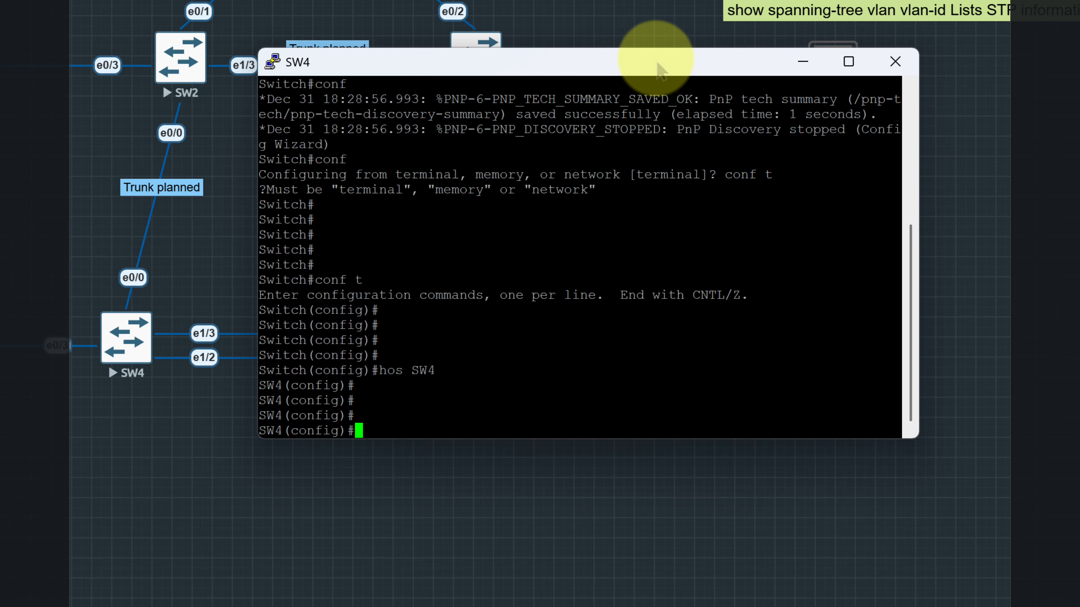
Paste and run spanning-tree mode pvst on SW4, and save the configuration with do wr
right_click(440, 414)
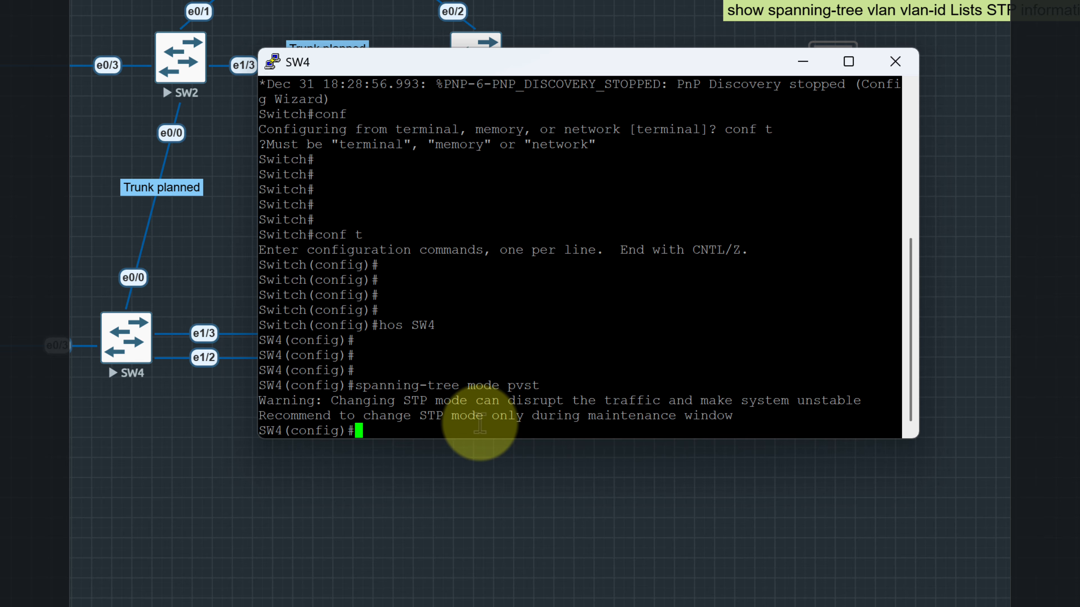
text(do wr)
key(Return)
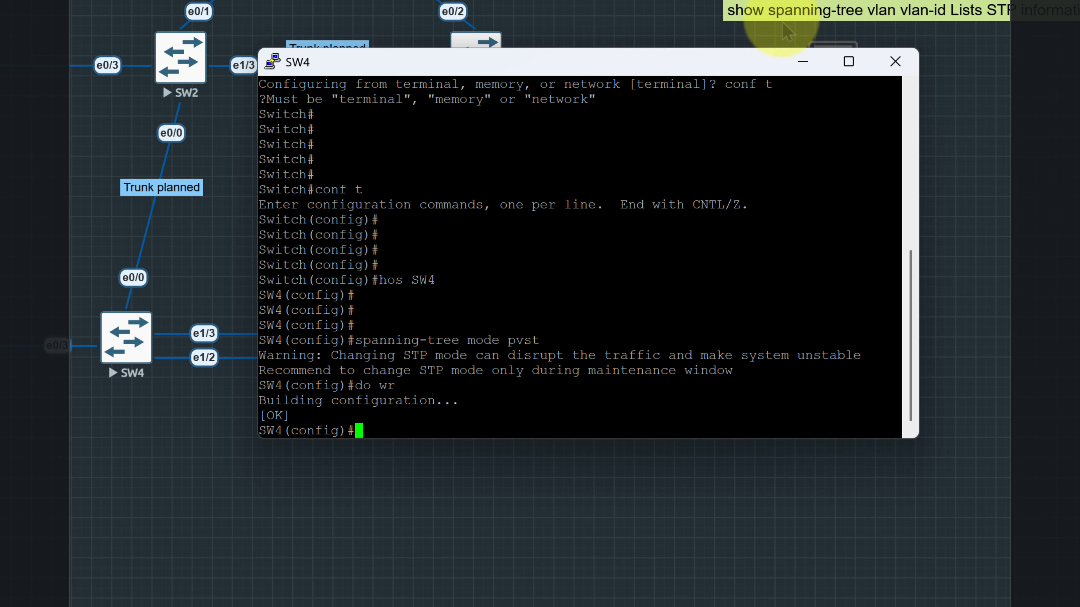
Minimize SW4's console, open SW5's console, and move its window clear of the switch icons
click(800, 63)
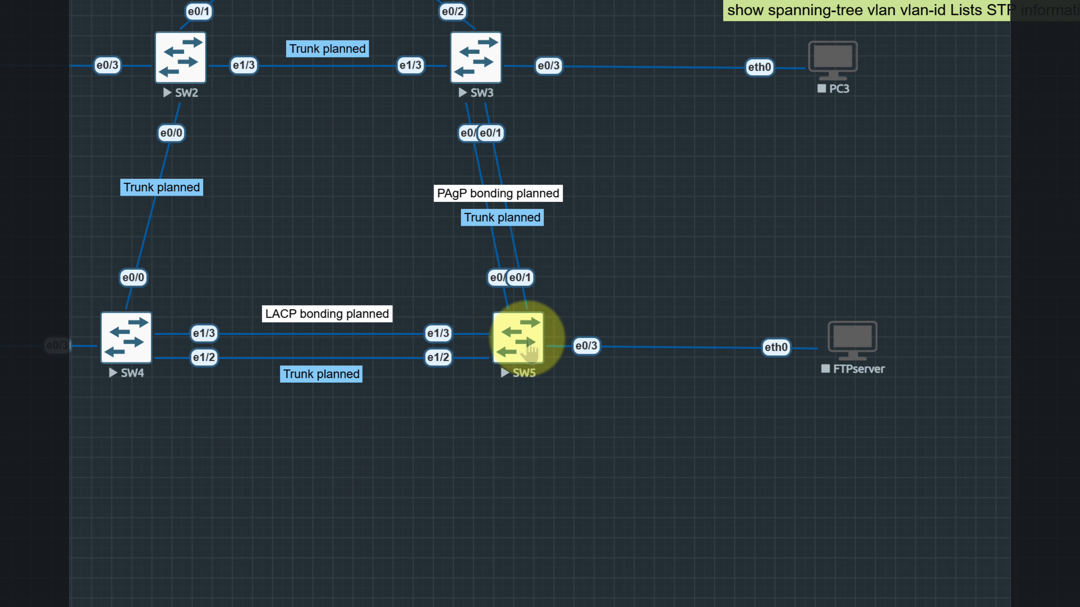
click(527, 339)
click(612, 1)
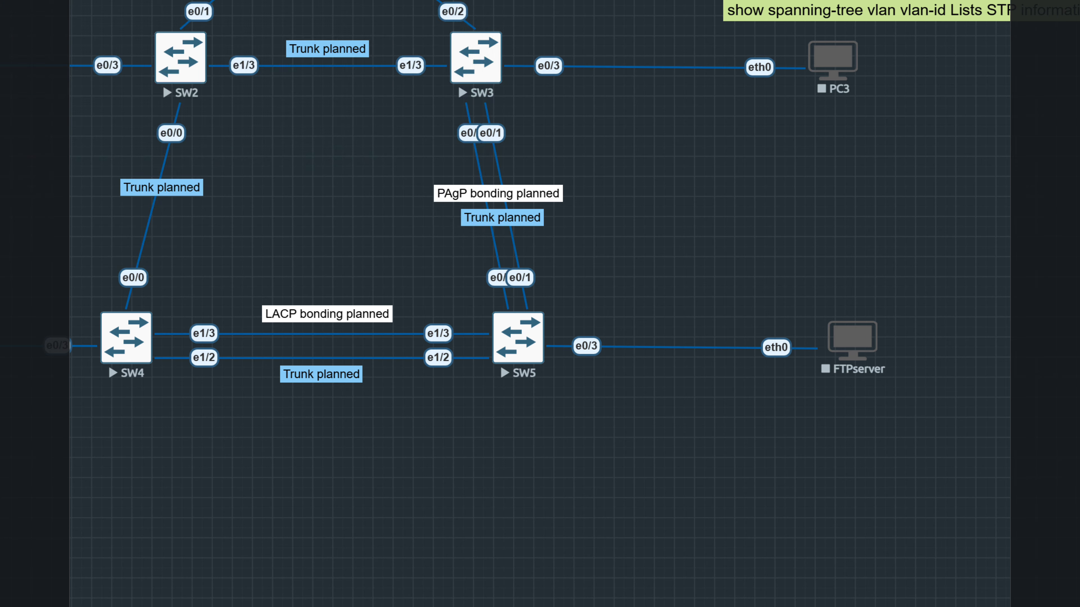
drag(127, 3, 878, 109)
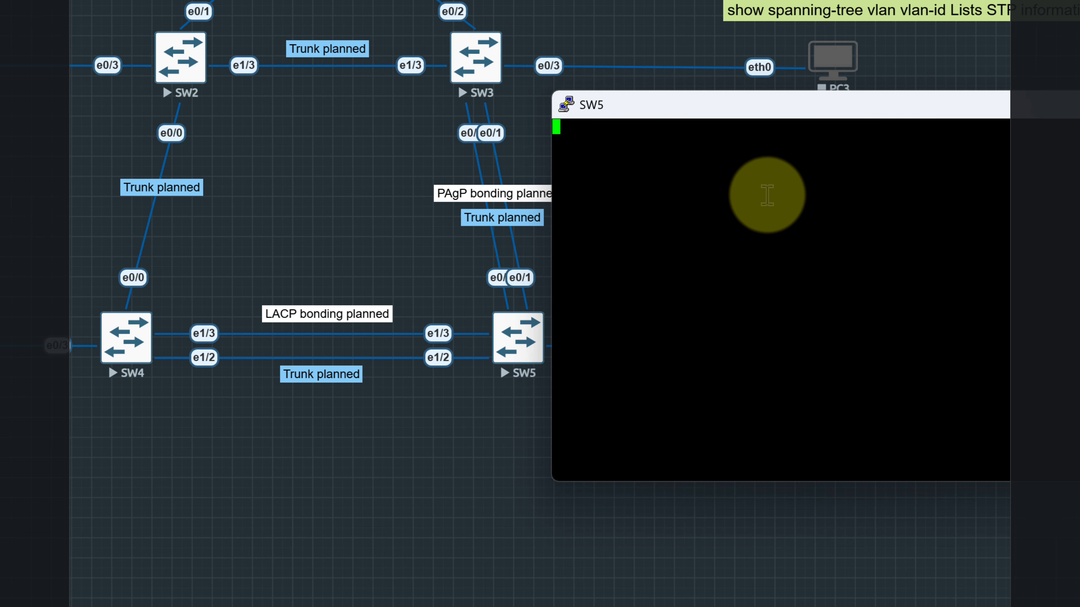
Bring up SW5's prompt and enter privileged mode with en and global configuration mode with conf t
key(Return)
text(en)
key(Return)
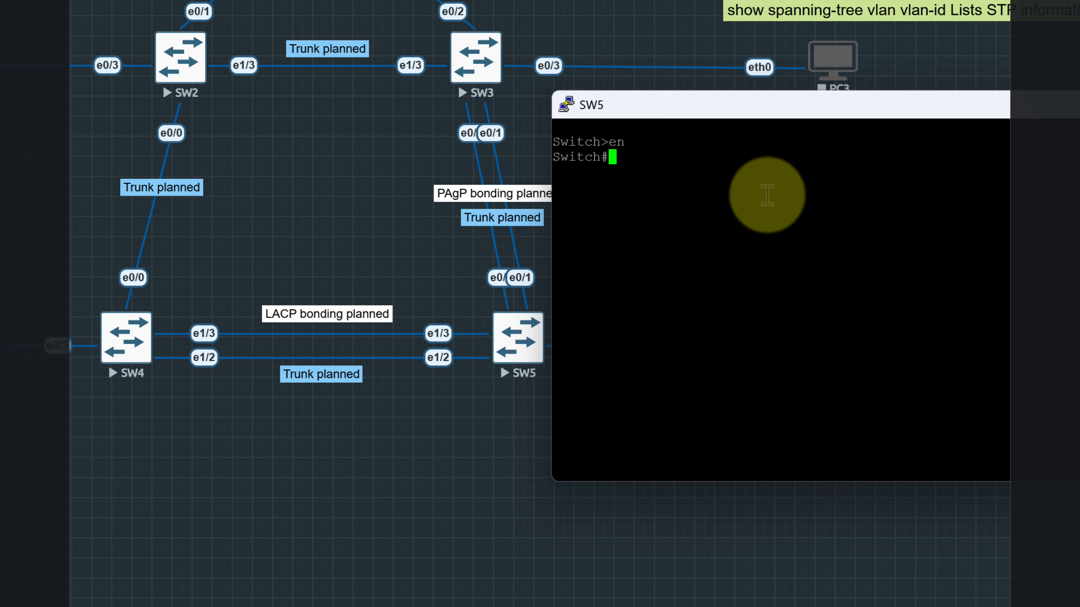
text(conf t)
key(Return)
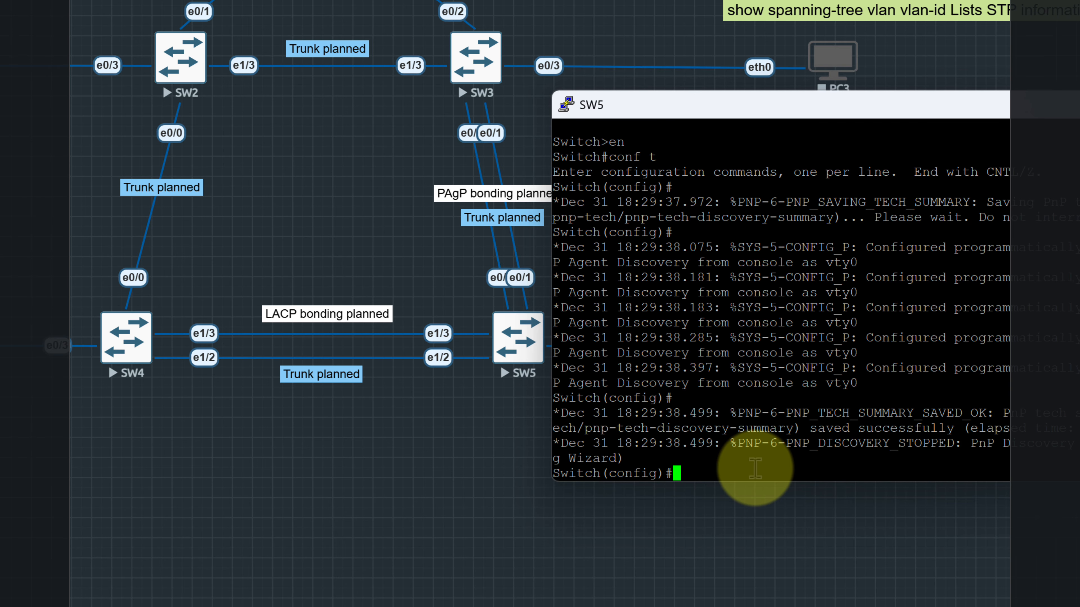
Set the fifth switch's hostname to SW5 with the hostname command
text(hos)
key(Tab)
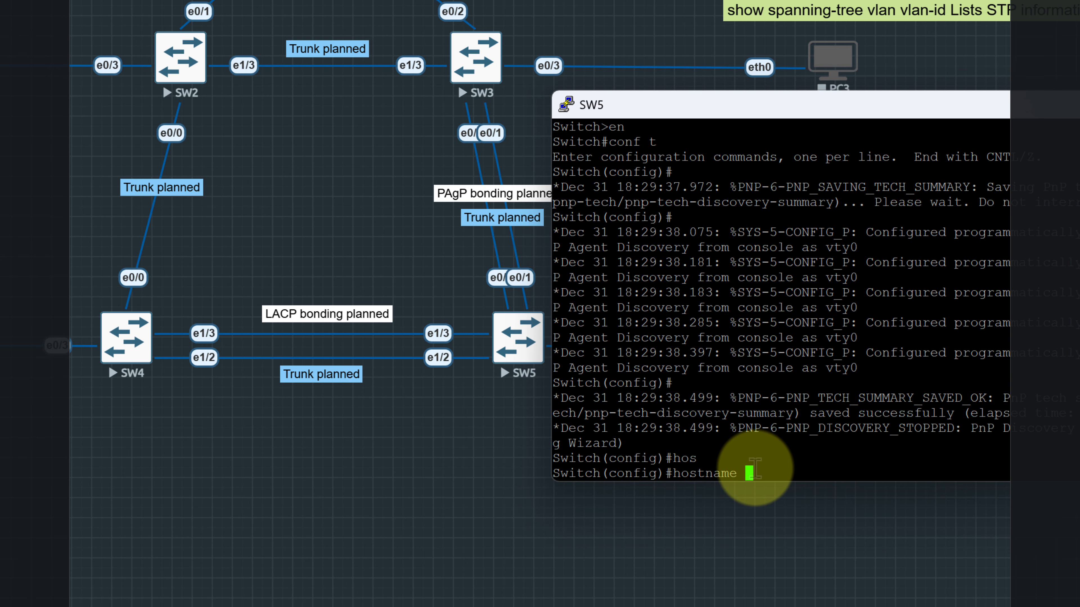
text(SW5)
key(Return)
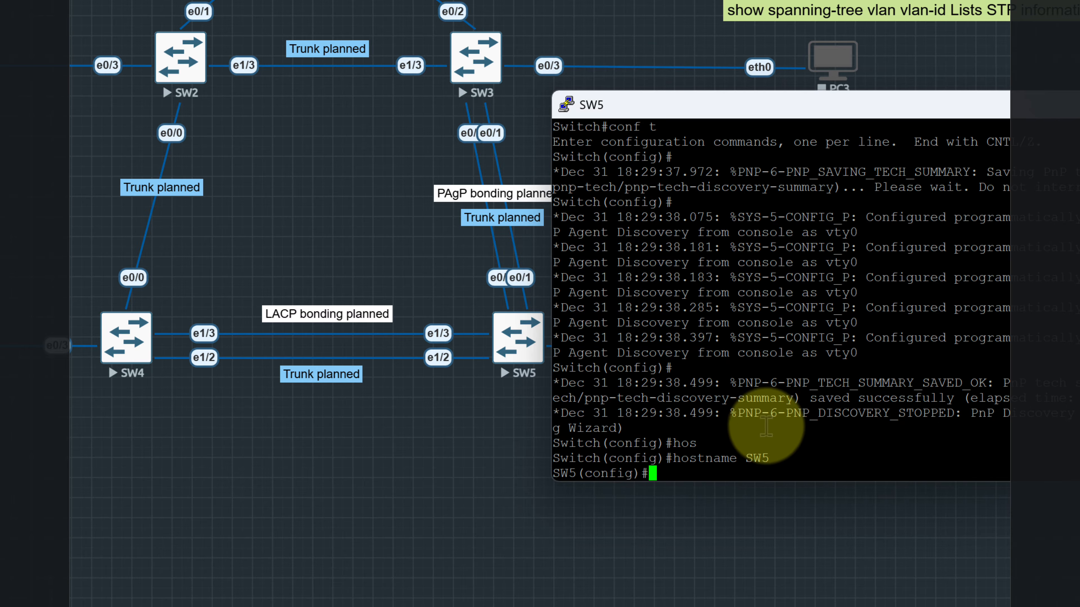
Run spanning-tree mode pvst on SW5 and save the configuration with do wr
text(spanning-tree mode pvst)
key(Return)
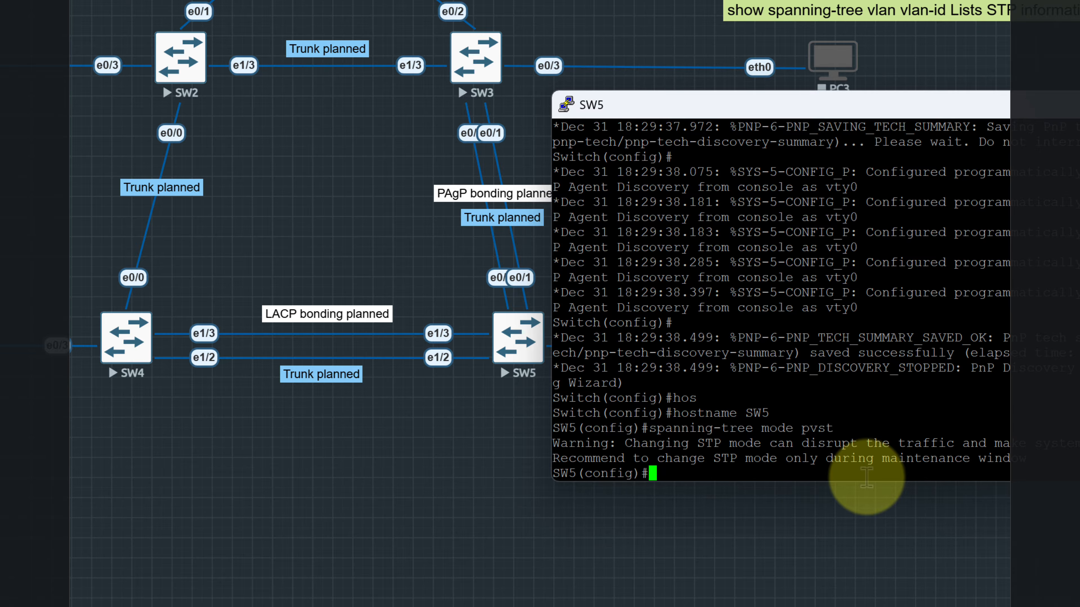
text(do wr)
key(Return)
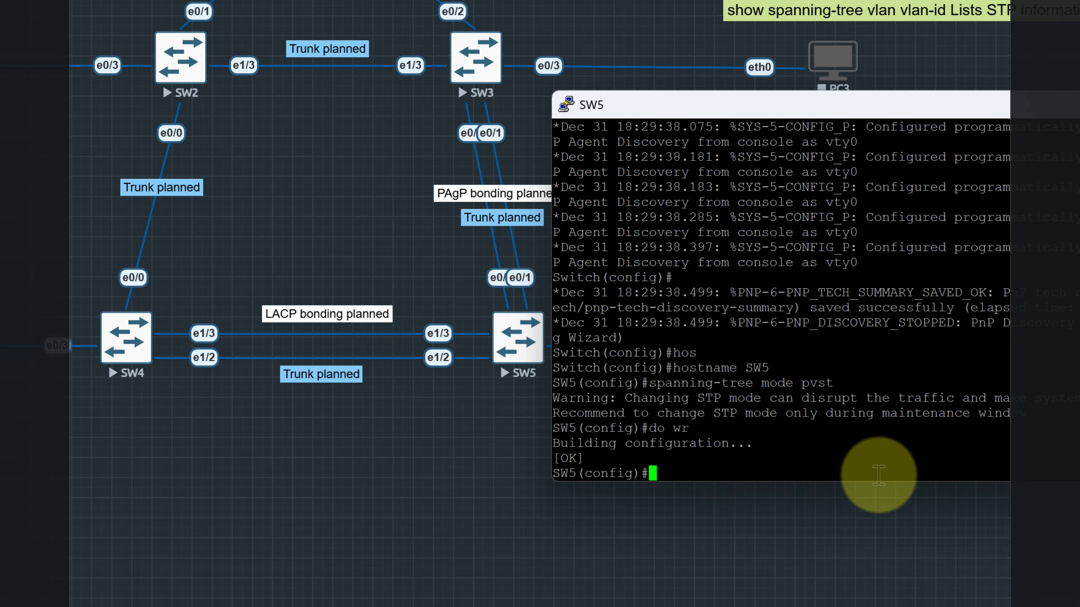
Bring up the SW1 and SW2 consoles and stack SW2's window directly below SW1's
click(869, 606)
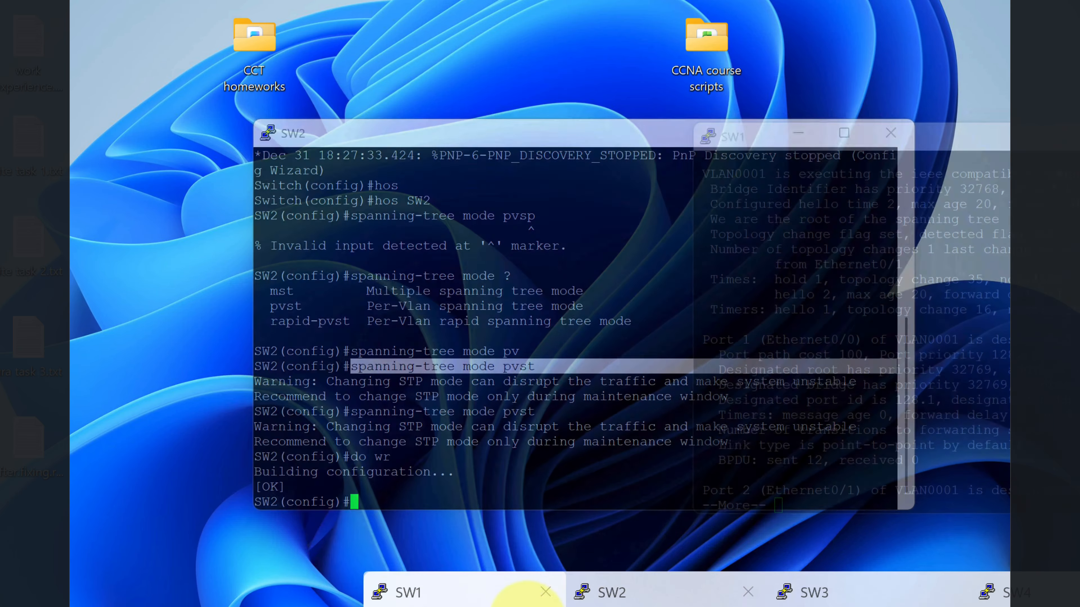
click(525, 595)
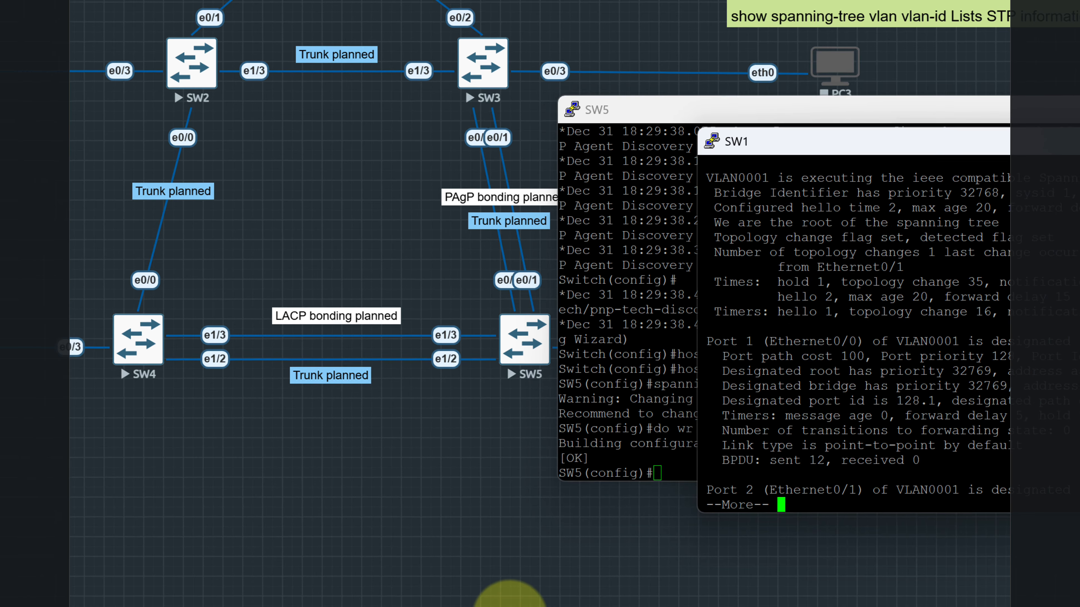
drag(943, 232, 257, 15)
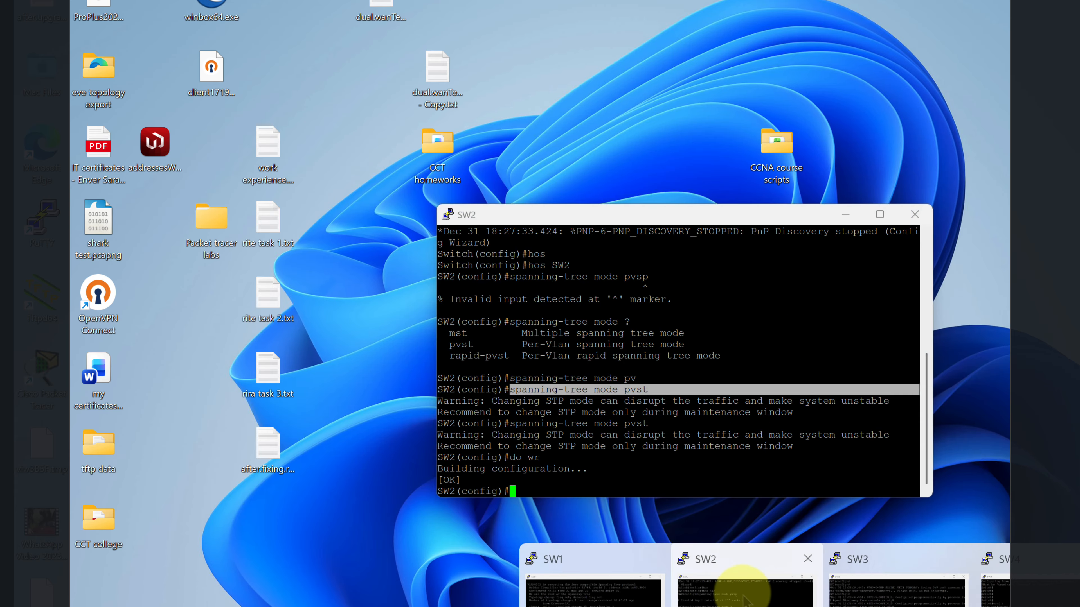
click(739, 575)
drag(655, 217, 293, 327)
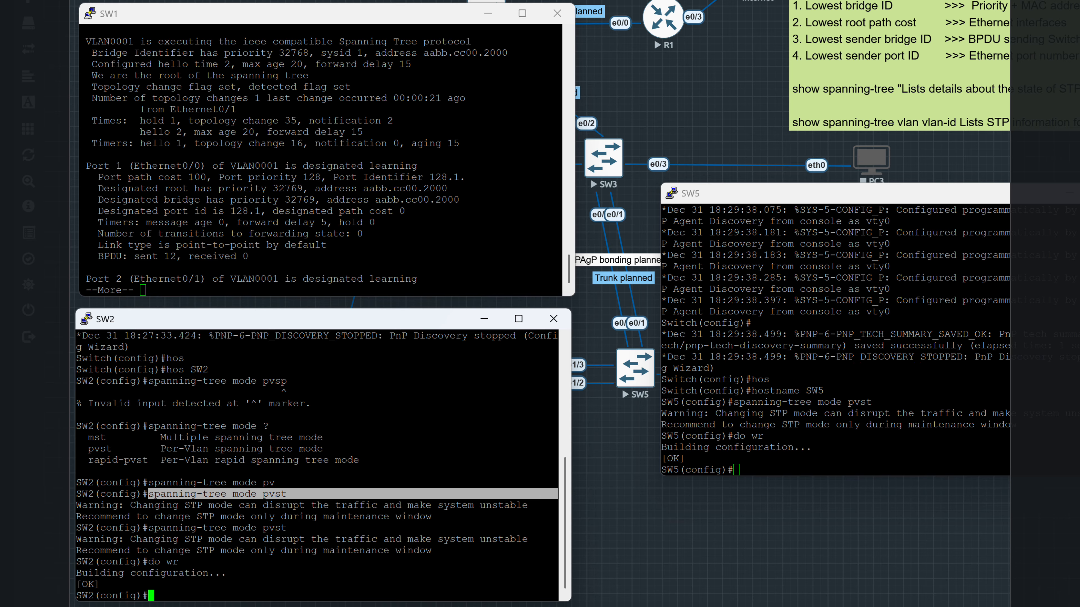
Bring up SW3's console, place it beside SW1's window, and move SW5's console out of the way
click(876, 606)
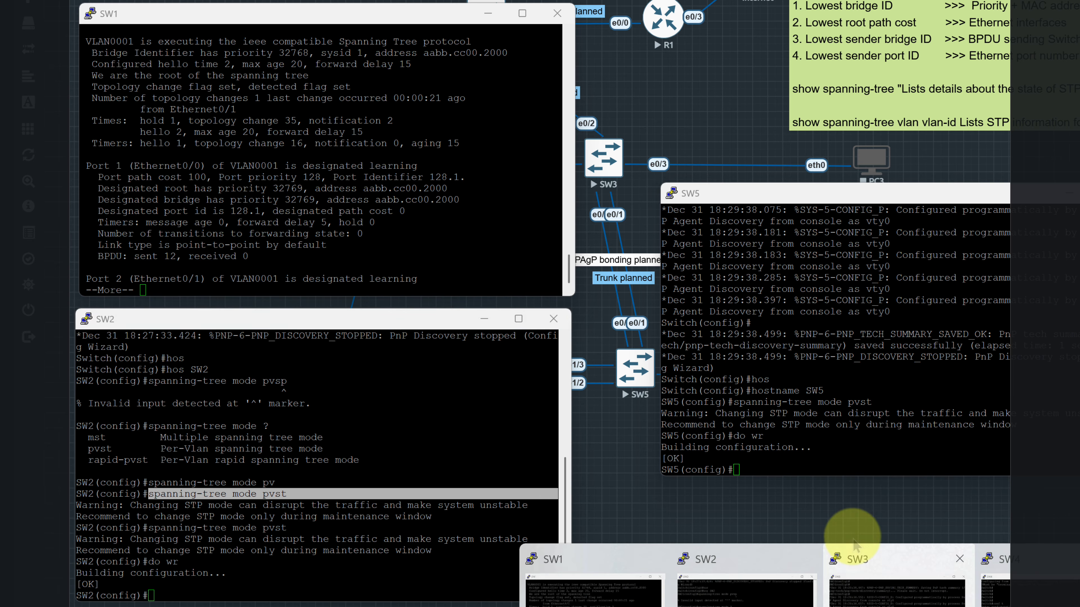
click(886, 572)
drag(733, 289, 820, 29)
click(991, 406)
drag(942, 198, 1079, 338)
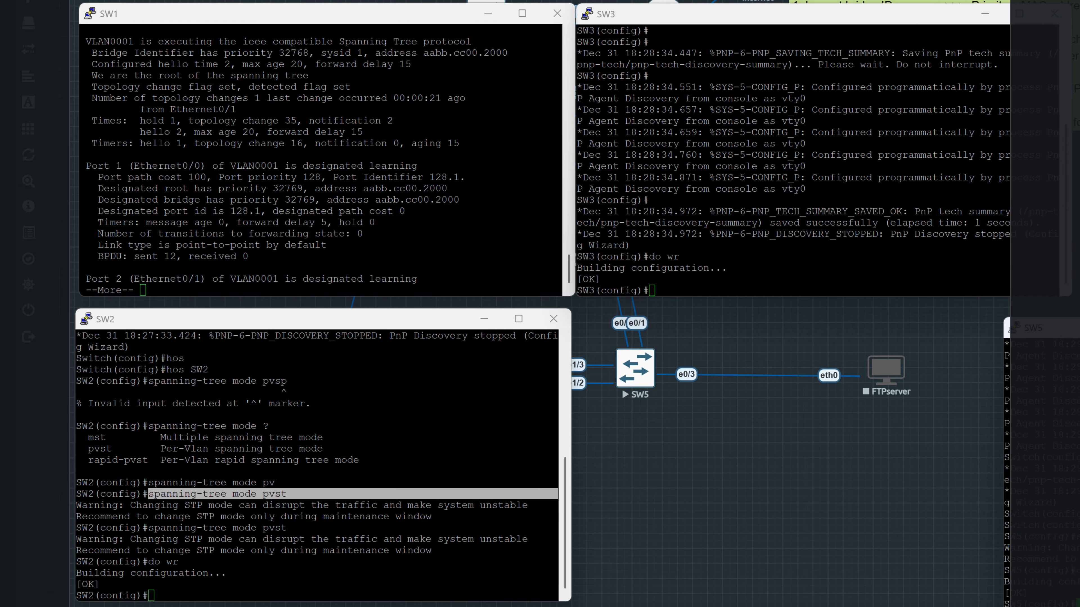
Bring up SW4's console, place it beside SW2's window, and shift SW3's window slightly away from SW1's
click(893, 578)
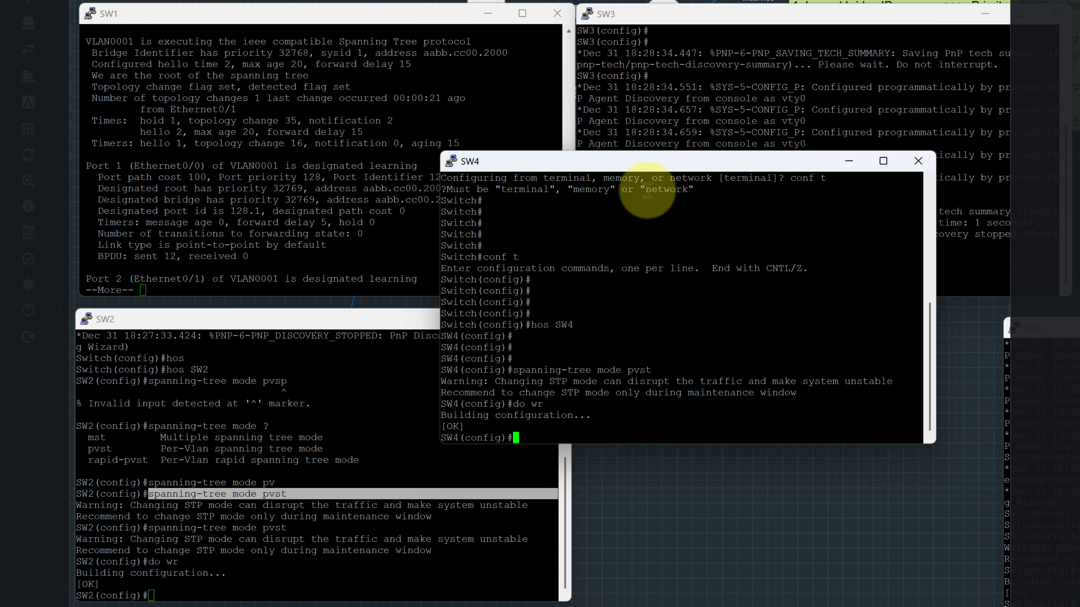
drag(639, 162, 782, 321)
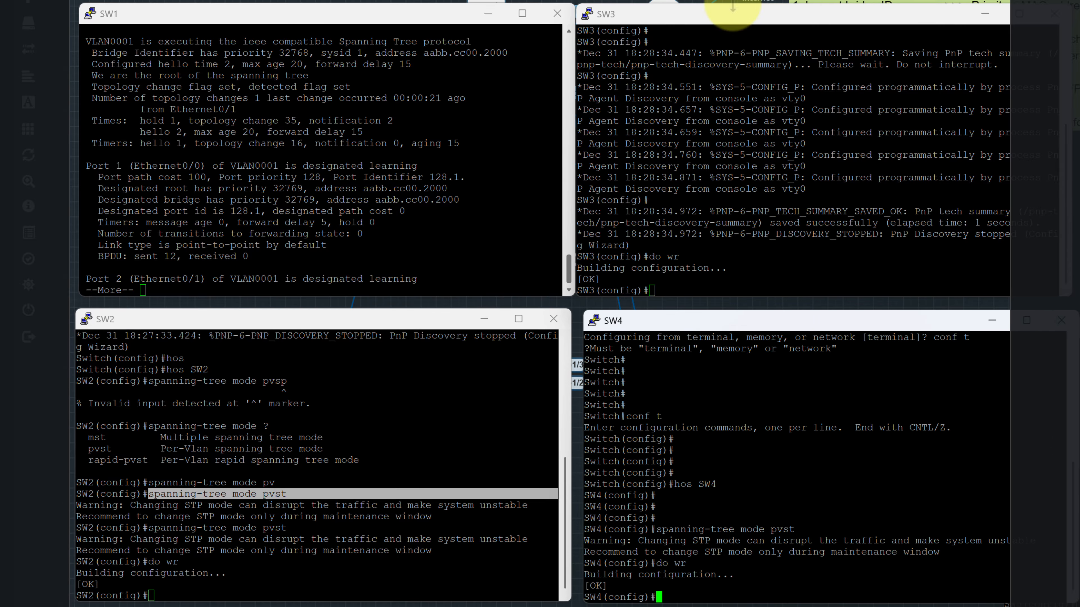
drag(732, 9, 746, 13)
Quit the paged output on SW1 and leave global configuration mode with exit
click(443, 276)
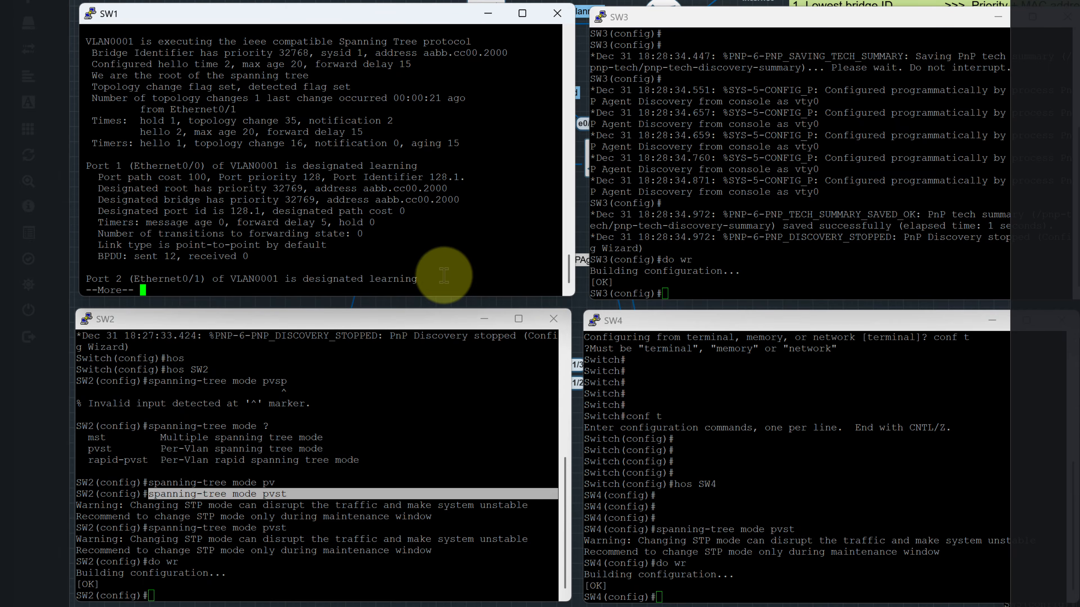
key(Return)
key(Return)
key(Return)
key(q)
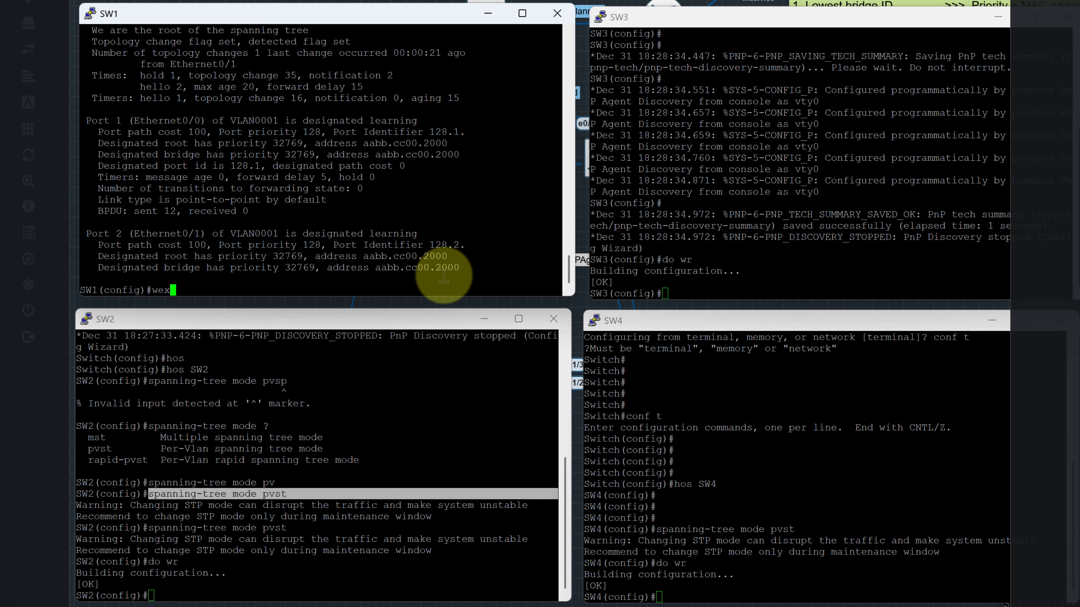
key(Return)
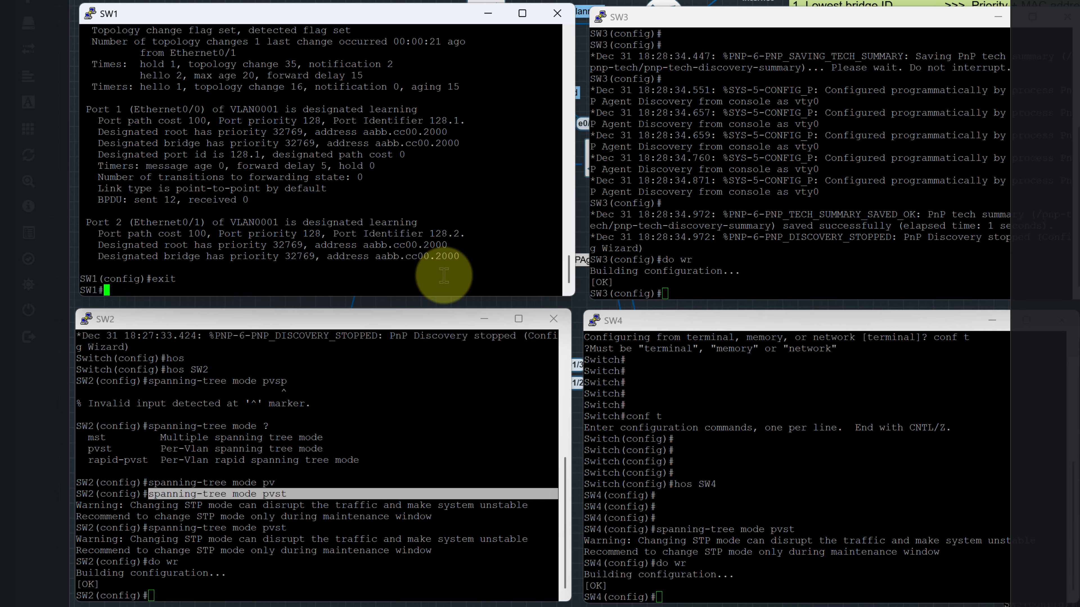
Display SW1's spanning-tree details with the show spanning-tree detail command and highlight the protocol type in the VLAN0001 line
text(s)
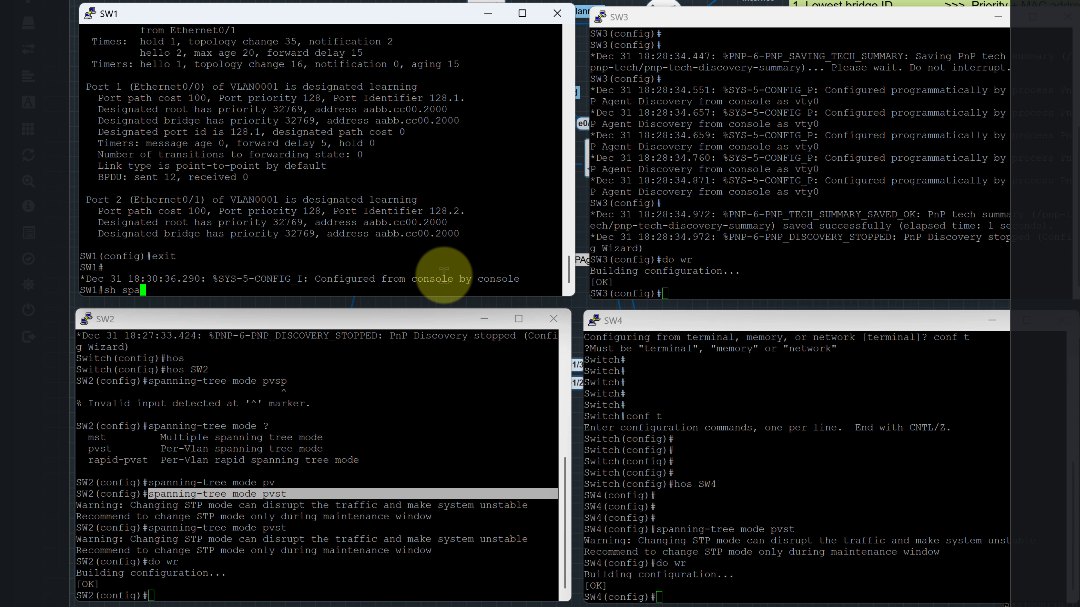
text(h spa)
key(Tab)
text(de)
key(Tab)
key(Return)
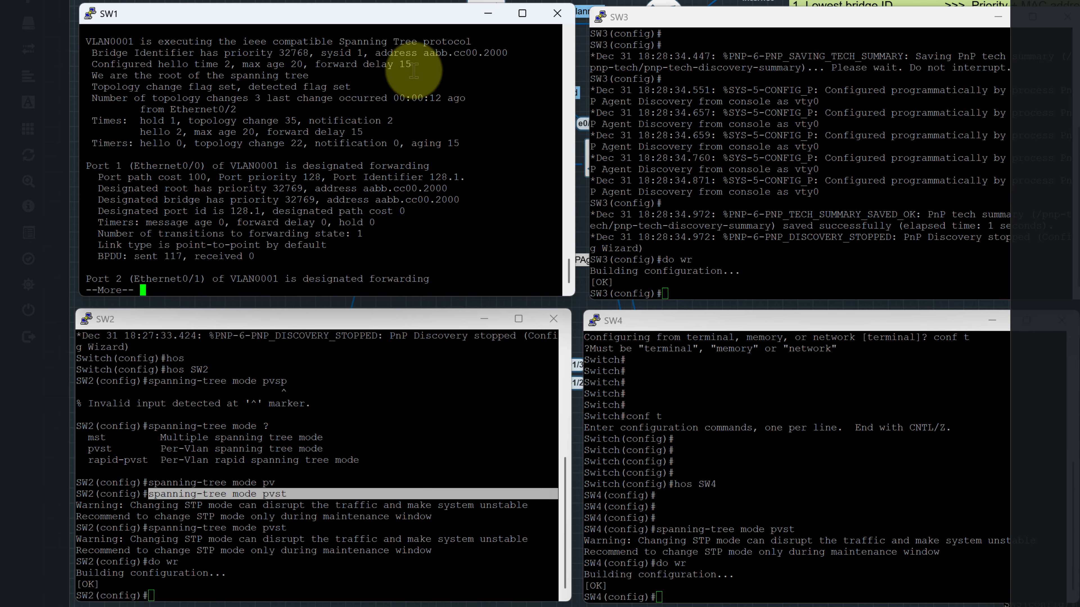
drag(242, 42, 303, 41)
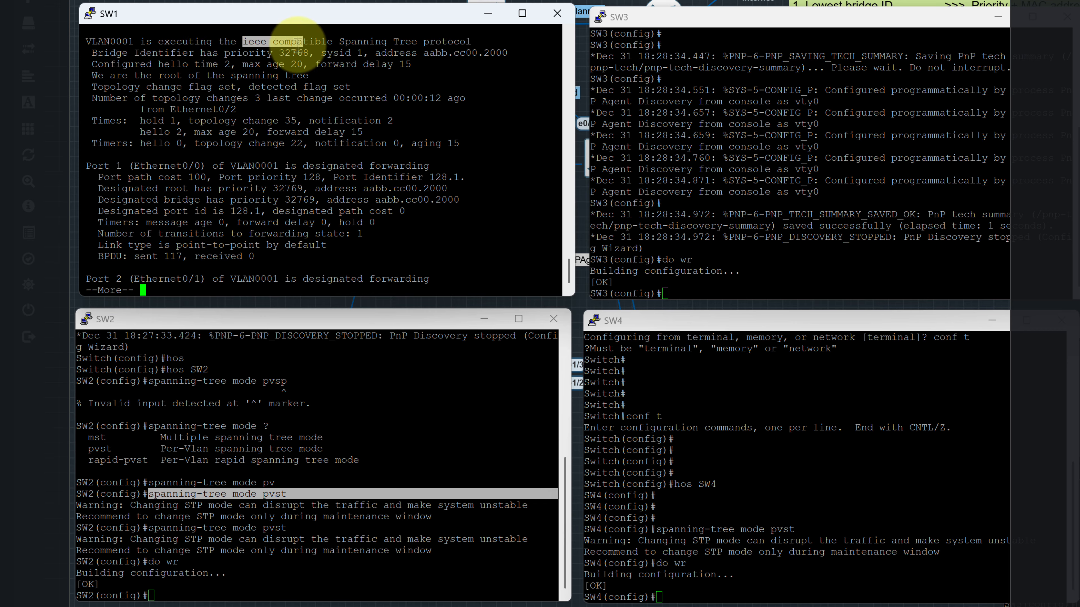
Exit configuration mode on SW2 and display its spanning-tree details with sh spa de
click(311, 507)
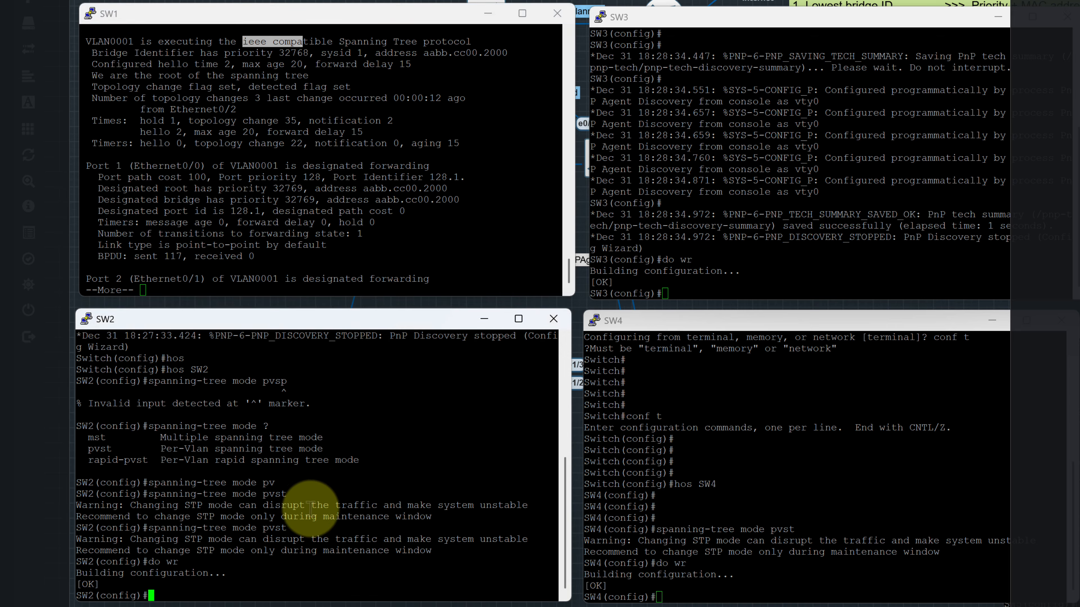
text(exit)
key(Return)
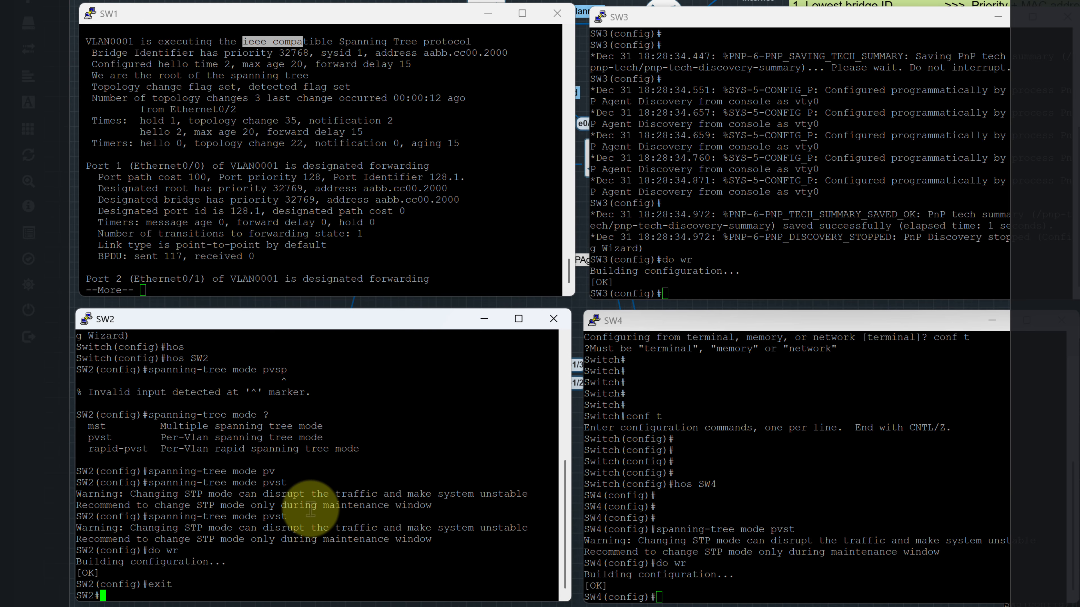
text(sh spa)
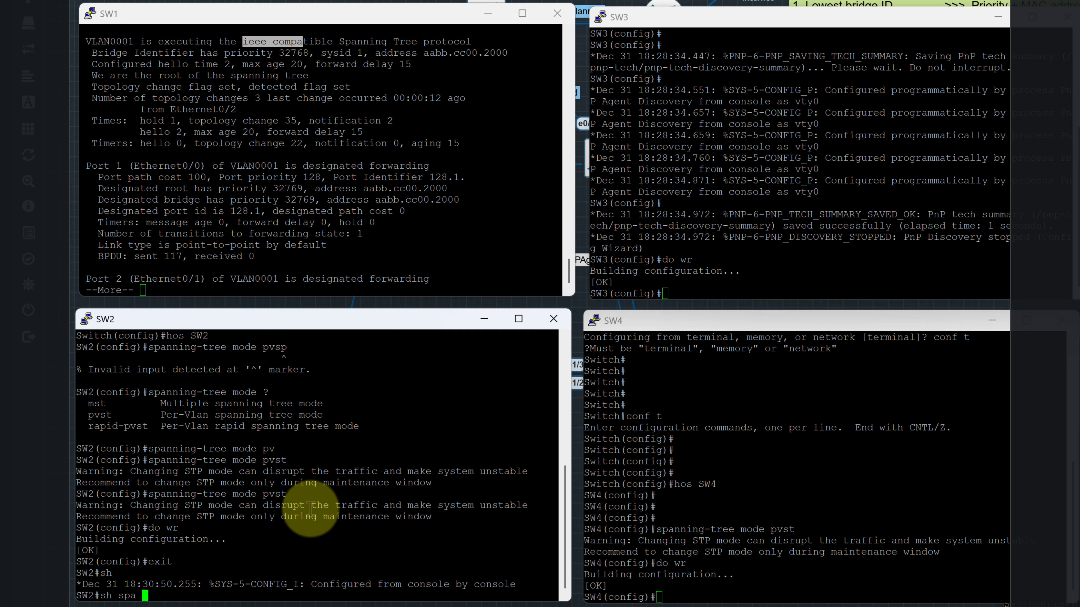
text( de)
key(Return)
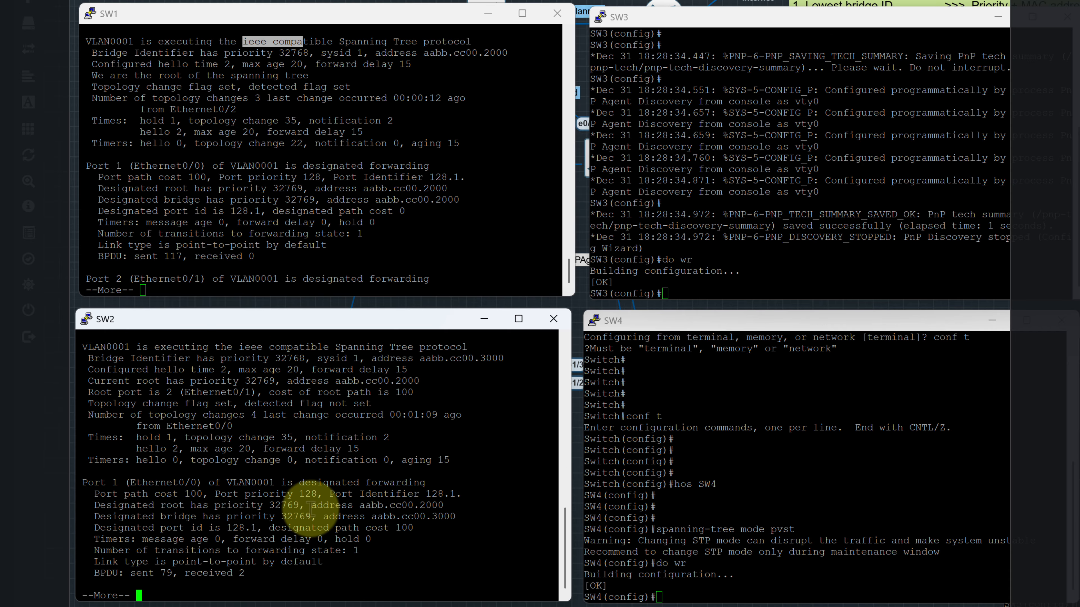
Leave configuration mode on SW4 with exit and display its spanning-tree details with sh spa de
double_click(682, 401)
key(Return)
key(Return)
key(Return)
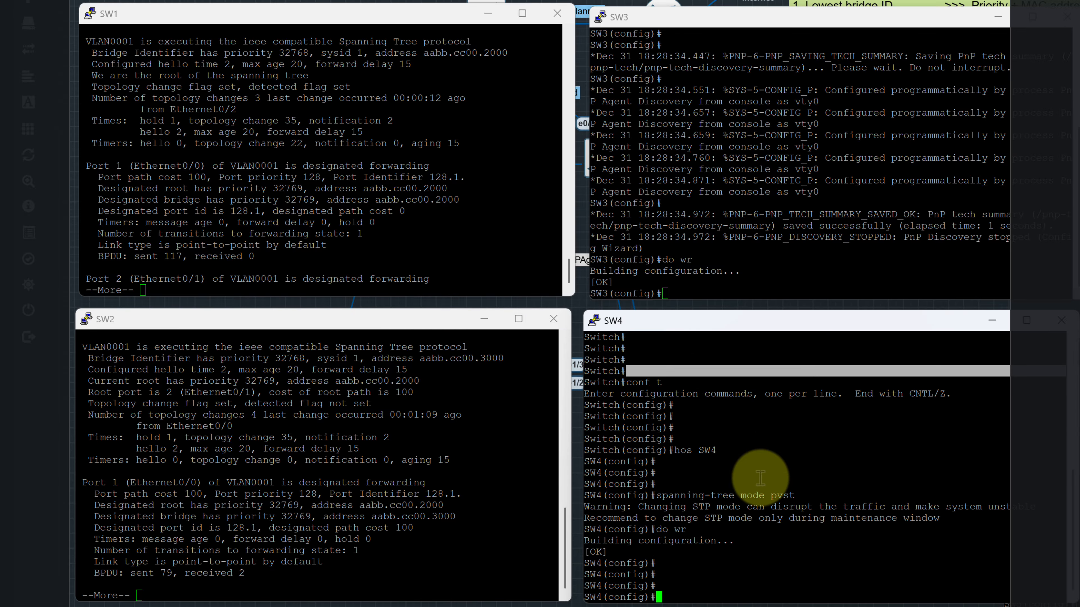
key(Return)
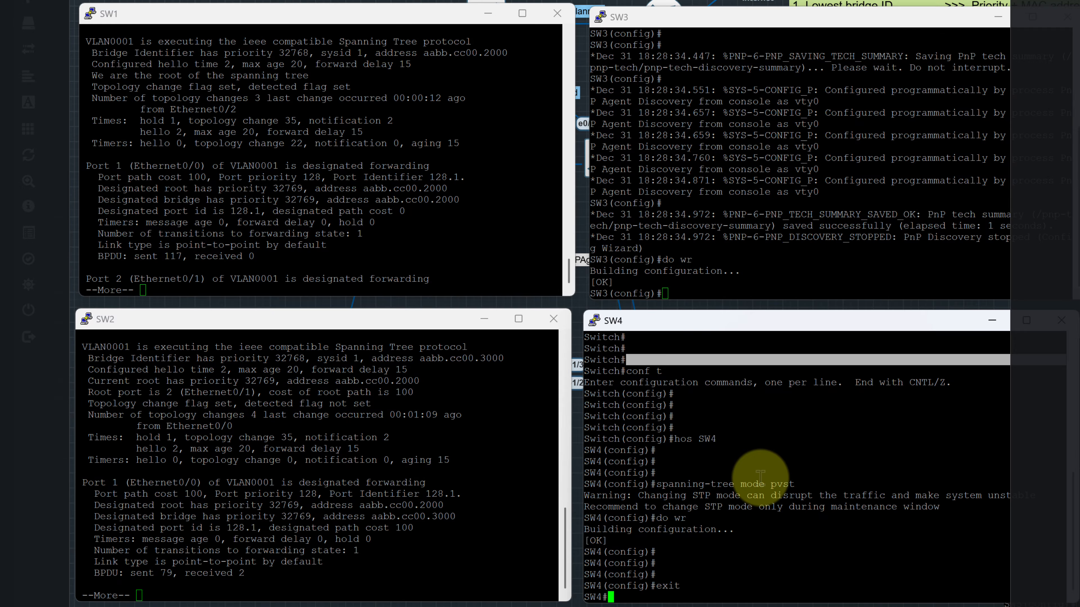
text(sh )
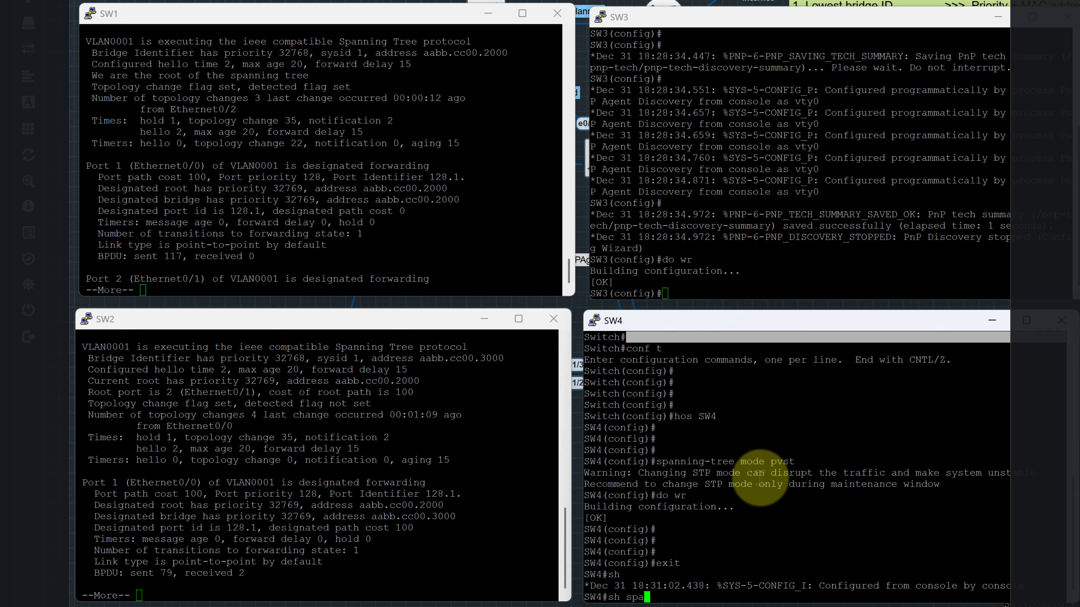
text(spa de)
key(Return)
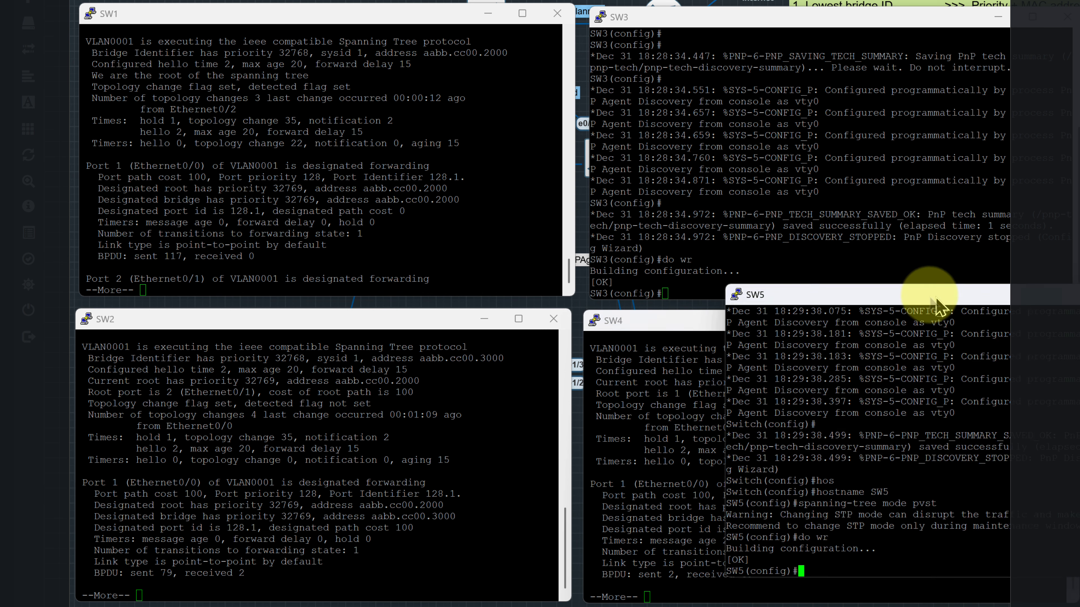
Bring up SW5's console, leave configuration mode with exit, and display its spanning-tree details with sh spa de
drag(936, 299, 951, 300)
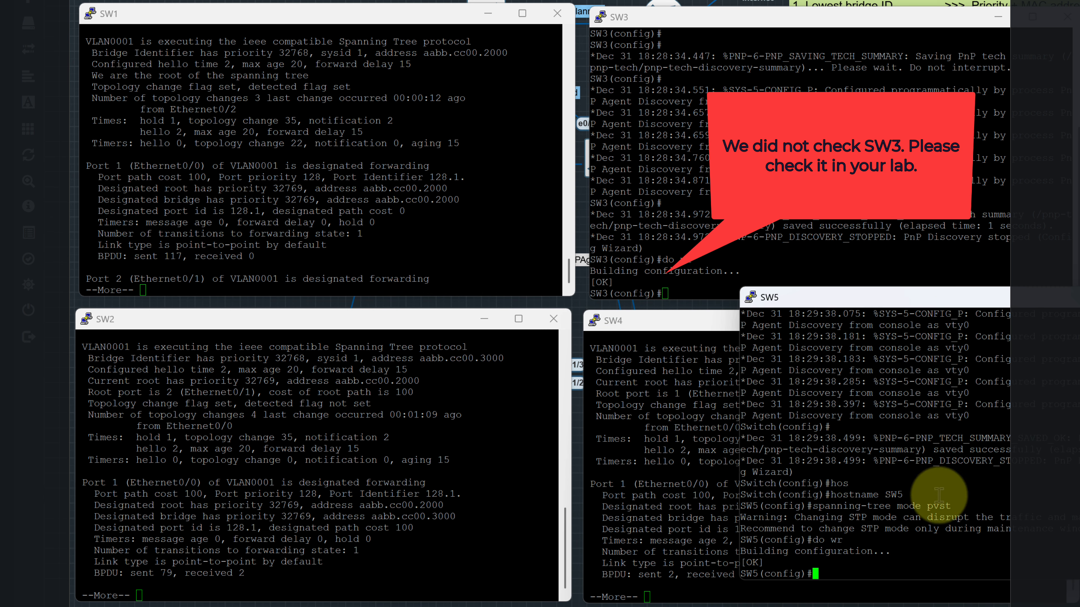
key(Return)
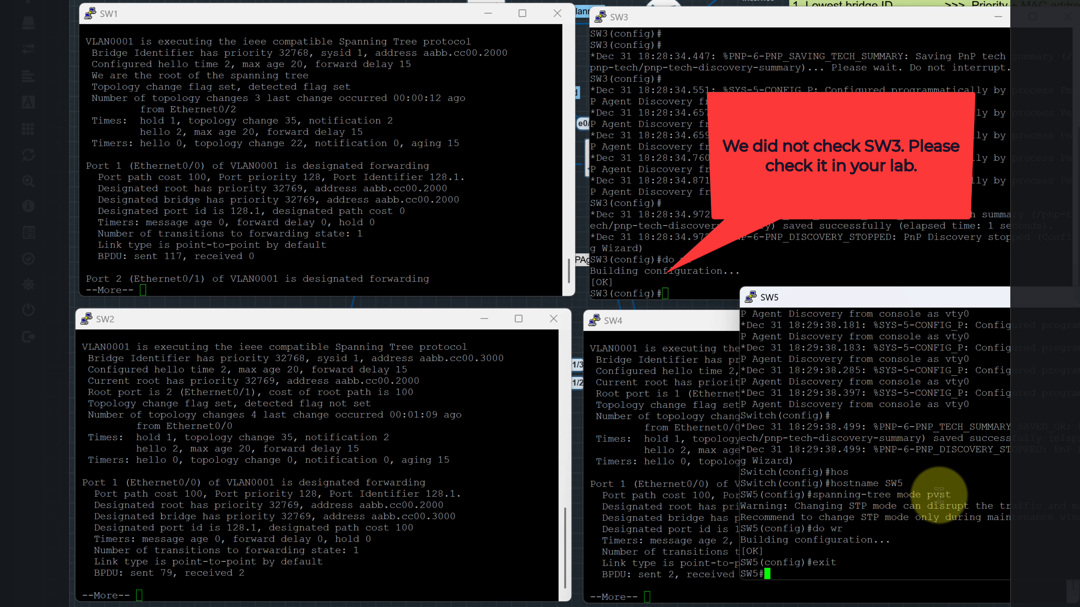
text(sh spa)
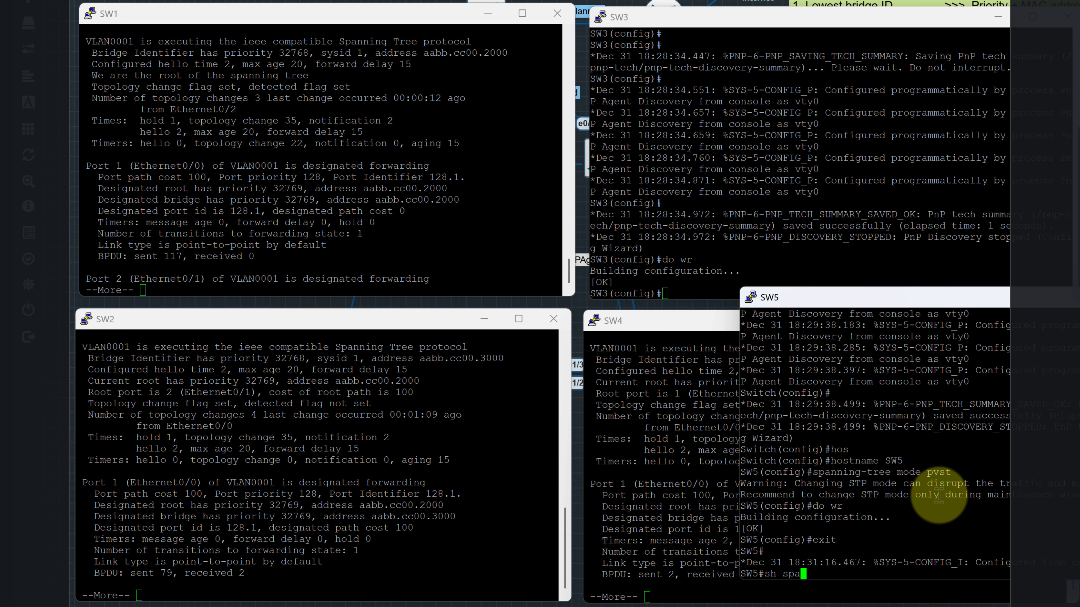
text( de)
key(Return)
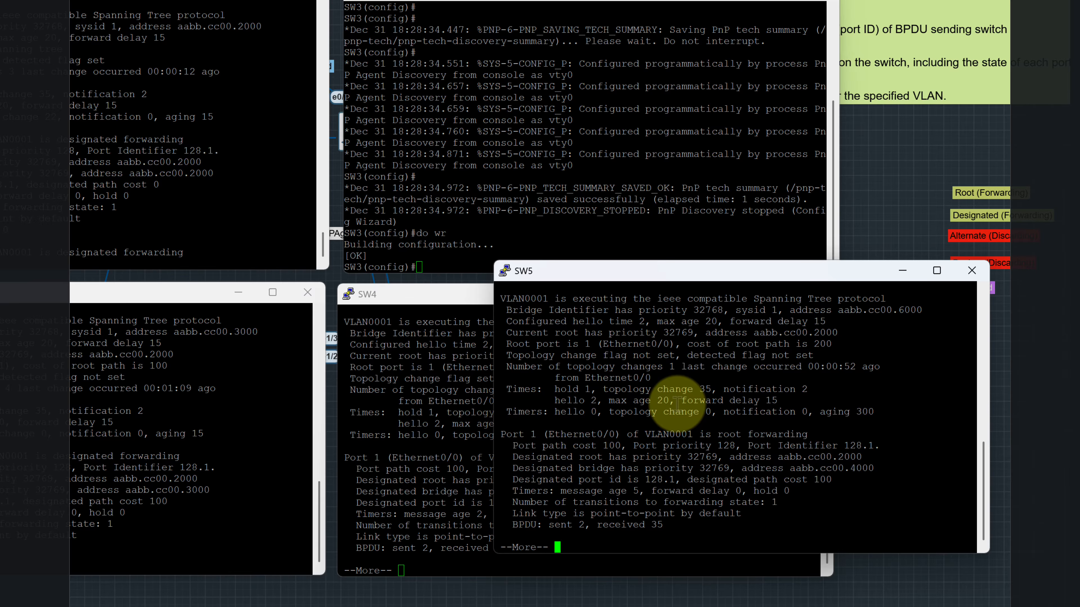
Clear the SW5, SW3, SW4, SW2 and SW1 console windows off the lab topology
click(971, 271)
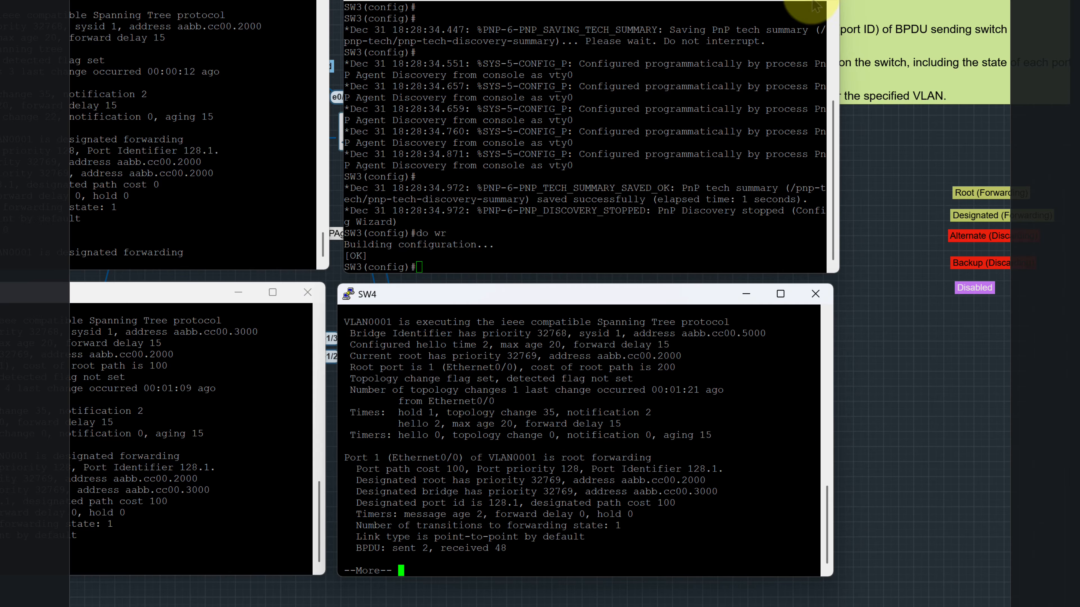
click(815, 5)
click(746, 294)
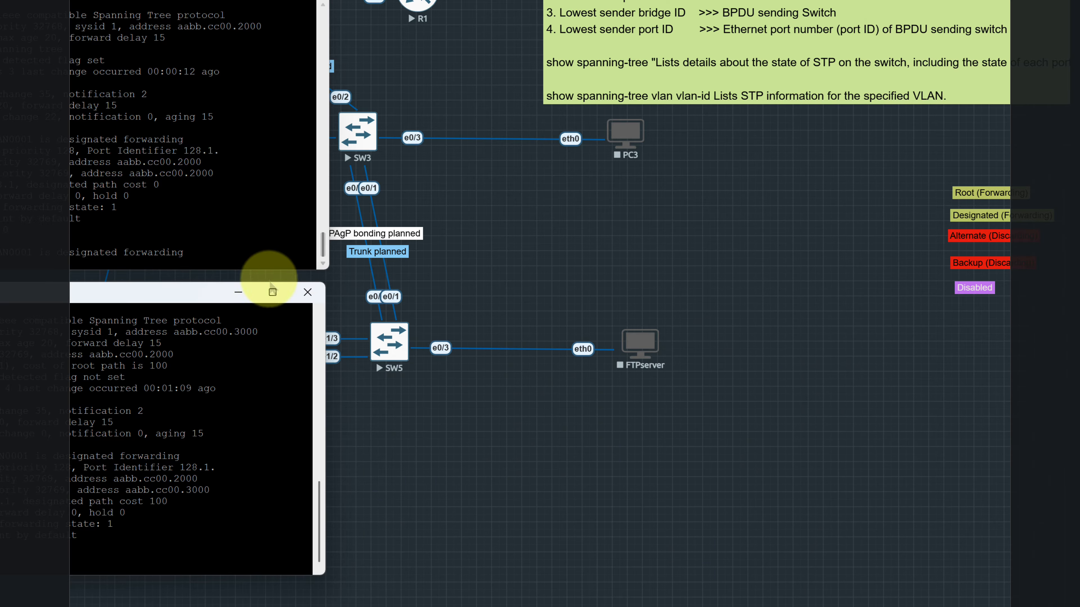
click(242, 291)
click(245, 1)
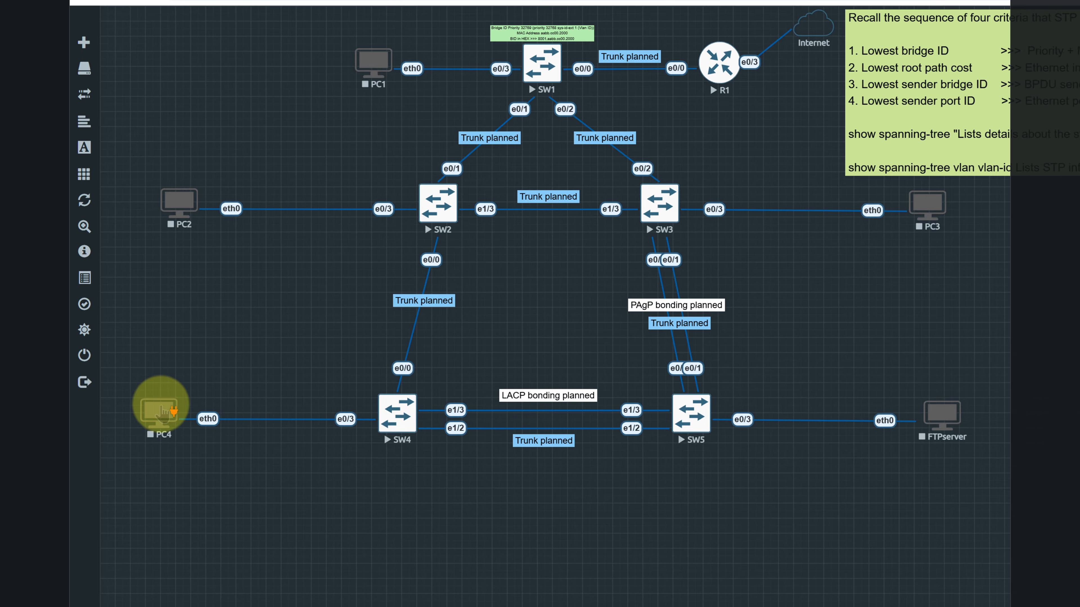
Start the PC4 node and open its console
right_click(163, 411)
click(194, 435)
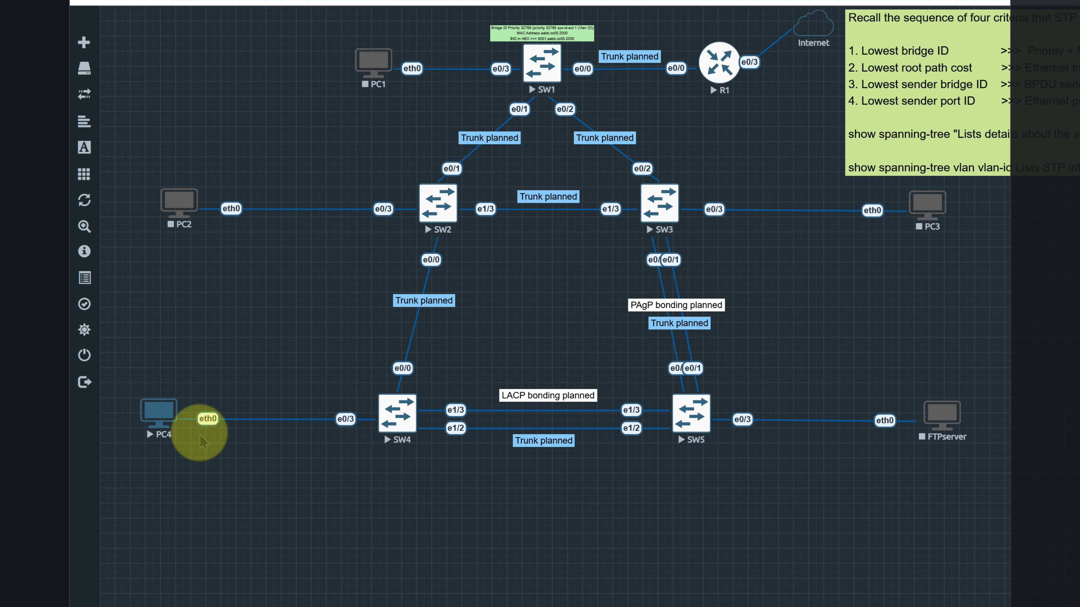
right_click(161, 420)
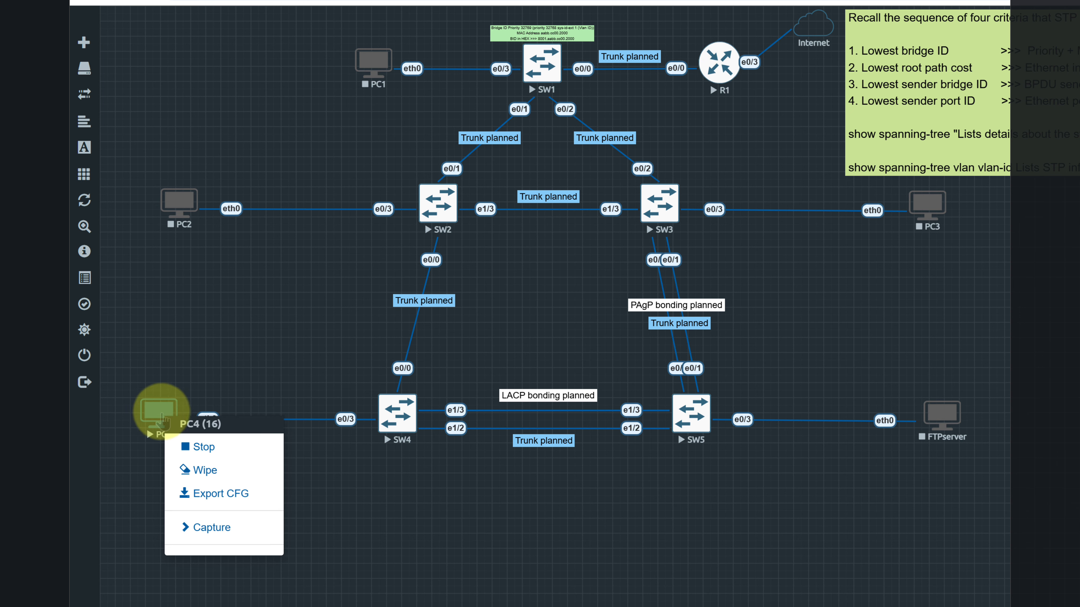
click(161, 420)
click(645, 98)
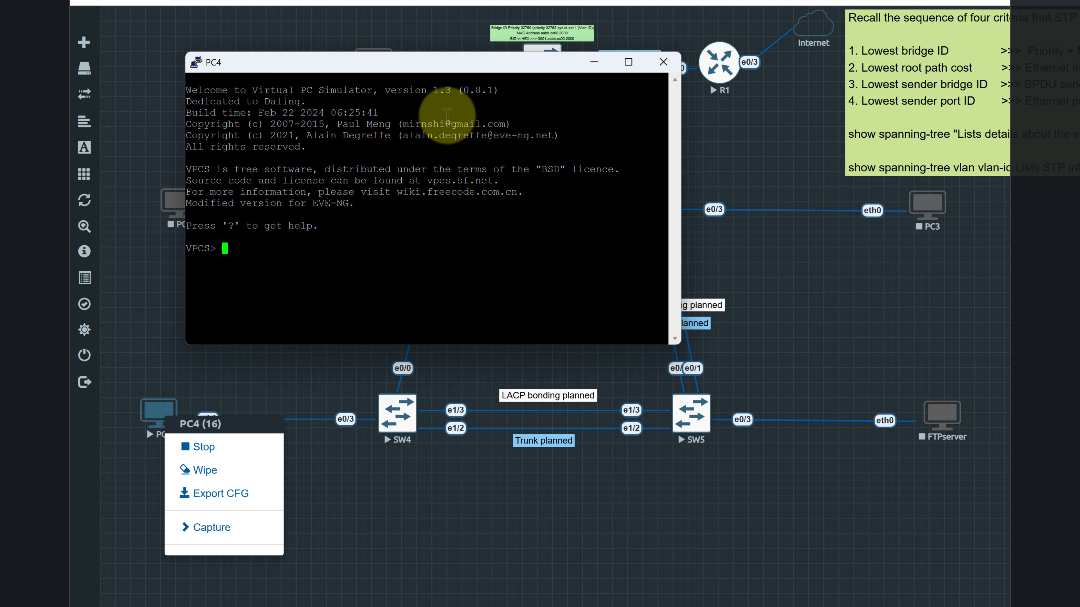
Move PC4's console clear of the PC4 and SW4 nodes and request an IP address with dhcp
drag(475, 53, 595, 349)
click(342, 501)
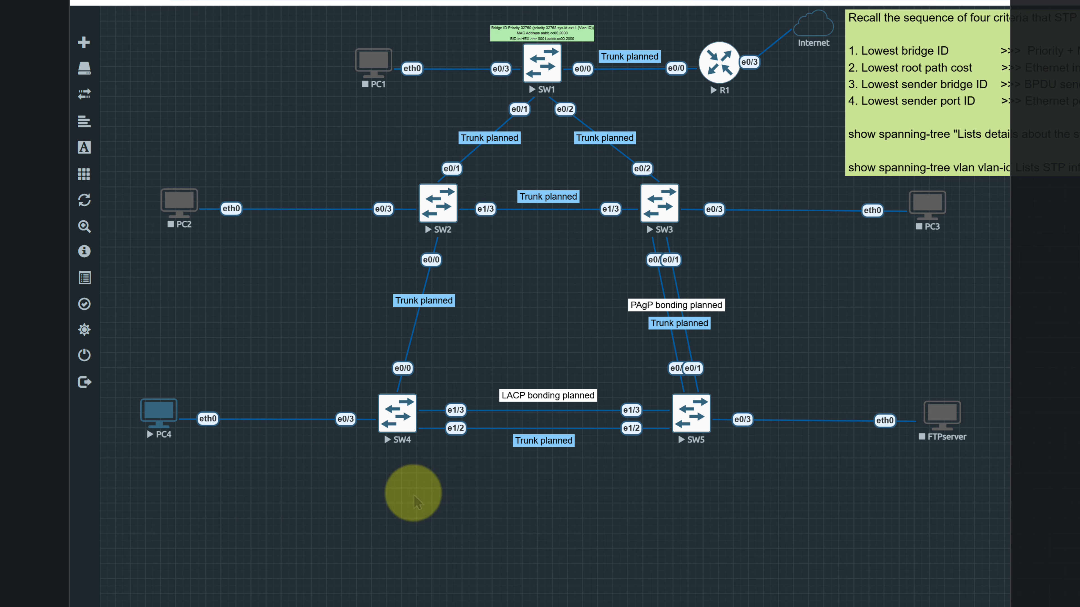
click(1067, 604)
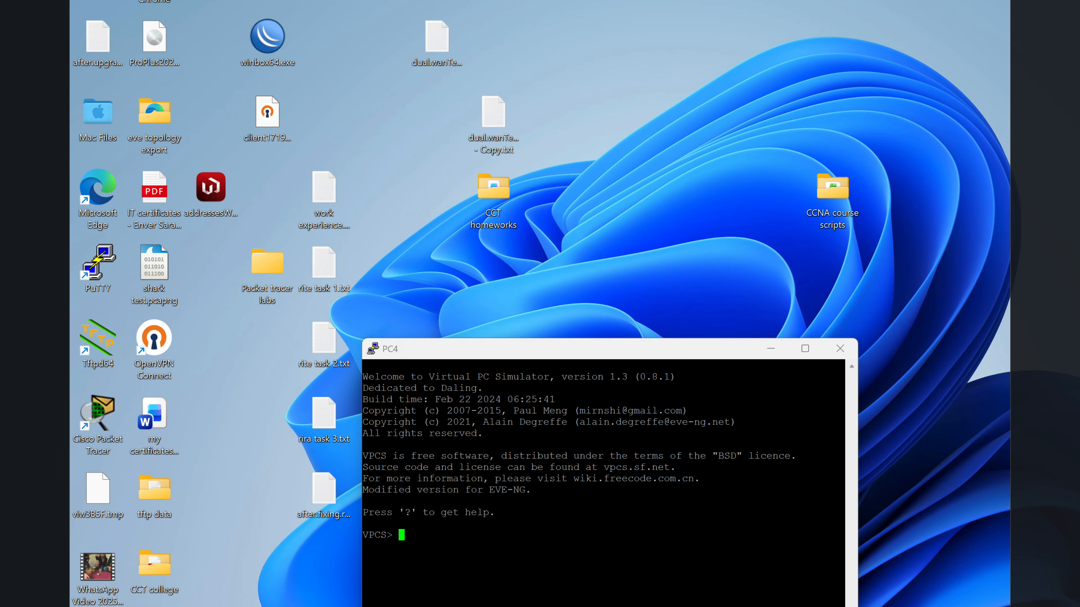
drag(567, 351, 641, 336)
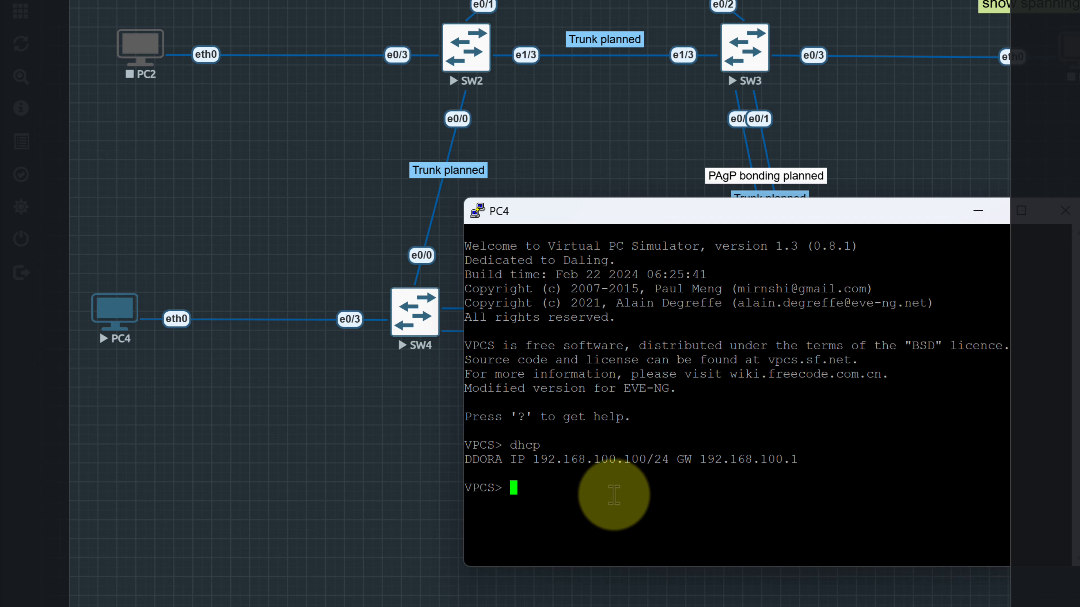
Test PC4's internet connectivity by pinging google.com, and minimize its console
text(ping google)
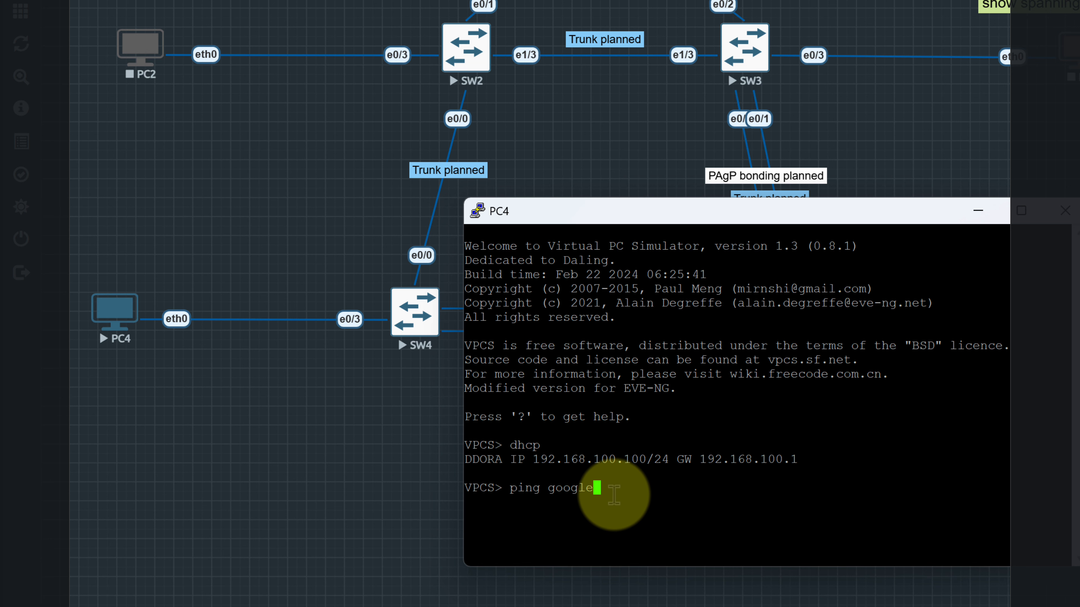
text(.com)
key(Return)
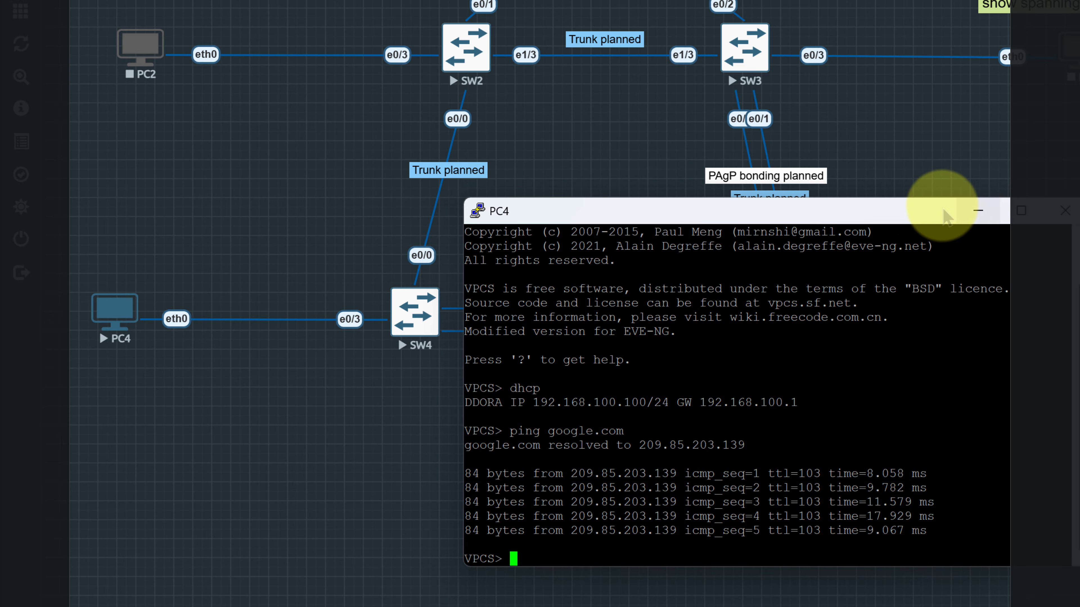
click(978, 211)
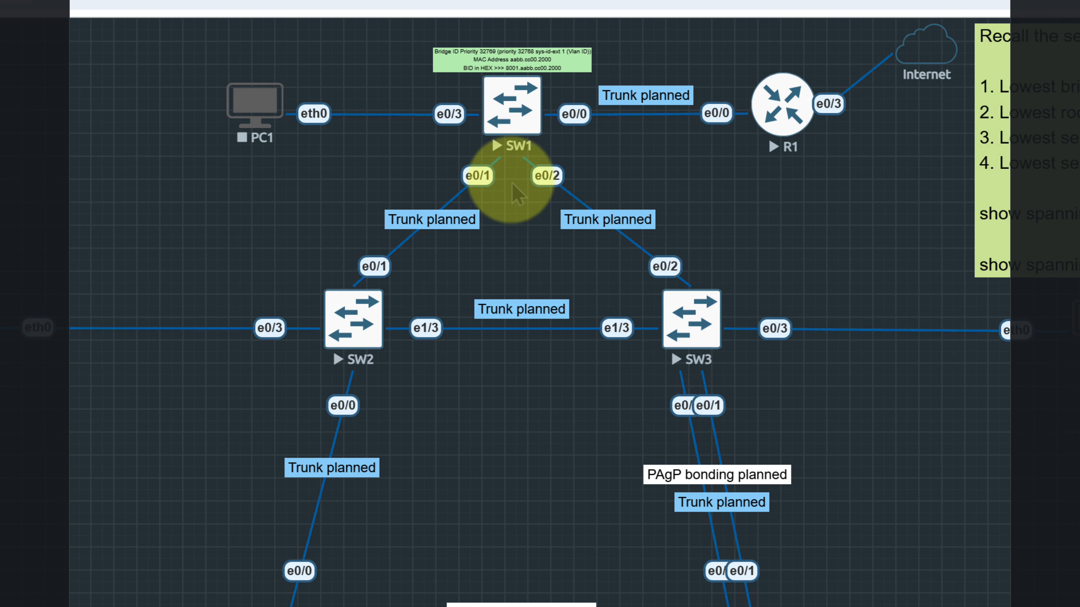
Enlarge the topology view and bring SW1's console in front of it, just below the SW1 node
mouse_move(77, 315)
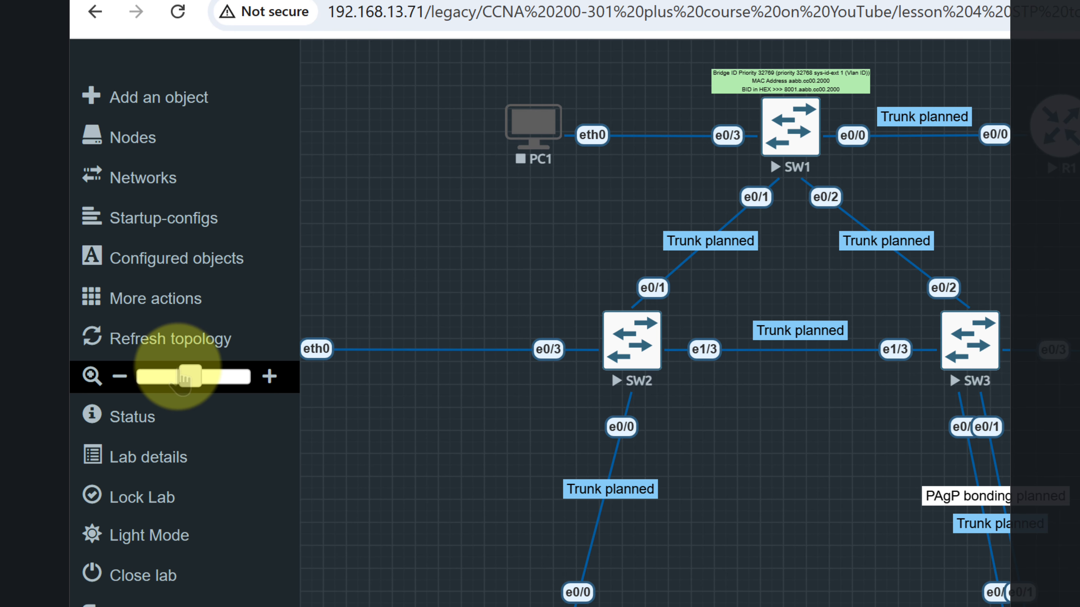
drag(167, 374, 224, 376)
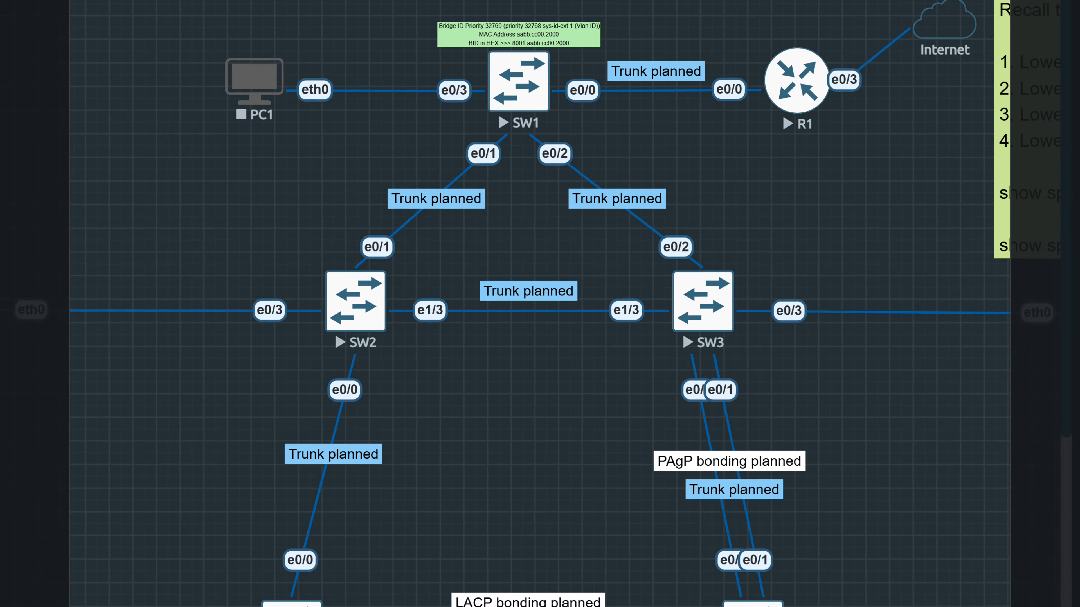
mouse_move(645, 605)
click(306, 526)
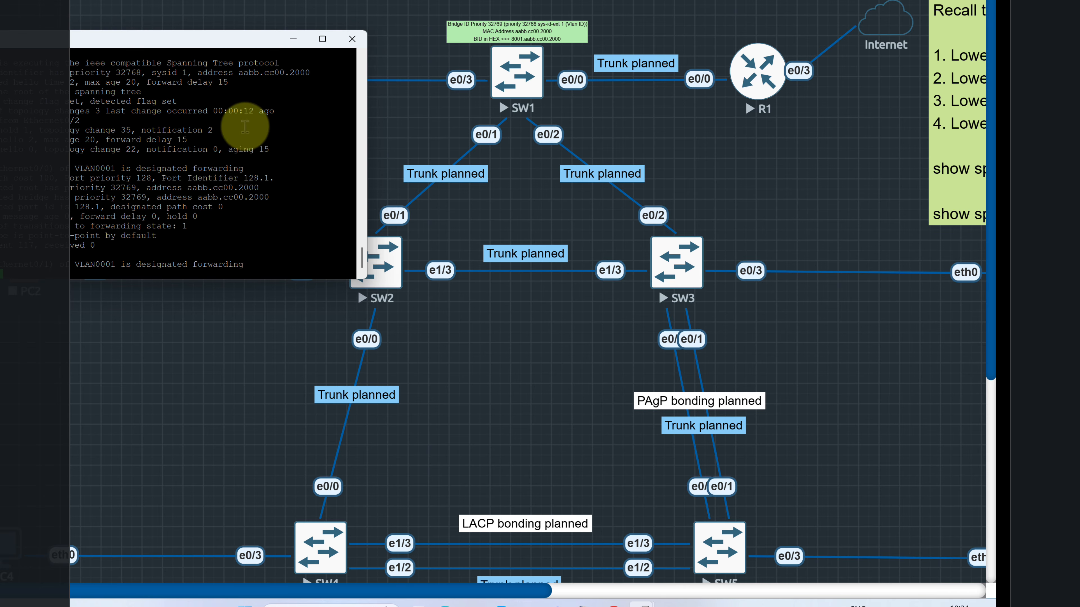
drag(495, 589, 784, 578)
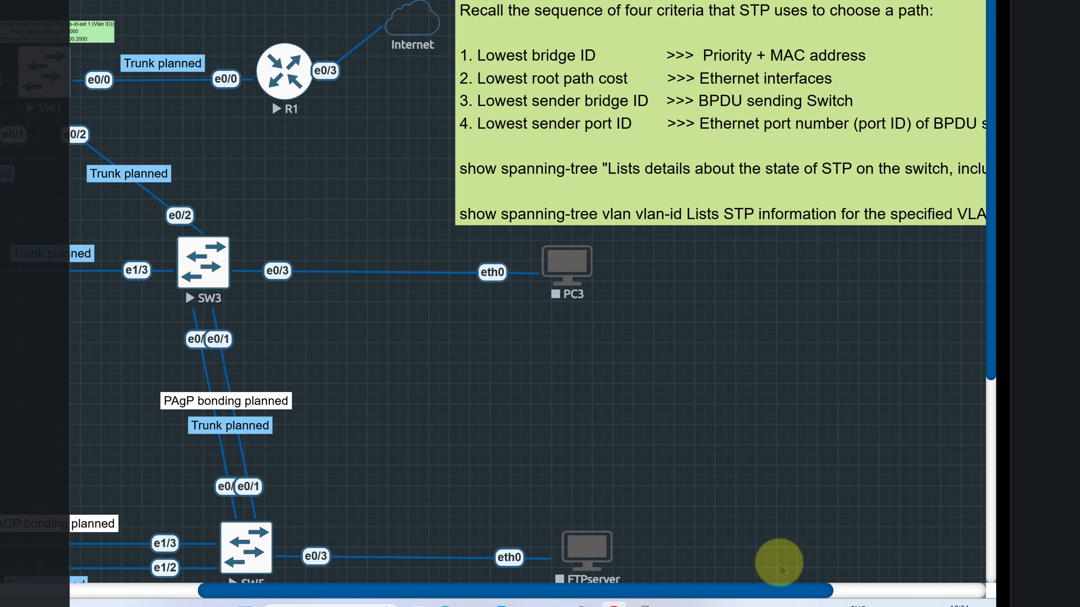
drag(755, 593, 537, 591)
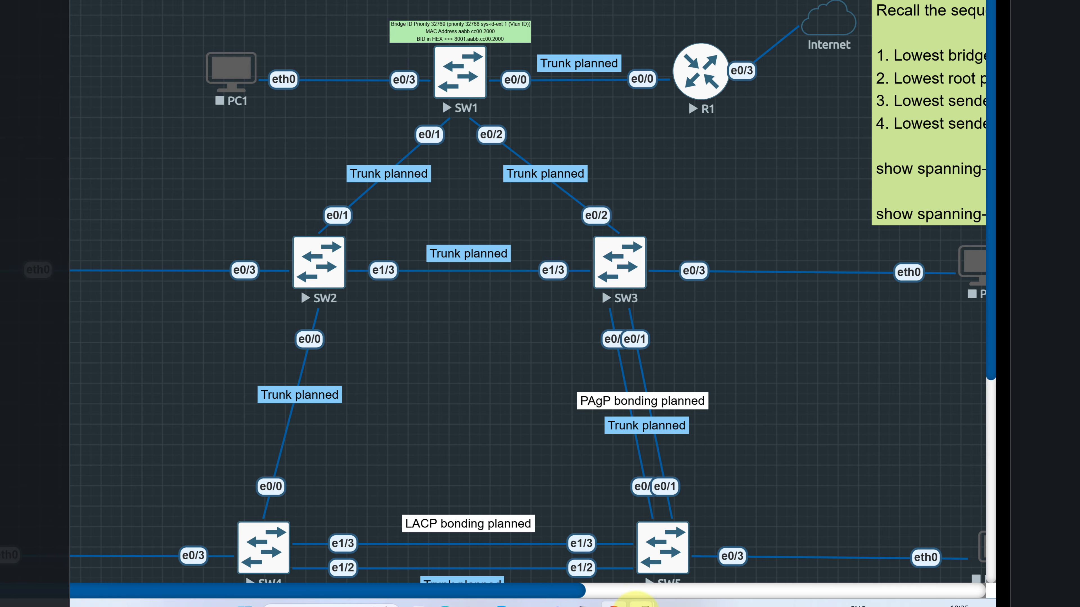
mouse_move(639, 603)
click(300, 538)
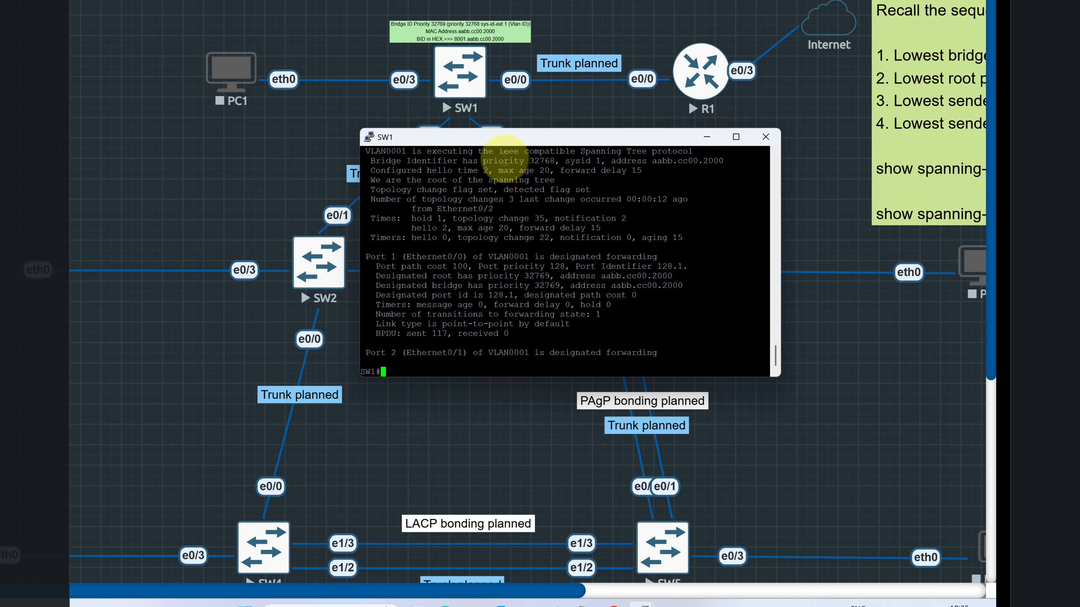
drag(515, 137, 589, 150)
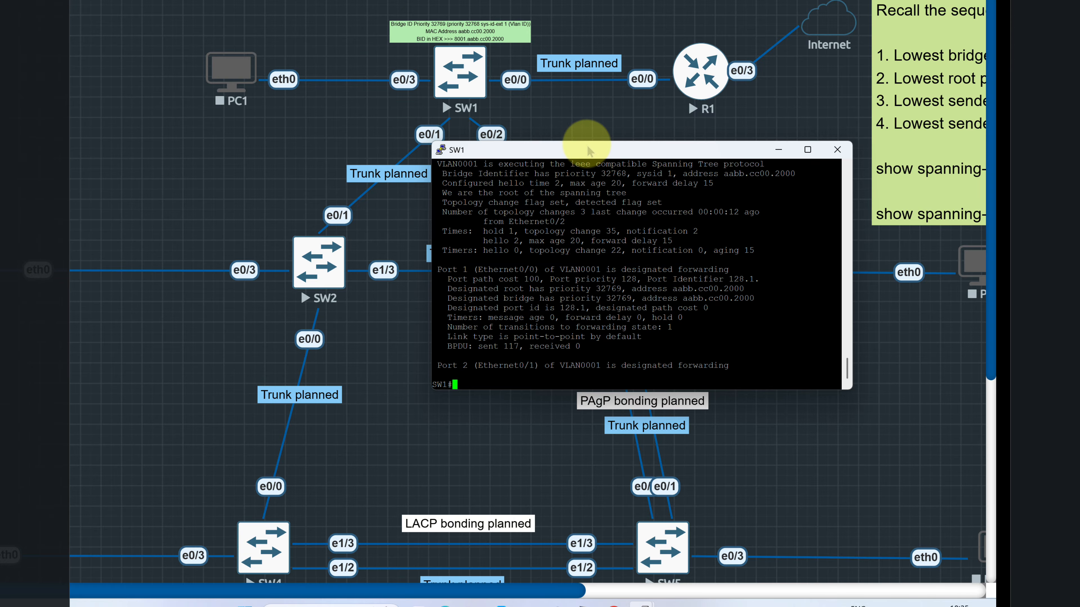
List the options of sh spanning-tree on SW1 and run the command without any option
text(sh sp)
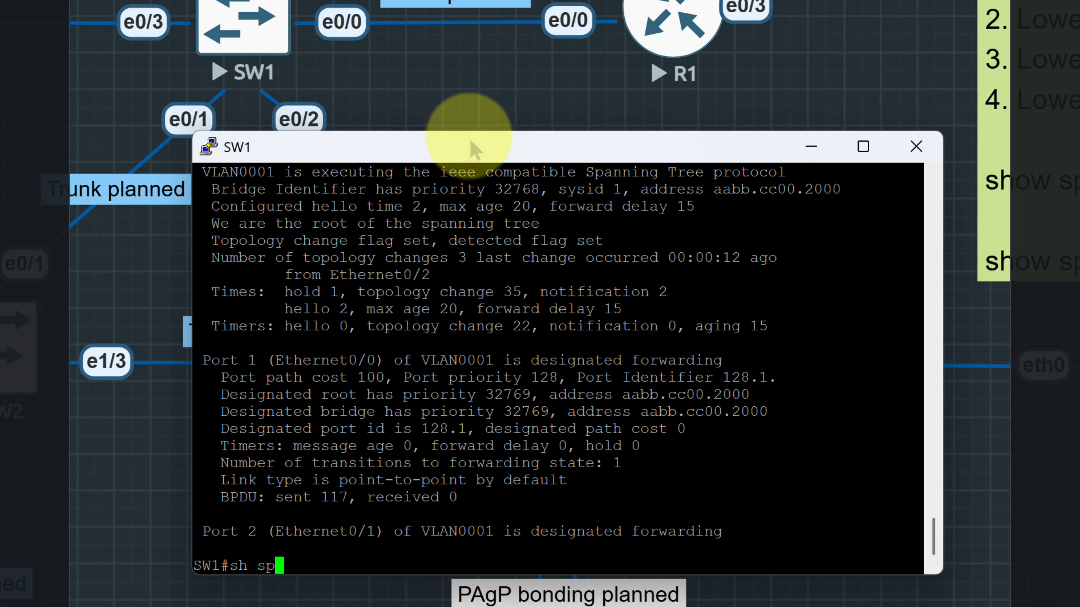
key(Tab)
text(?)
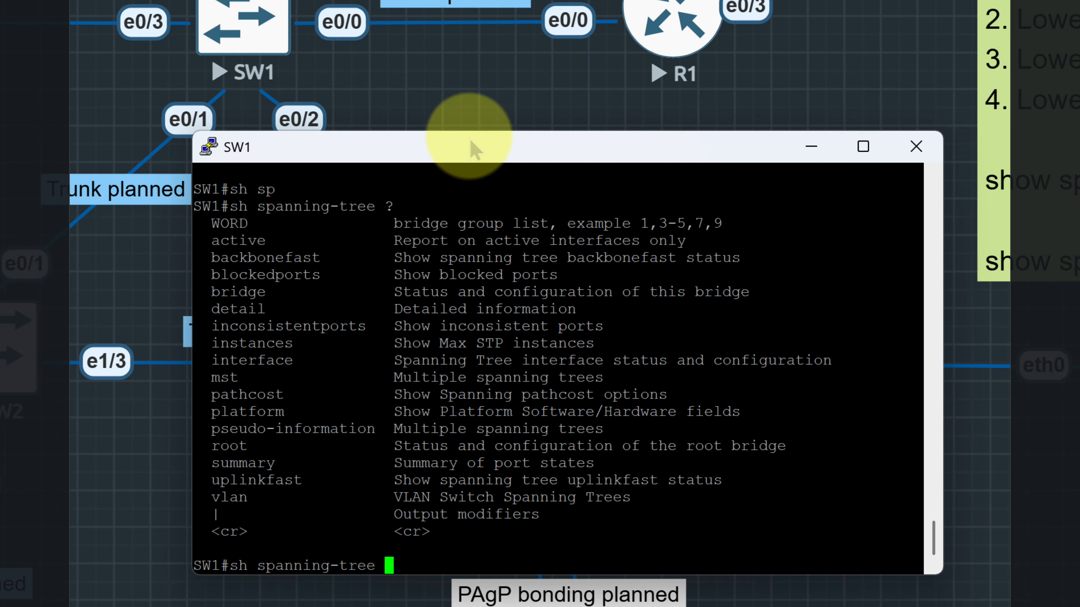
key(Return)
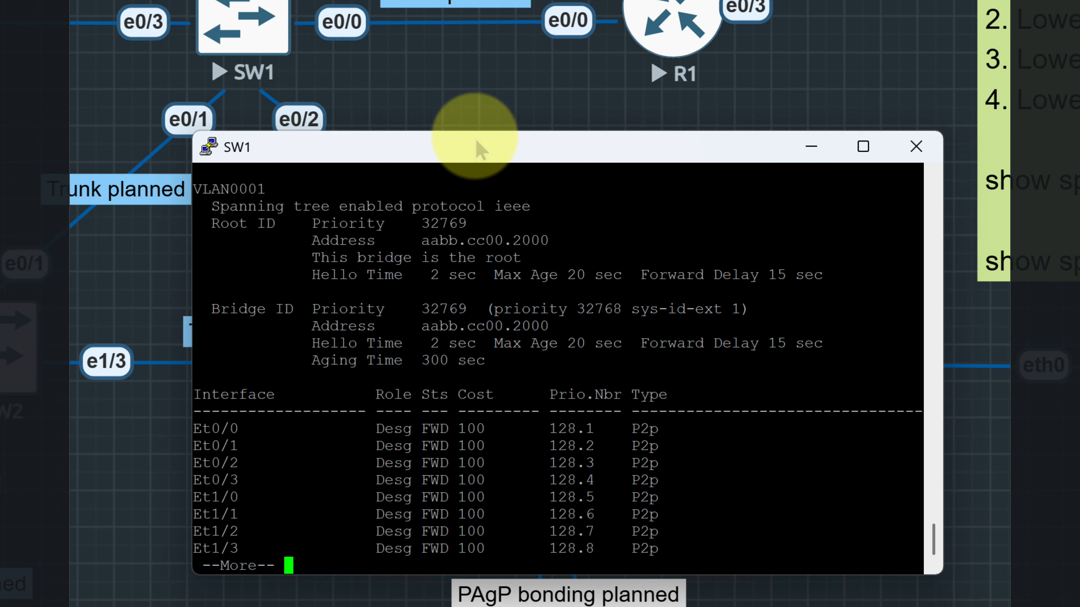
Make SW1's console window taller and page through the rest of the spanning-tree output
drag(556, 575, 557, 606)
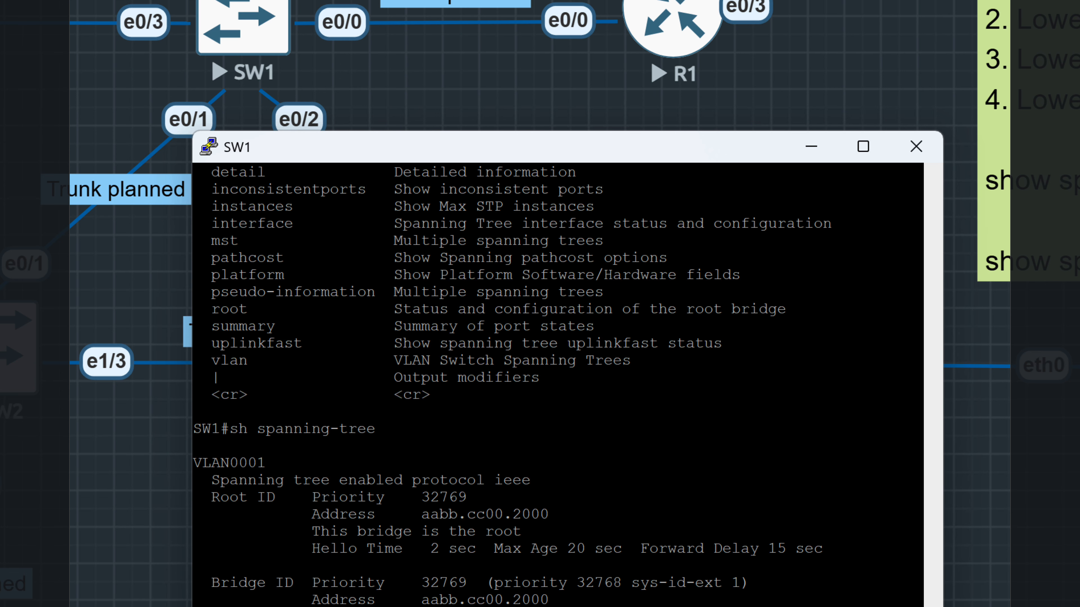
key(Return)
key(Return)
key(Return)
key(Return)
key(Return)
key(Return)
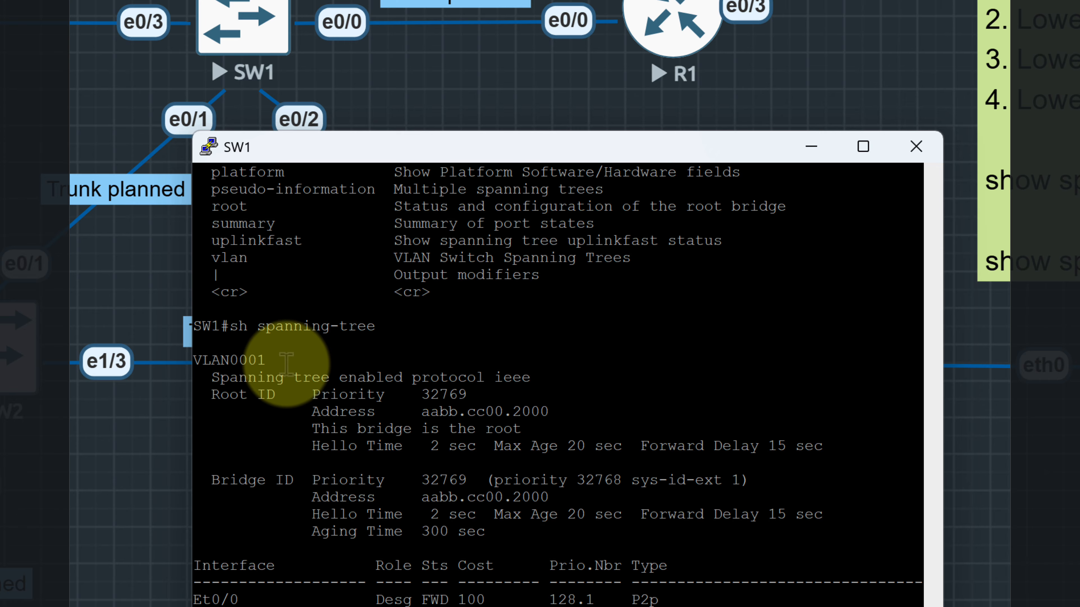
Highlight the VLAN0001 line and the Root ID priority value in SW1's spanning-tree output
drag(286, 363, 203, 361)
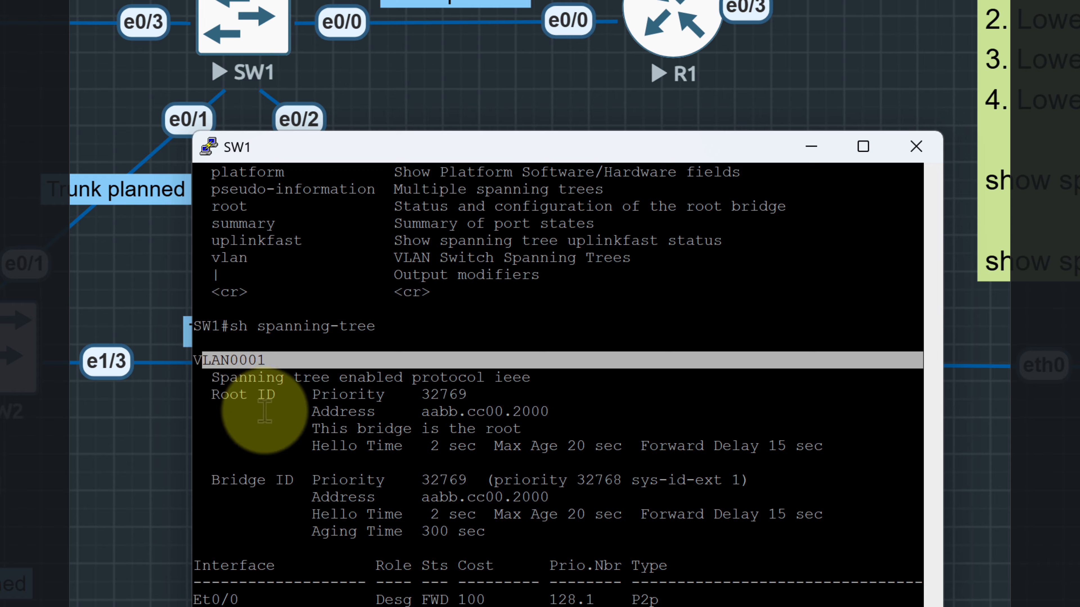
click(276, 421)
drag(472, 398, 406, 398)
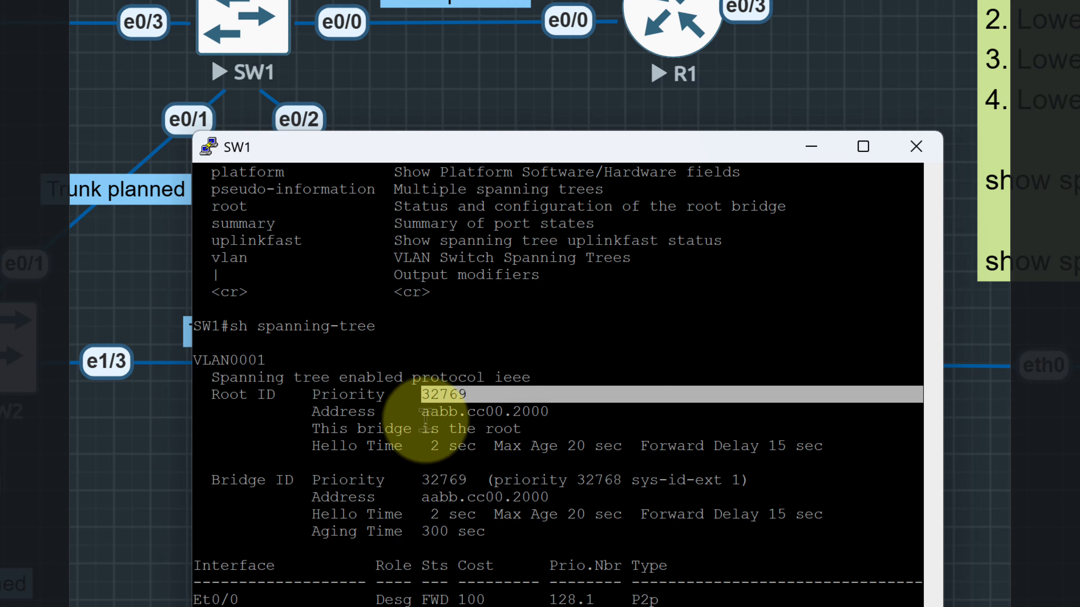
click(554, 415)
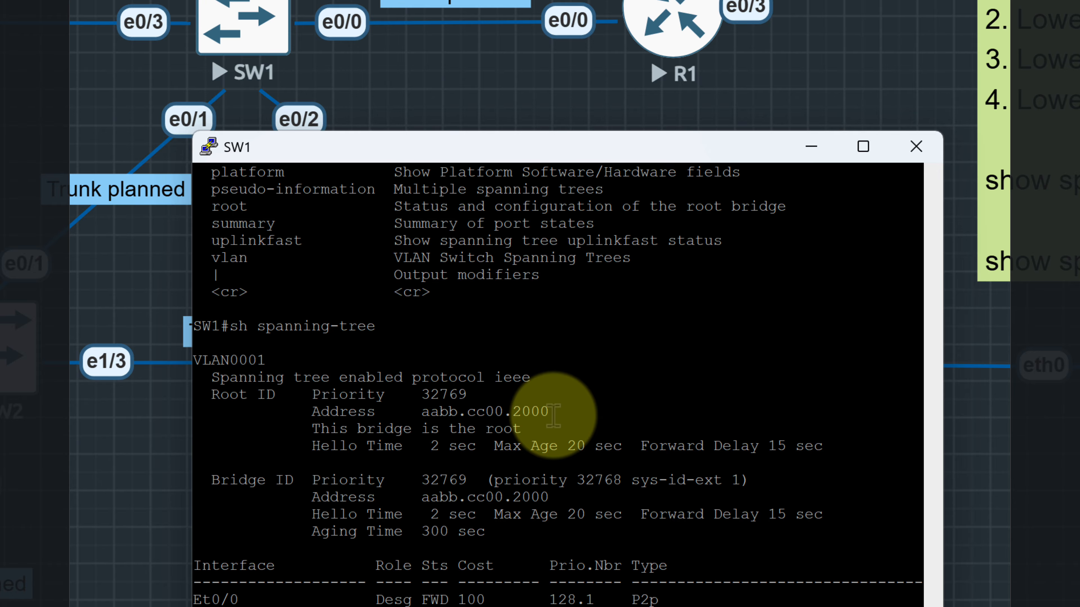
Highlight the Root ID address in SW1's spanning-tree output and run sh spanning-tree detail
drag(553, 415, 420, 415)
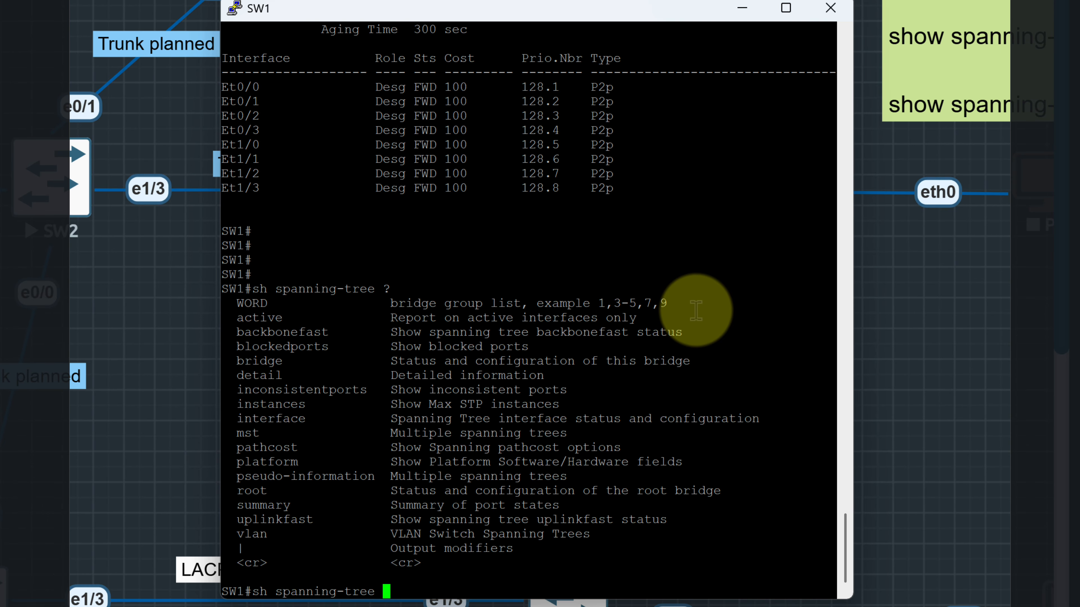
text(de)
key(Tab)
key(Return)
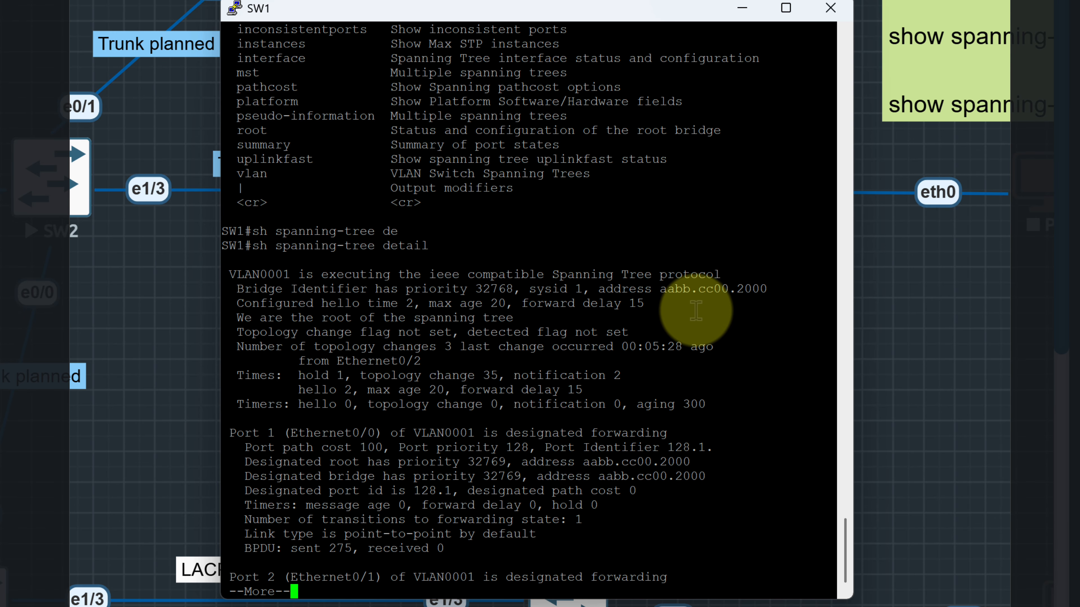
Page through SW1's detailed spanning-tree output for the first ports and quit the listing
key(Return)
key(Return)
key(Return)
key(Return)
key(Return)
key(Return)
key(Return)
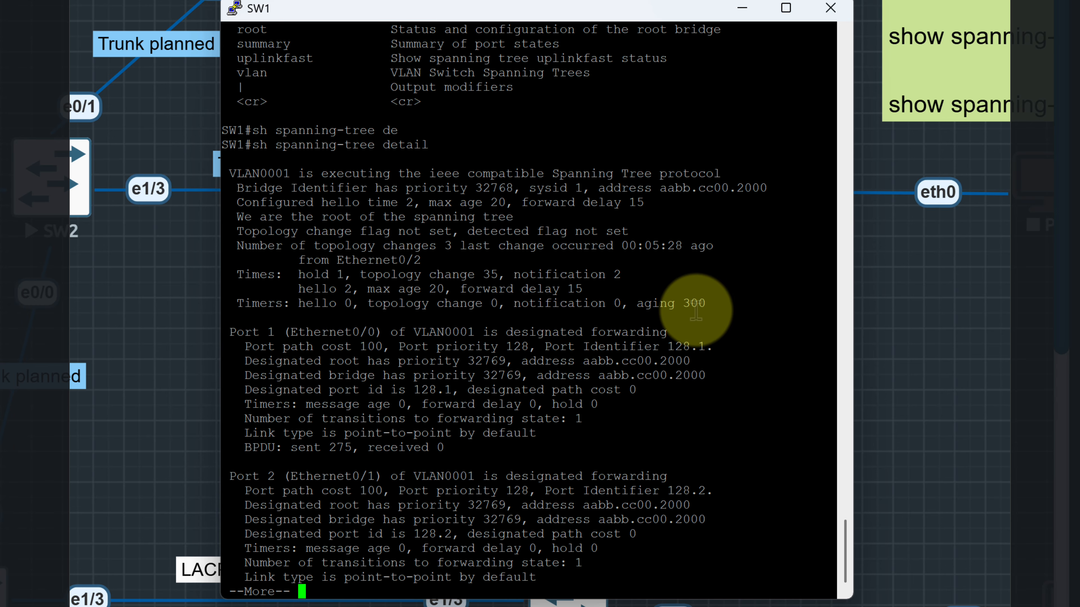
key(Return)
key(Return)
key(Return)
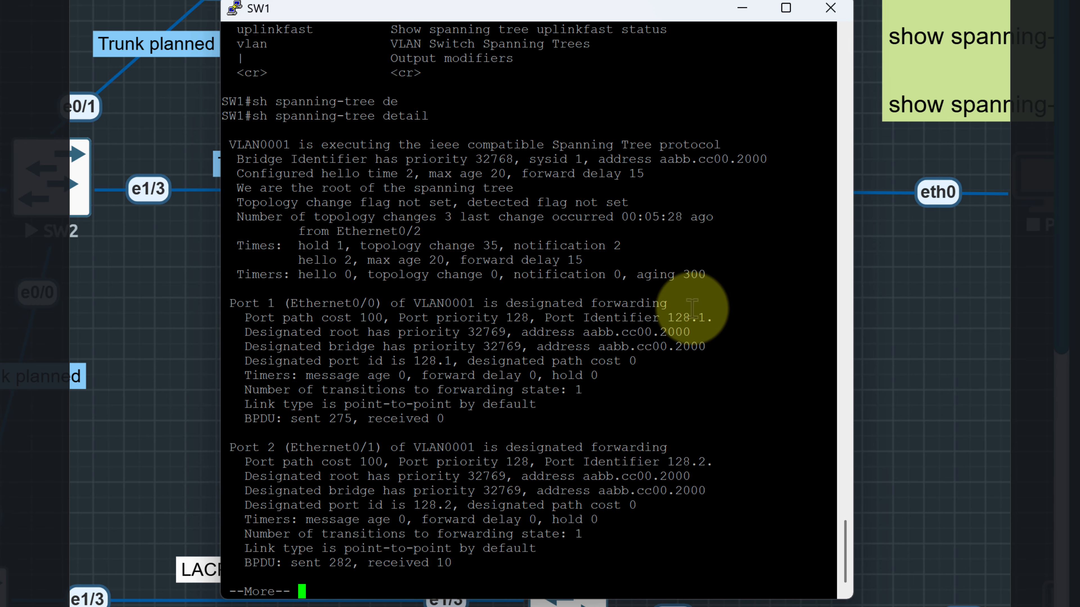
key(q)
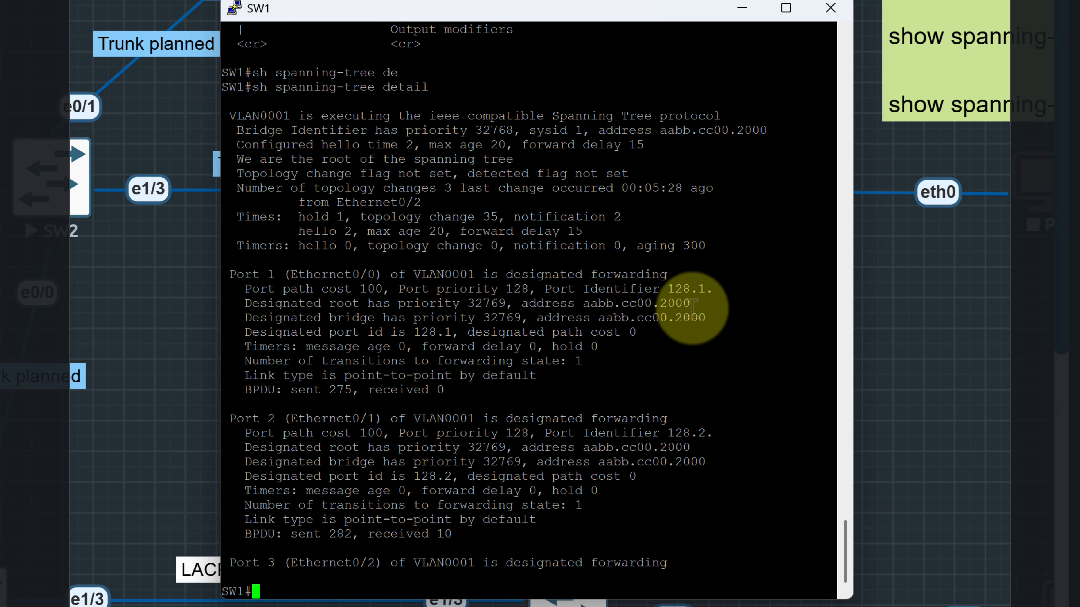
Recall the last command on SW1, remove the detail keyword and list the options of sh spanning-tree
key(Up)
key(BackSpace)
key(BackSpace)
key(BackSpace)
key(BackSpace)
key(BackSpace)
key(BackSpace)
key(BackSpace)
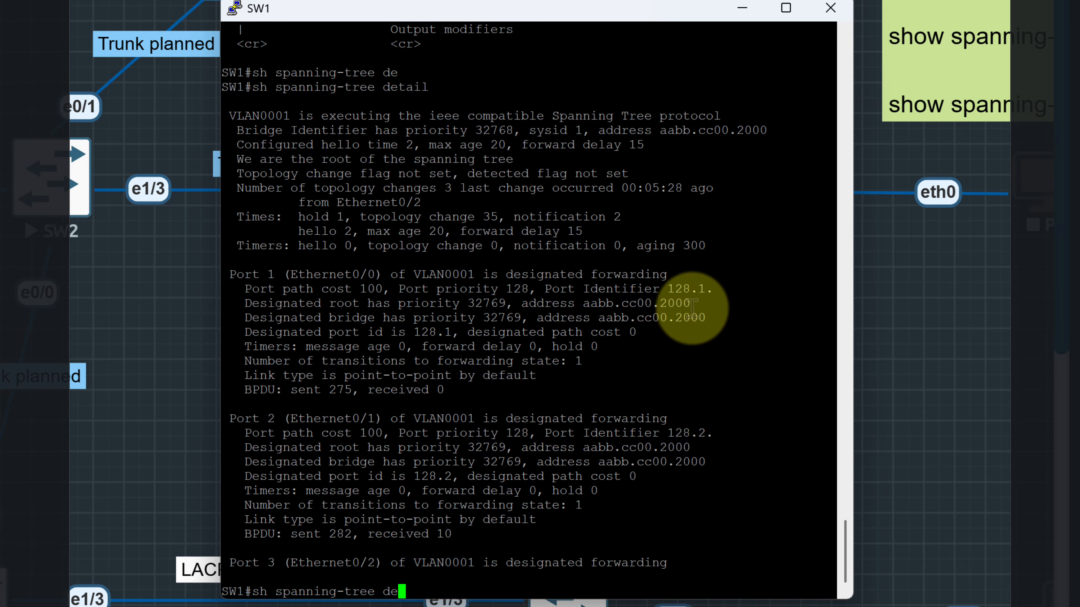
text(?)
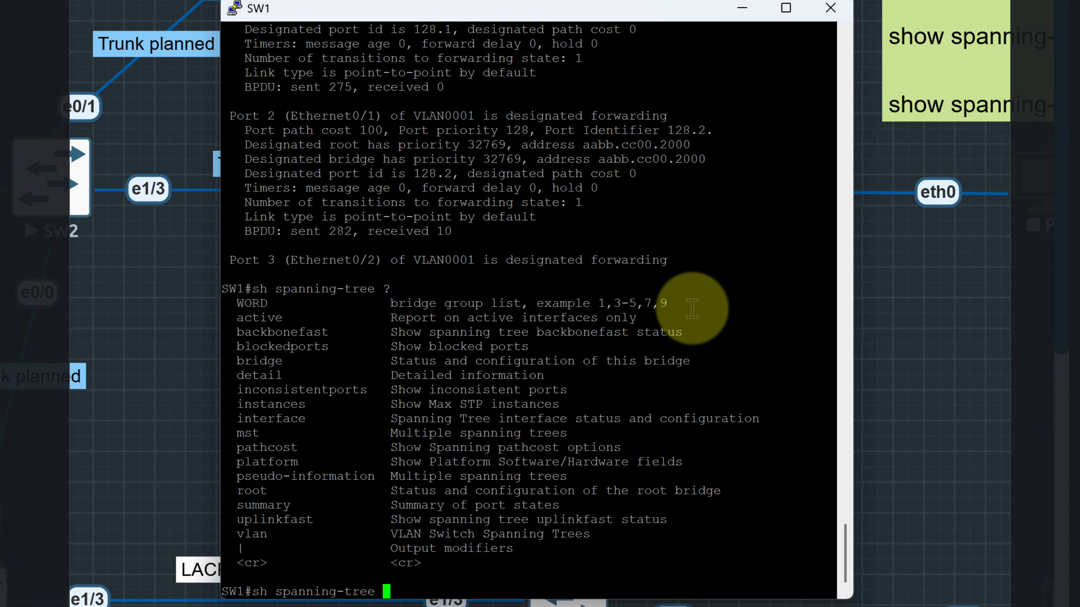
List the options of sh spanning-tree bridge on SW1 and run the command with id
key(Tab)
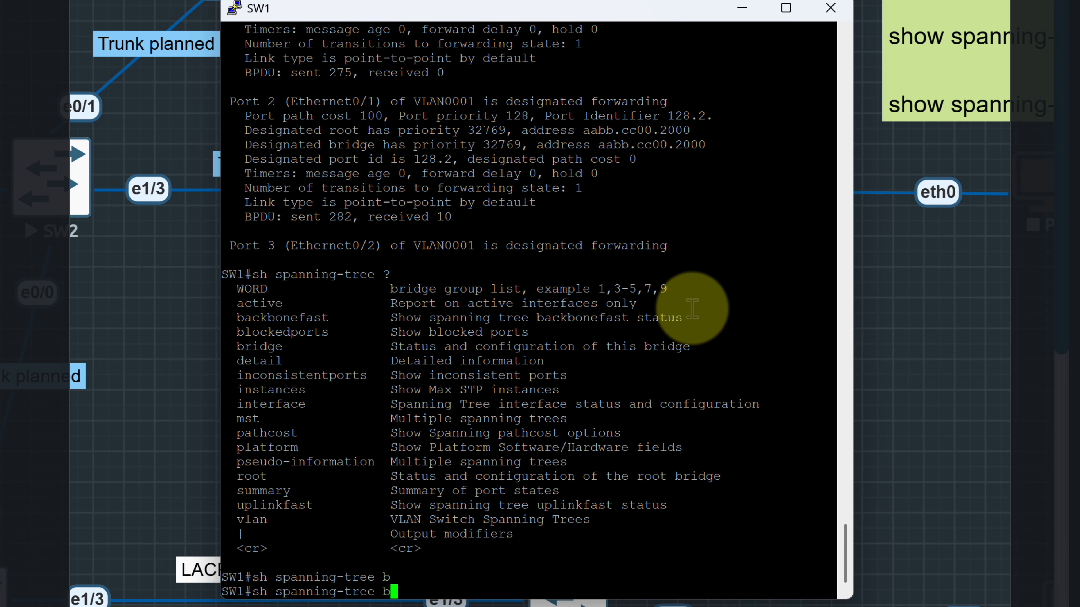
text(r)
key(Tab)
text(?i)
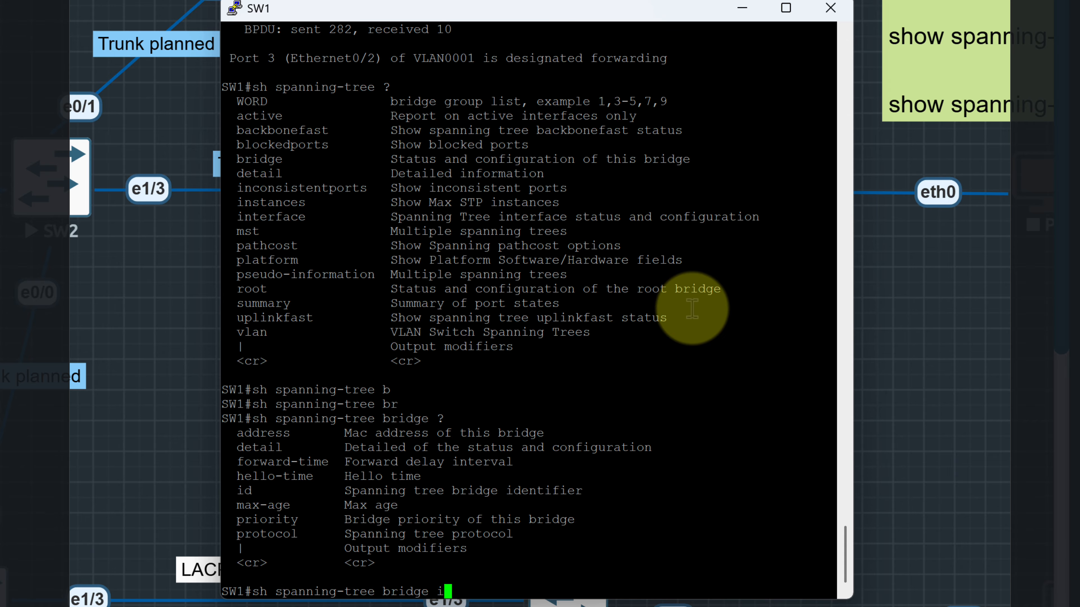
text(d)
key(Return)
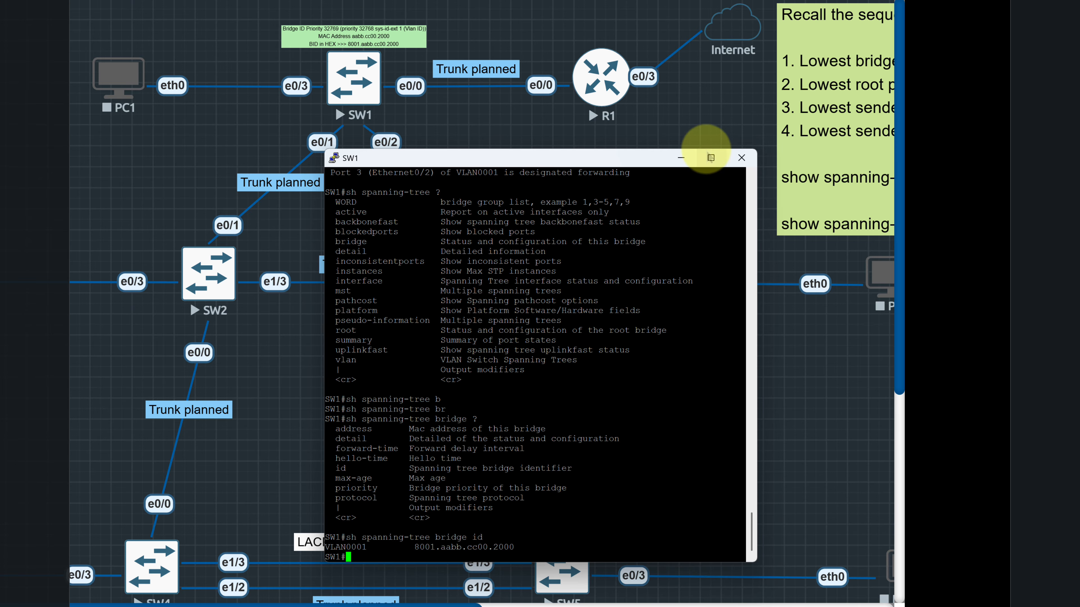
Minimize SW1's console, duplicate SW1's green bridge ID label and place the copy beside SW2, above its e0/3 link
click(681, 159)
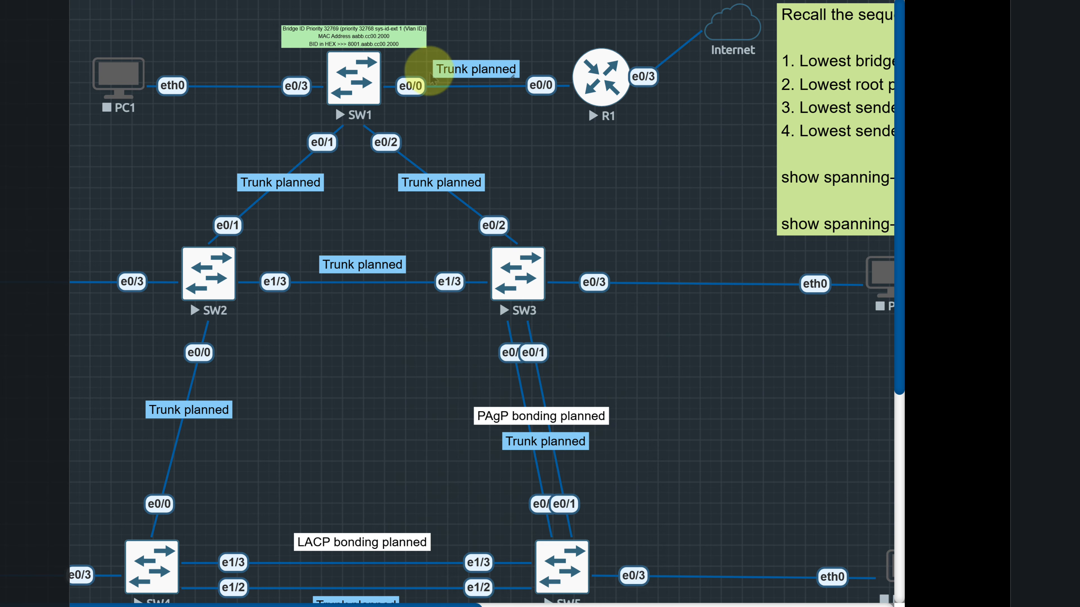
right_click(387, 39)
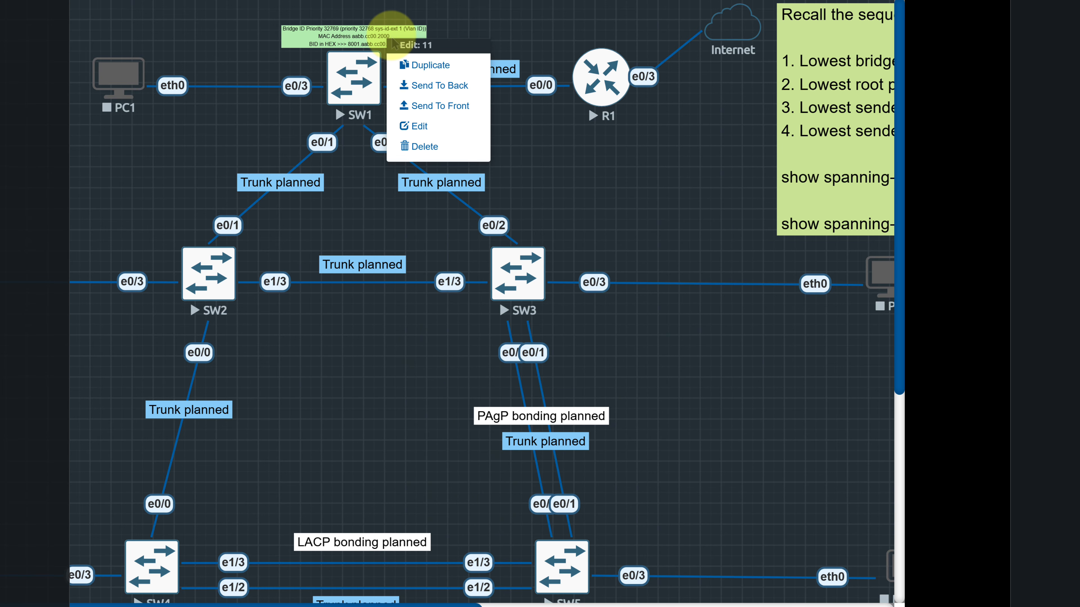
click(429, 65)
drag(418, 121, 101, 264)
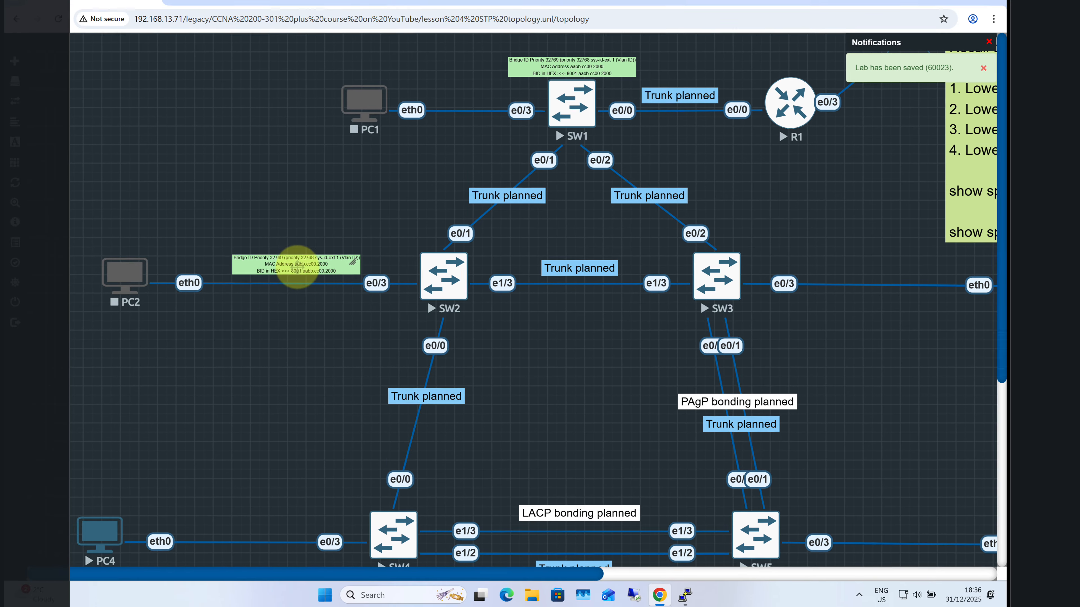
drag(296, 266, 354, 263)
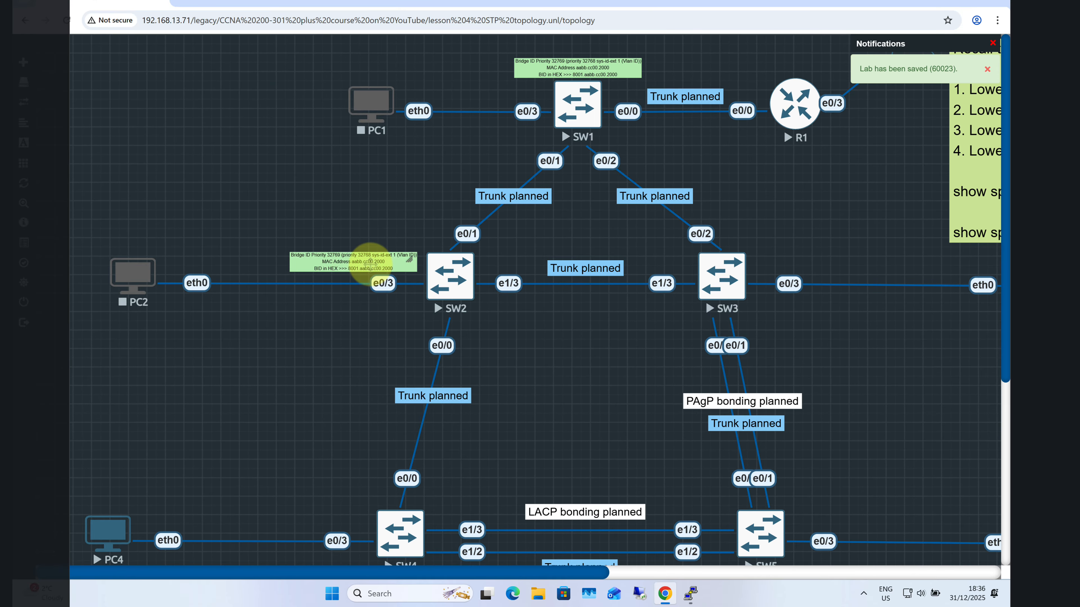
Duplicate SW2's bridge ID label and place the copy beside SW3, above its e0/3 link
right_click(368, 265)
click(434, 294)
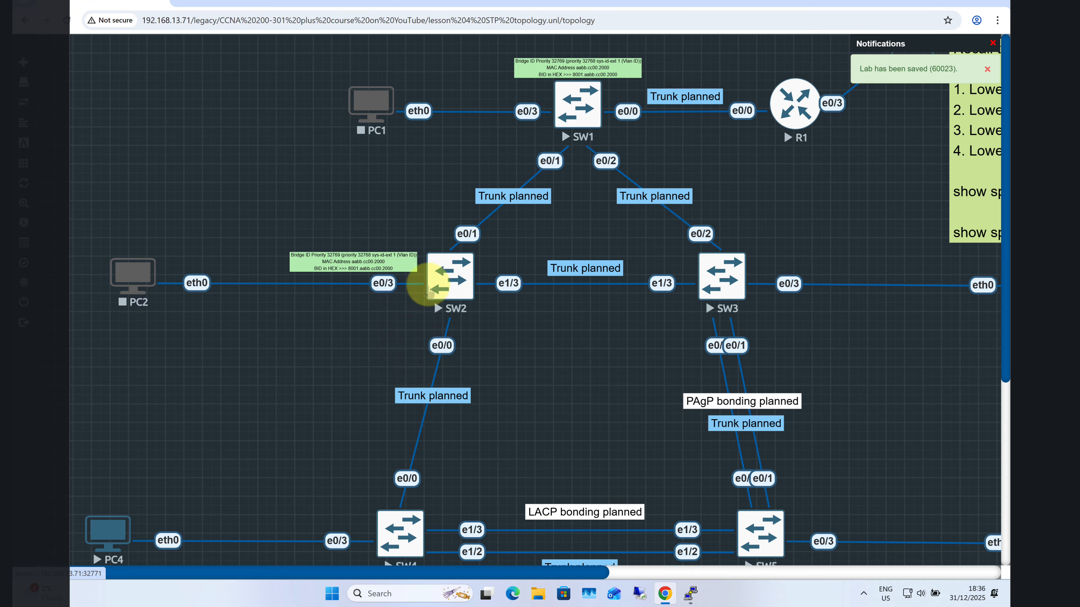
drag(381, 320, 811, 258)
Duplicate SW3's bridge ID label and place the copy beside SW5, above its e0/3 link
right_click(809, 261)
click(836, 286)
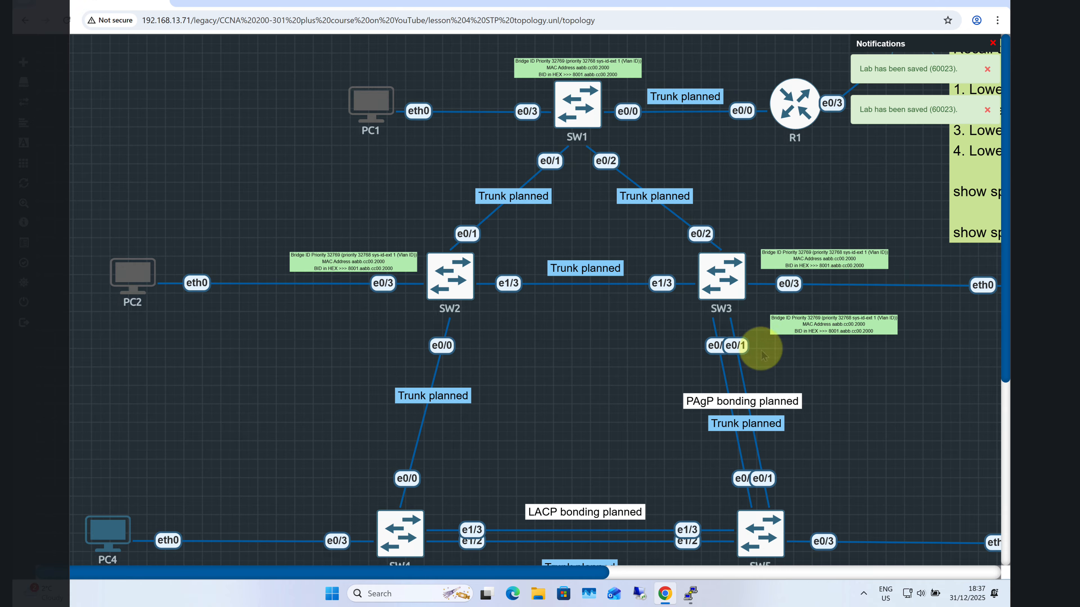
drag(838, 323, 861, 518)
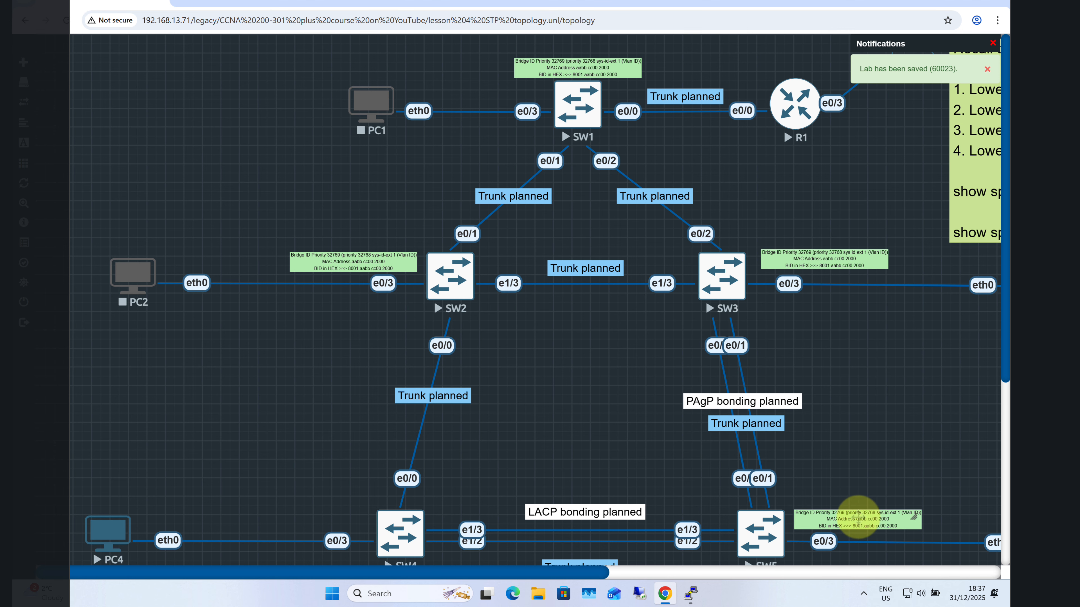
Duplicate SW5's bridge ID label and place the copy beside SW4, above its e0/3 link
right_click(859, 517)
click(863, 494)
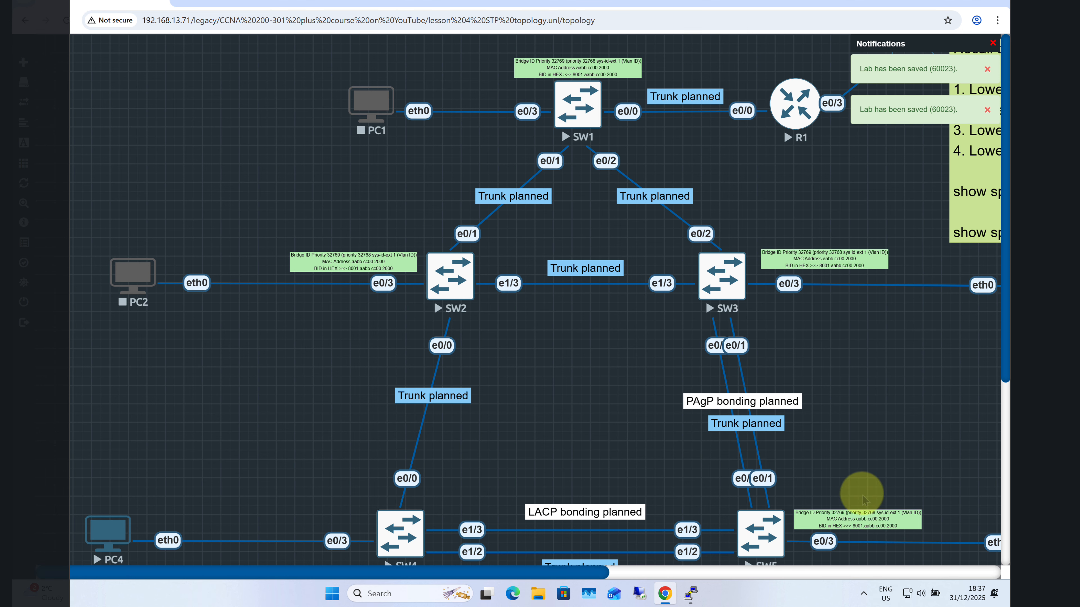
drag(587, 572, 663, 572)
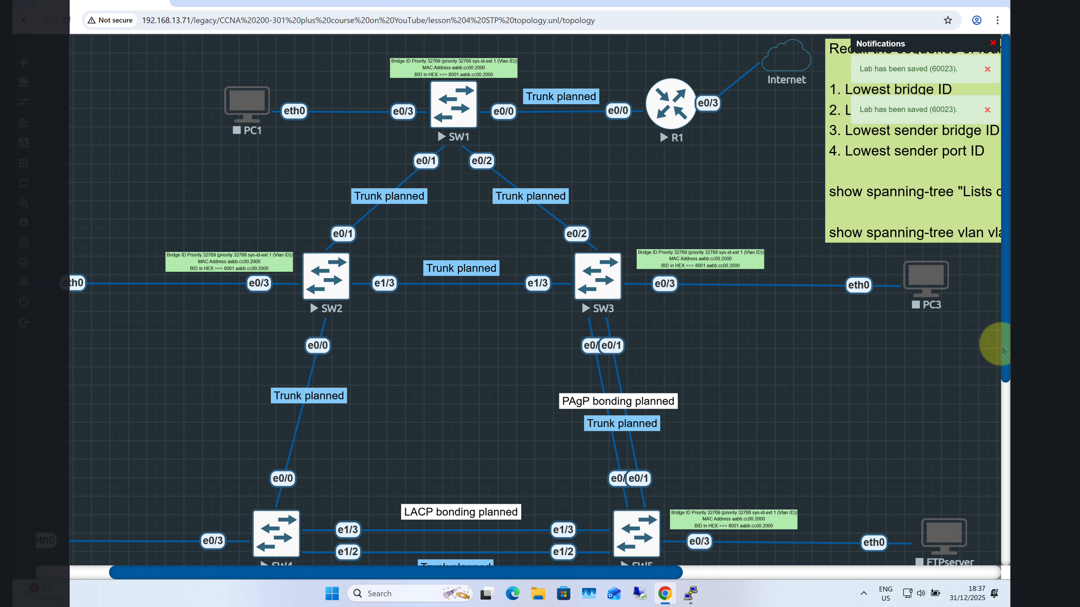
drag(1002, 351, 1003, 415)
drag(747, 468, 183, 413)
drag(1000, 256, 1000, 173)
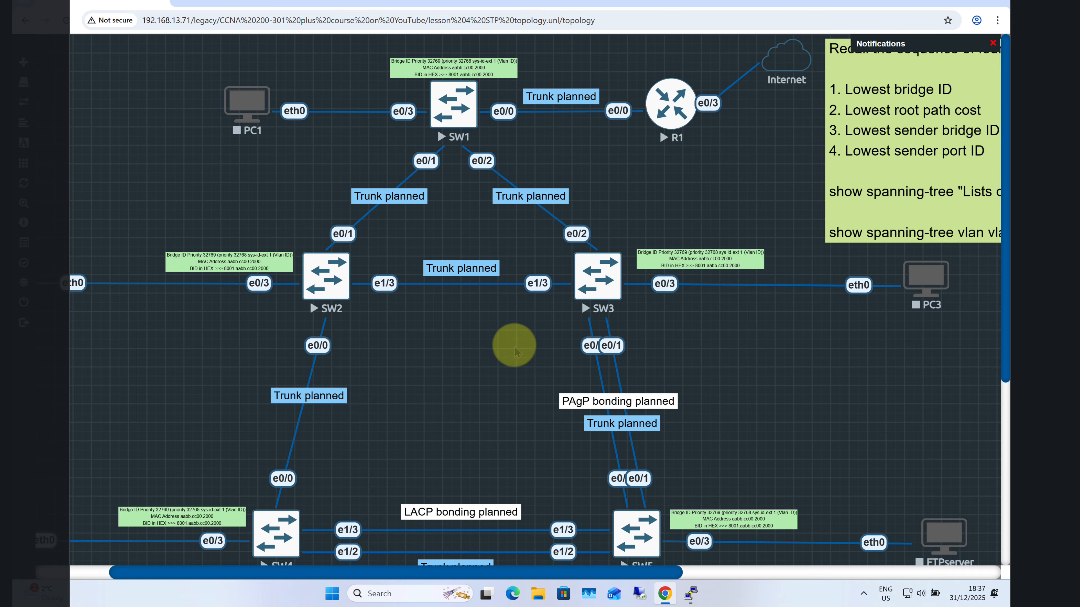
Enlarge the topology view slightly and bring SW2's console in front of it, between SW2 and SW3
mouse_move(68, 202)
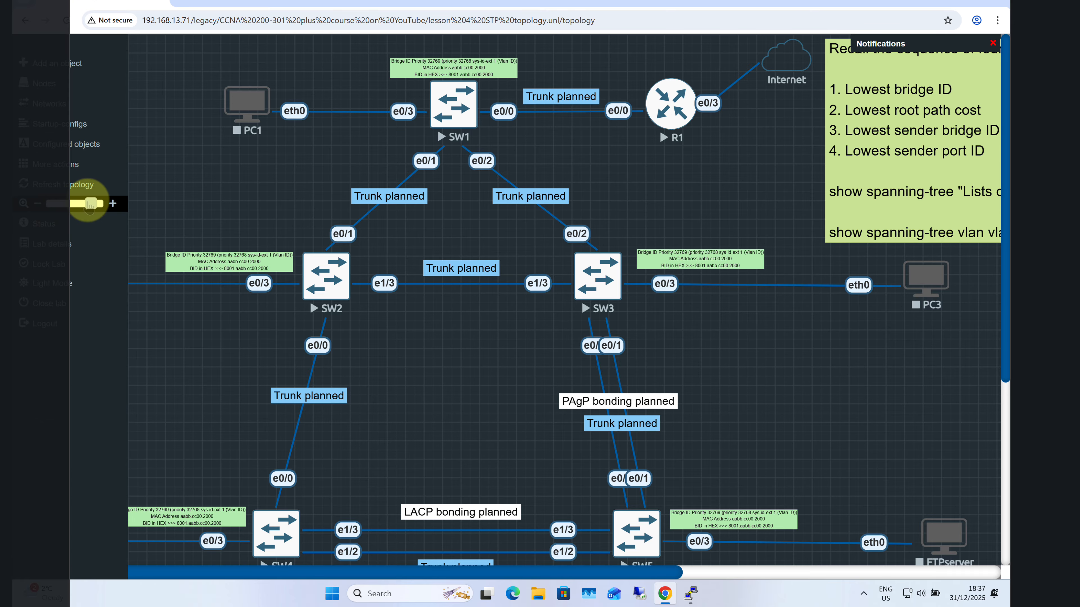
drag(90, 204, 97, 204)
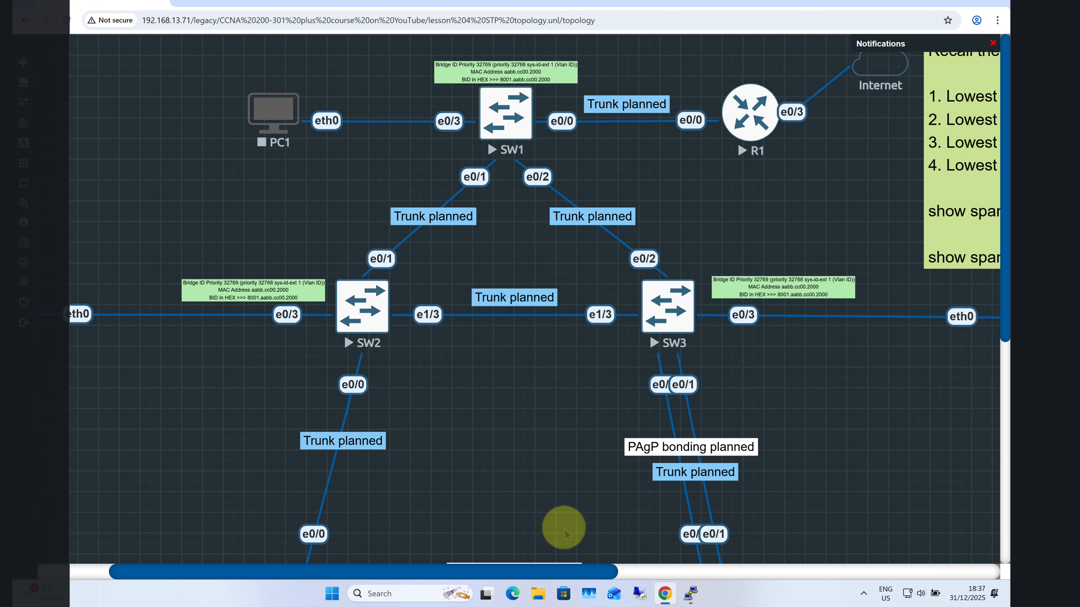
mouse_move(691, 593)
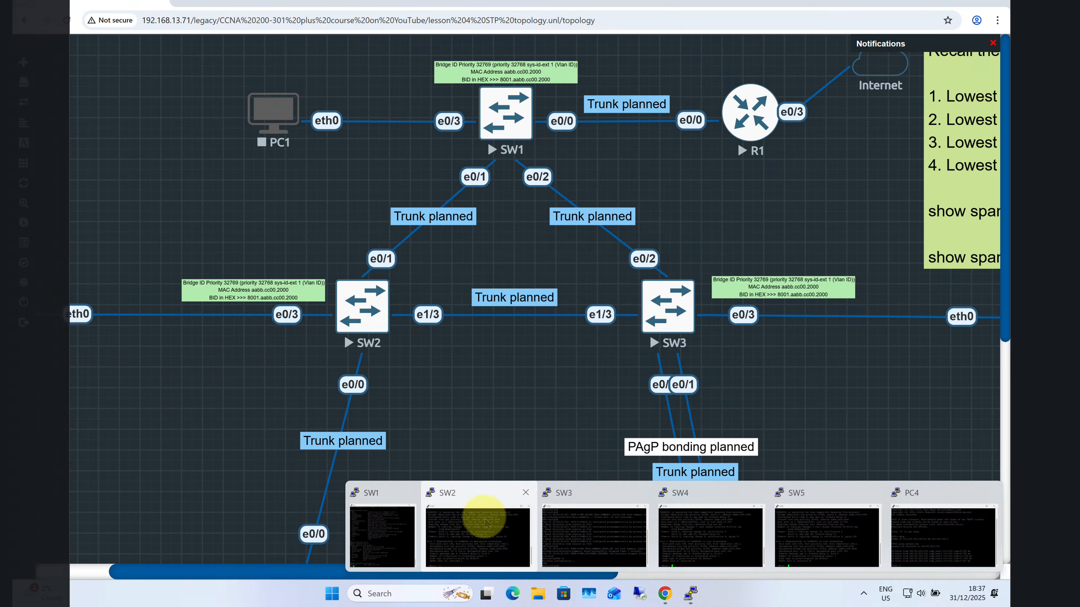
click(473, 515)
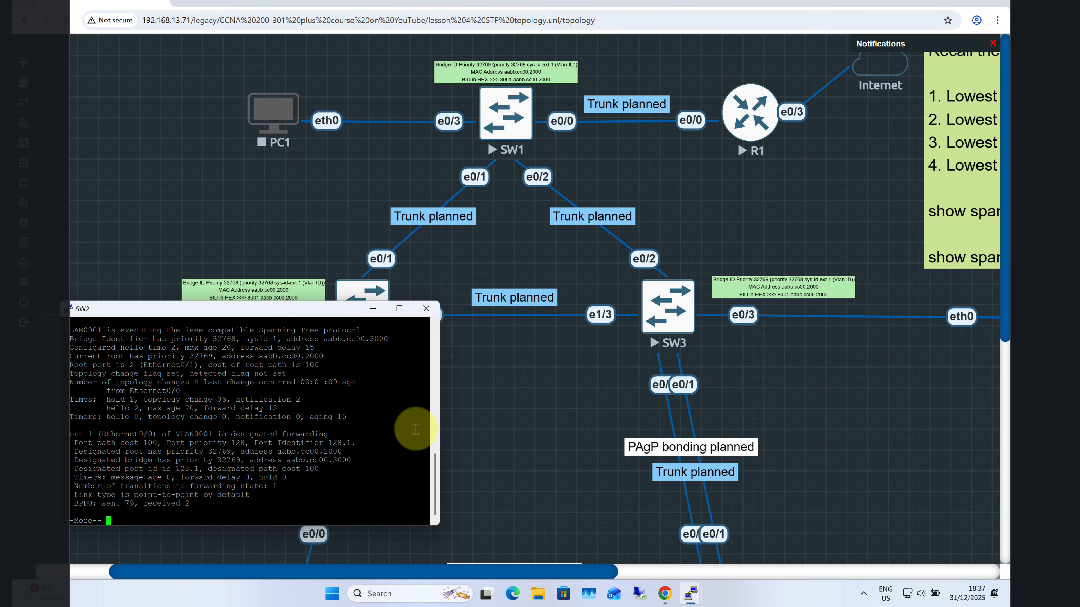
drag(313, 314, 588, 221)
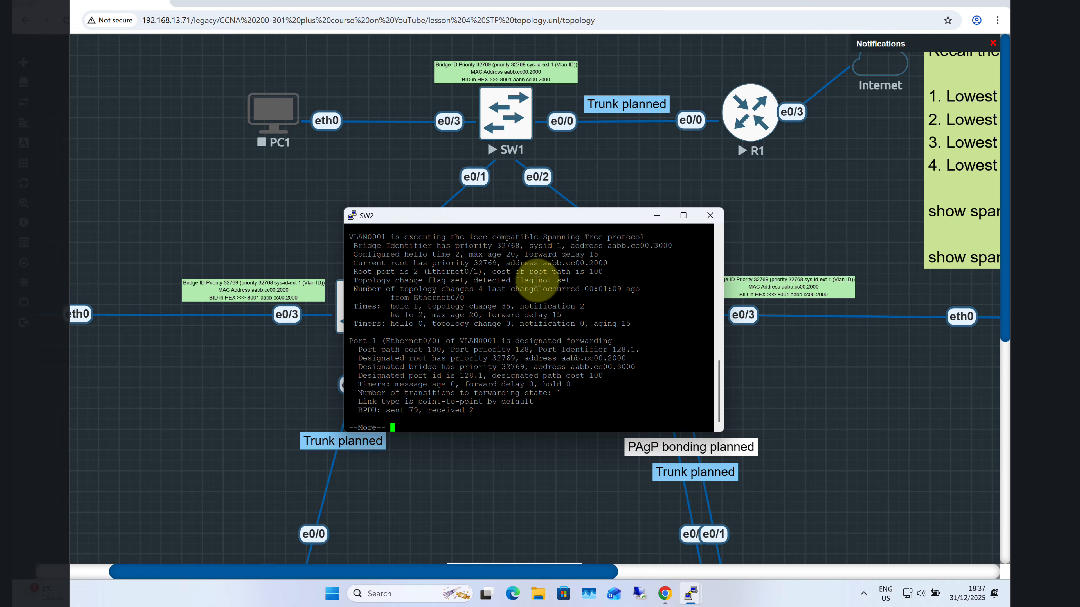
Quit the paged output on SW2, run sh spanning-tree bridge id and highlight the returned bridge ID
key(Return)
key(Return)
key(Return)
key(Return)
key(Return)
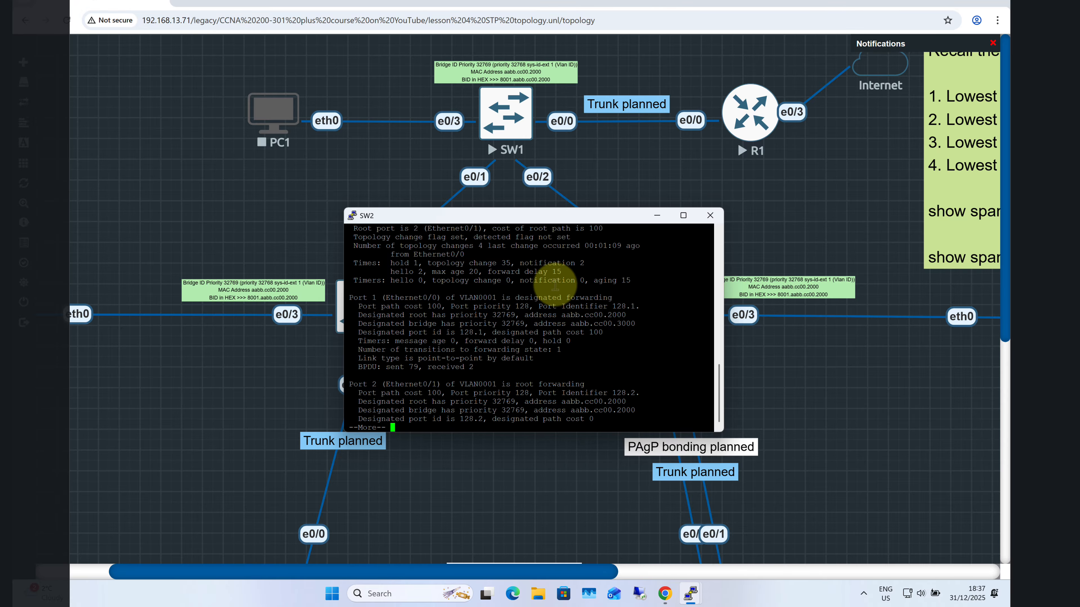
text(qsh )
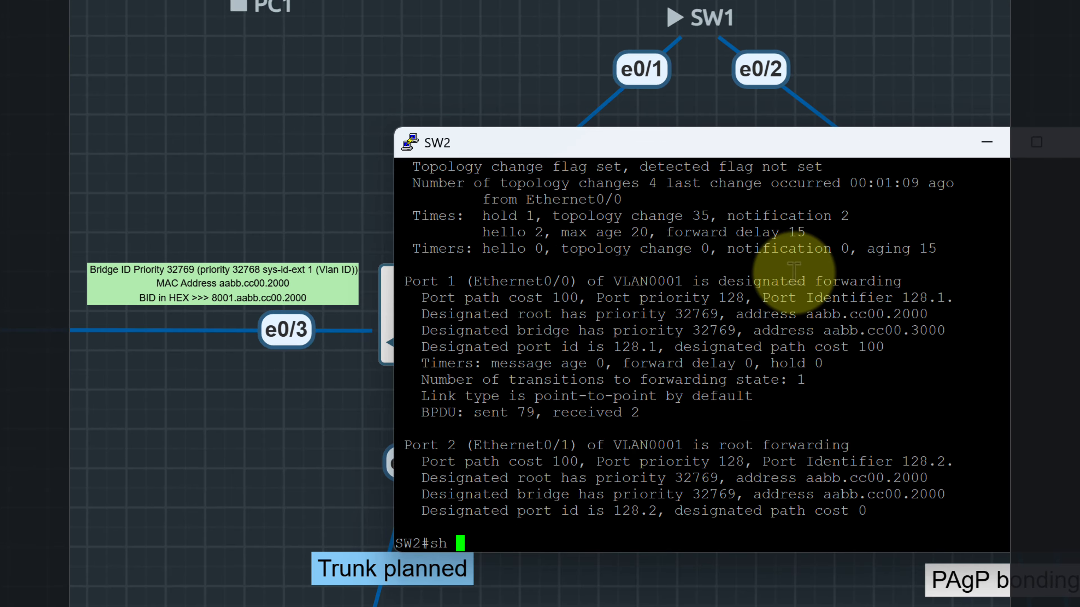
text(sp)
key(Tab)
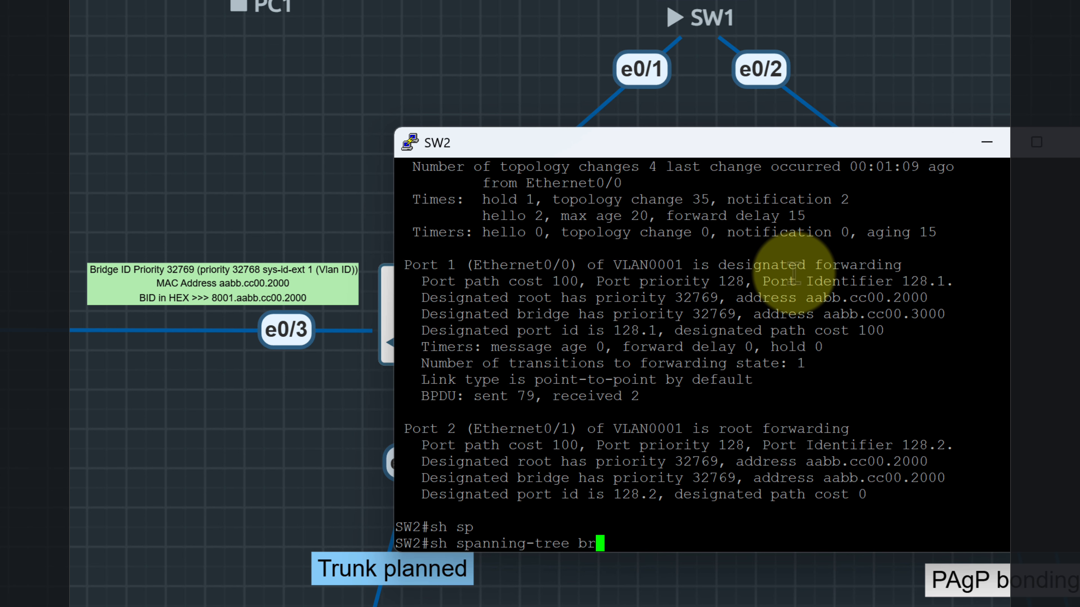
text(br)
key(Tab)
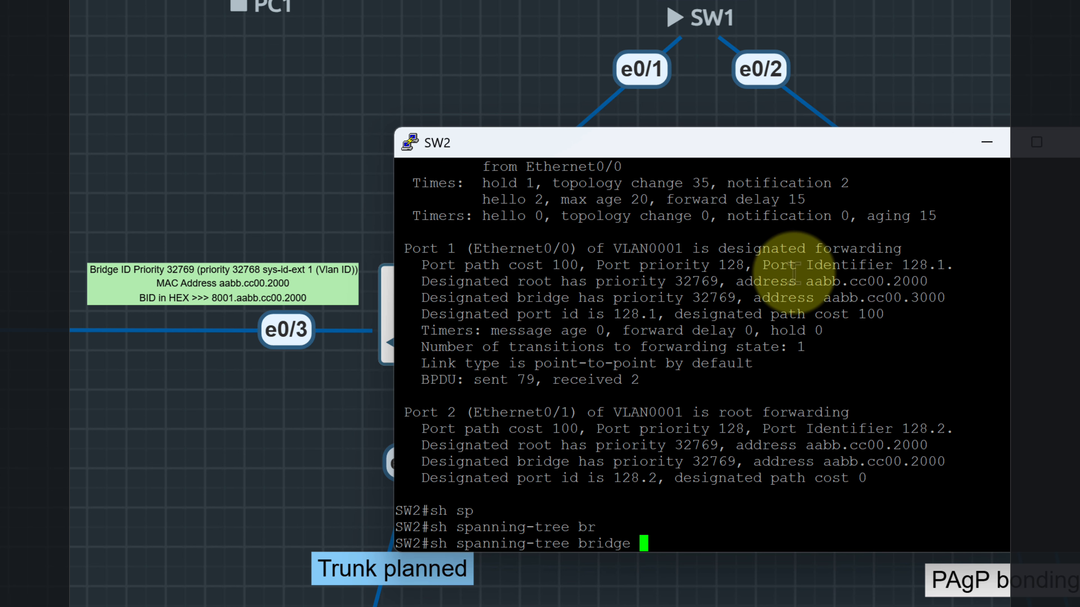
key(Return)
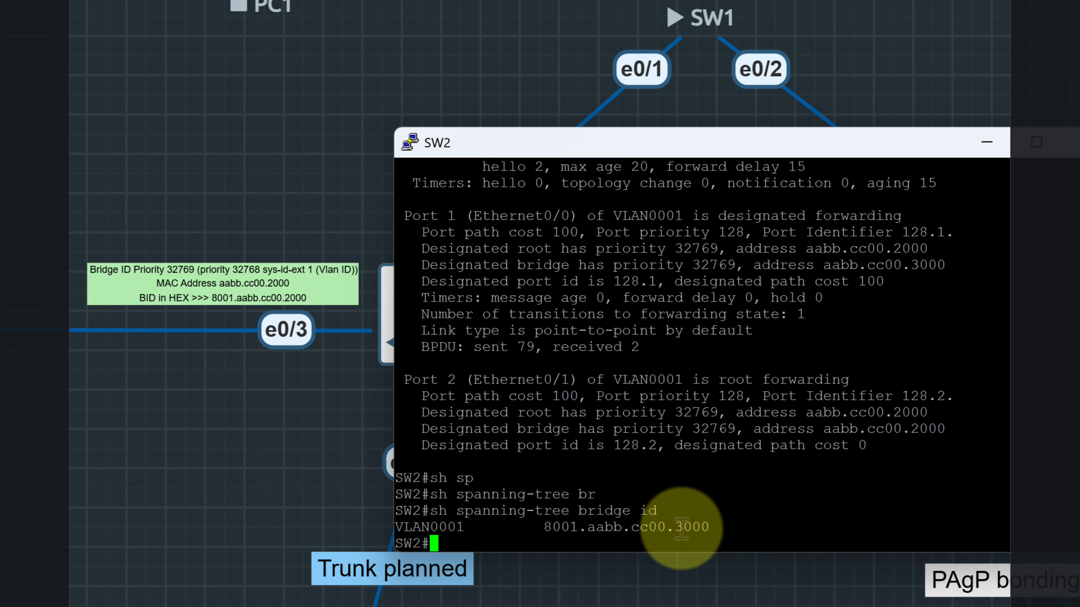
mouse_move(714, 527)
mouse_down()
mouse_move(535, 528)
mouse_move(702, 527)
mouse_up()
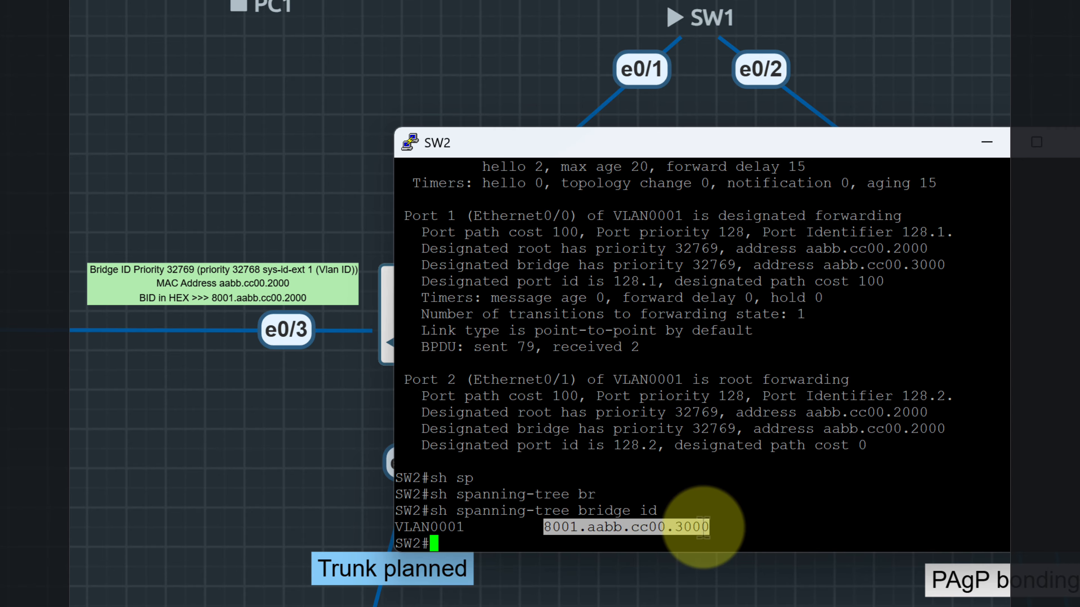
right_click(649, 528)
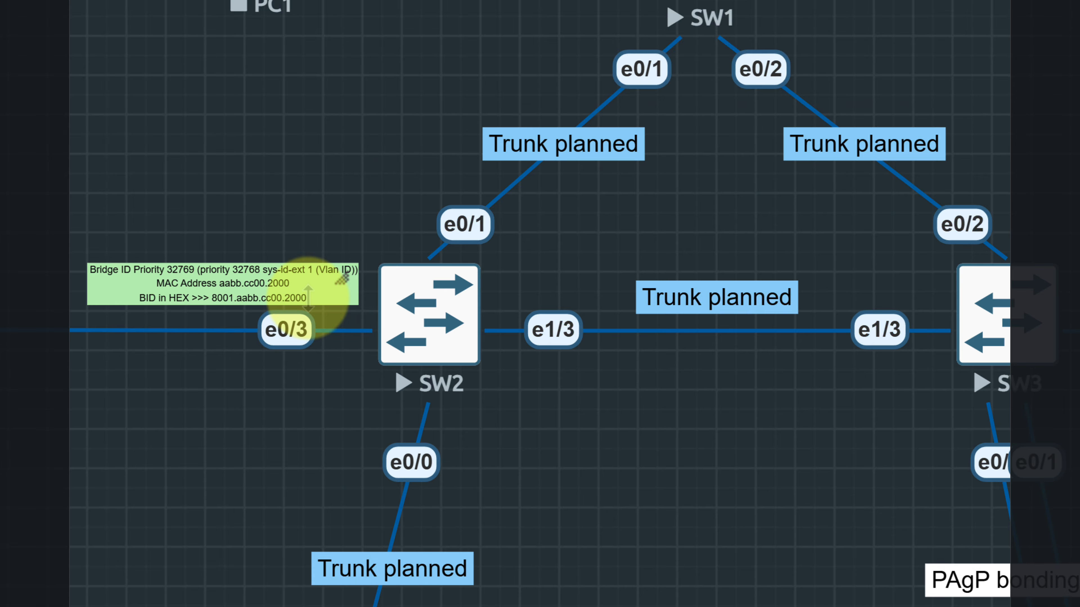
Change the BID in HEX on SW2's green label to 8001.aabb.cc00.3000
click(338, 313)
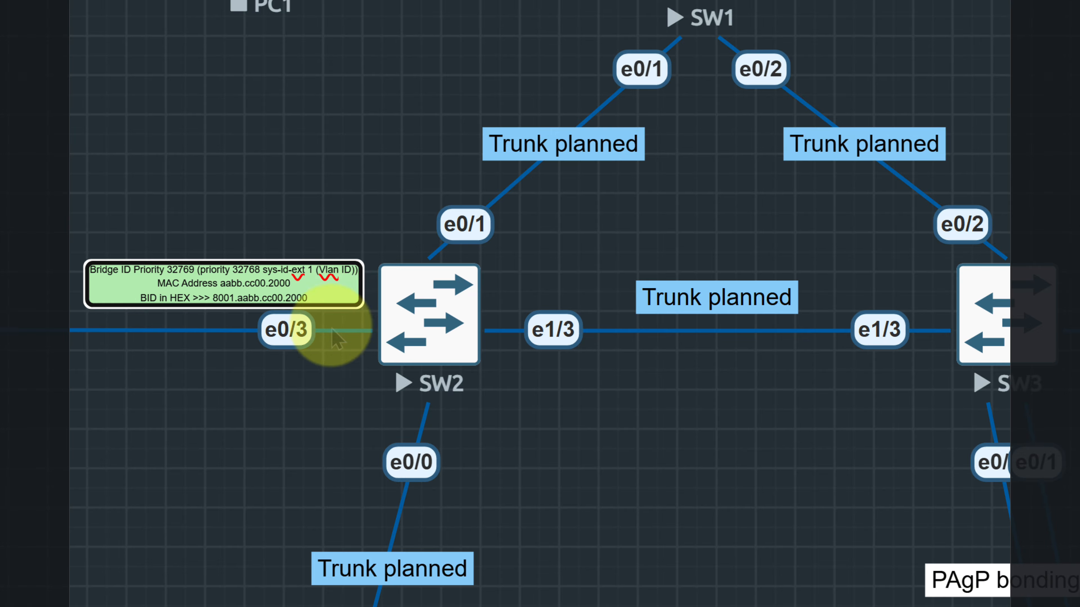
click(332, 337)
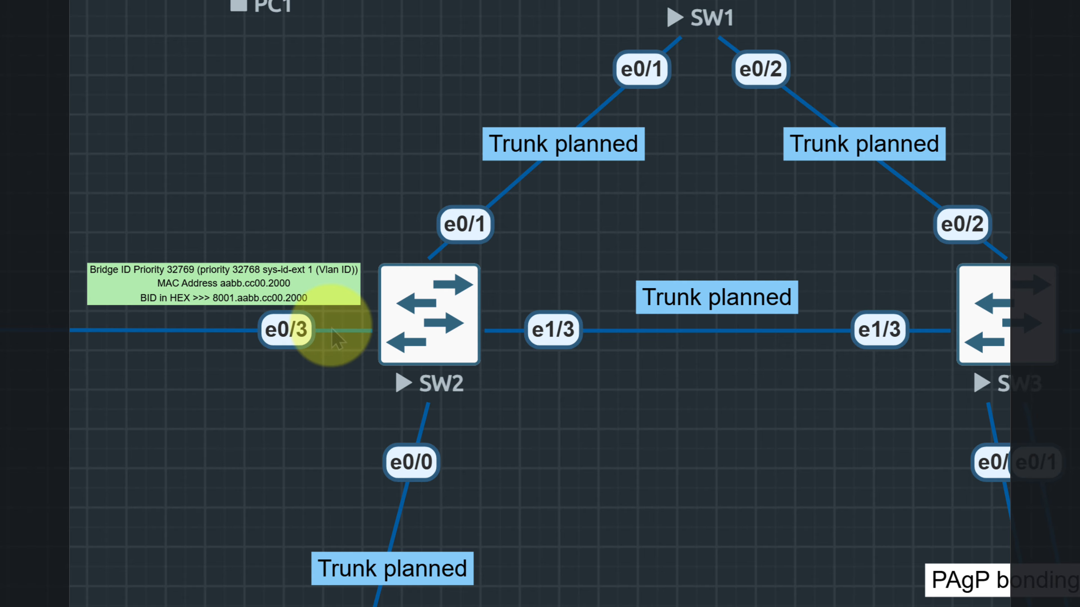
click(284, 282)
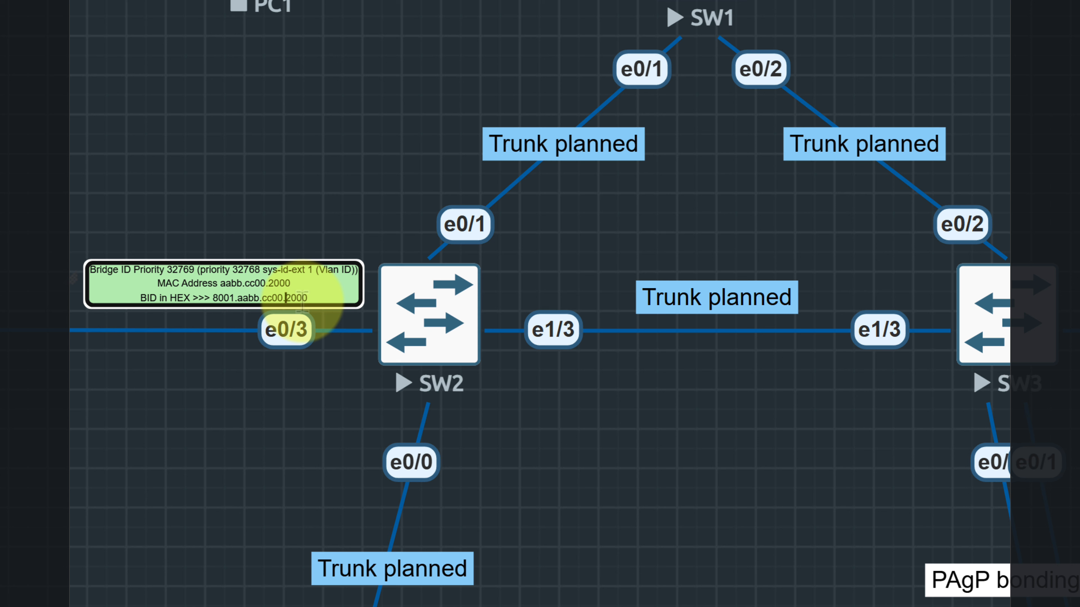
key(BackSpace)
text(3)
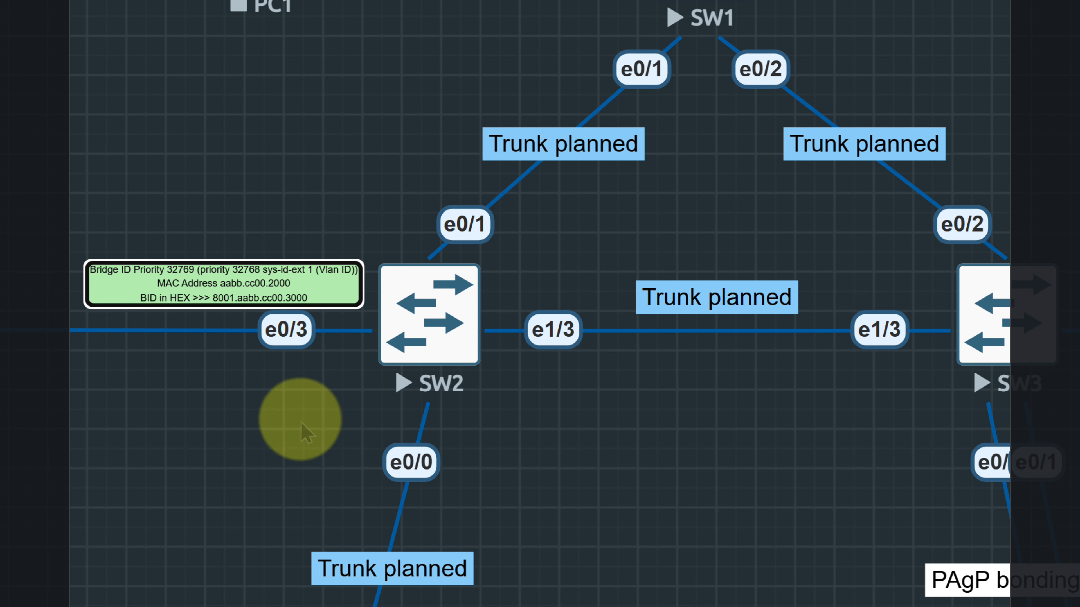
Set the MAC Address on SW2's green label to aabb.cc00.3000 and finish editing the label
click(302, 430)
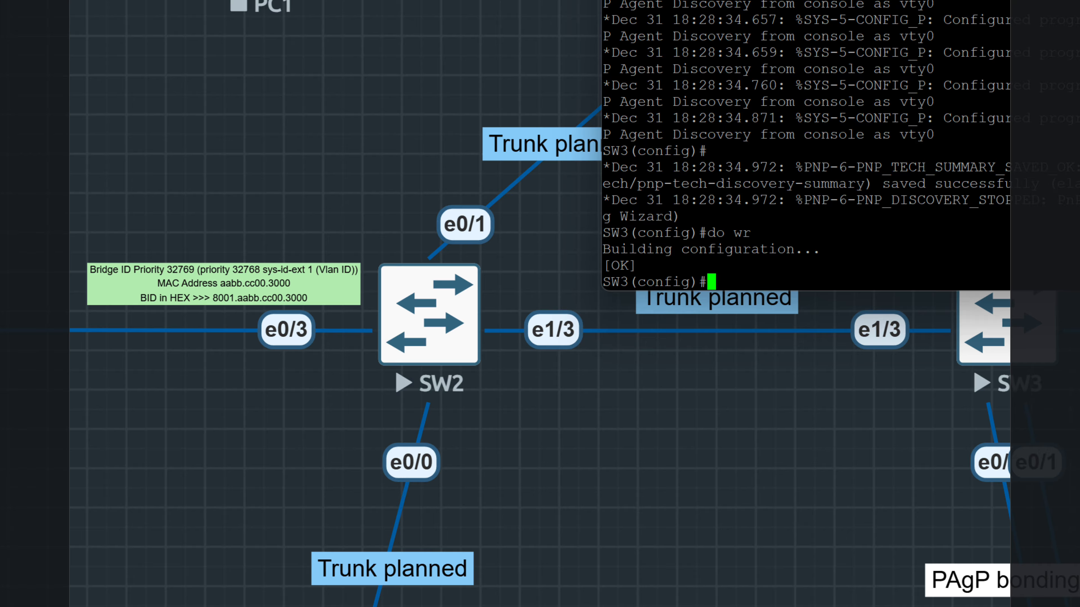
Move SW3's console into the space between SW2 and SW3 and exit its configuration mode
drag(901, 0, 493, 287)
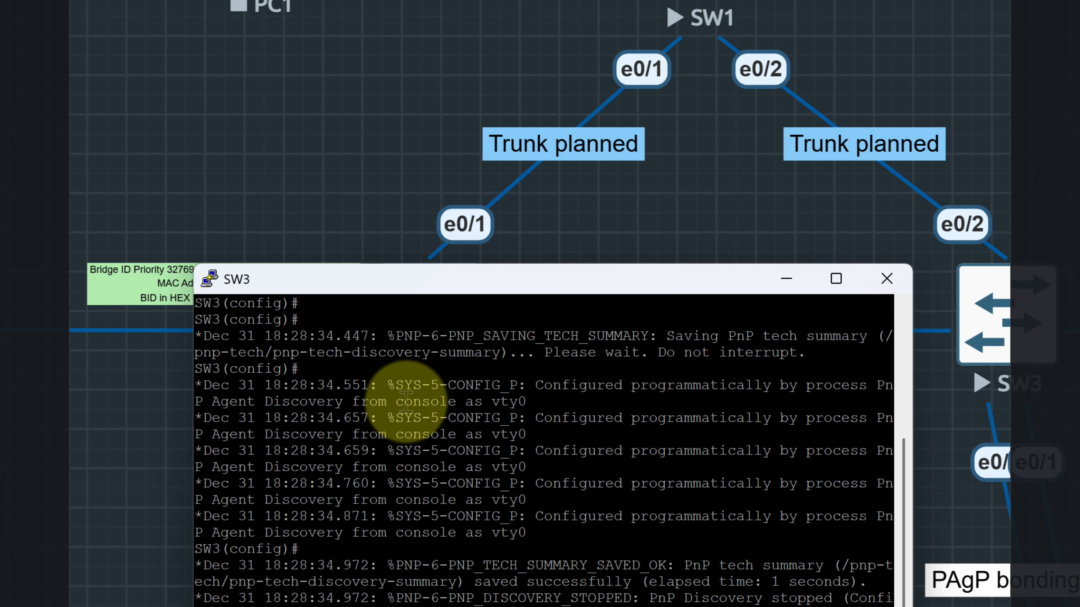
text(exit)
key(Return)
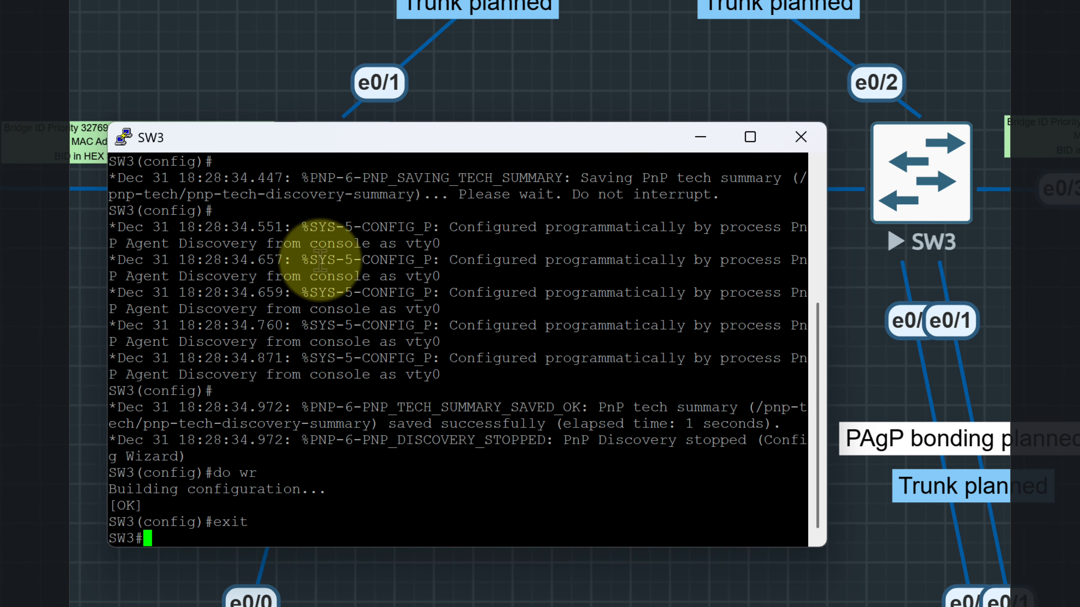
Run sh spanning-tree br id on SW3 to look up its bridge ID
text(sh )
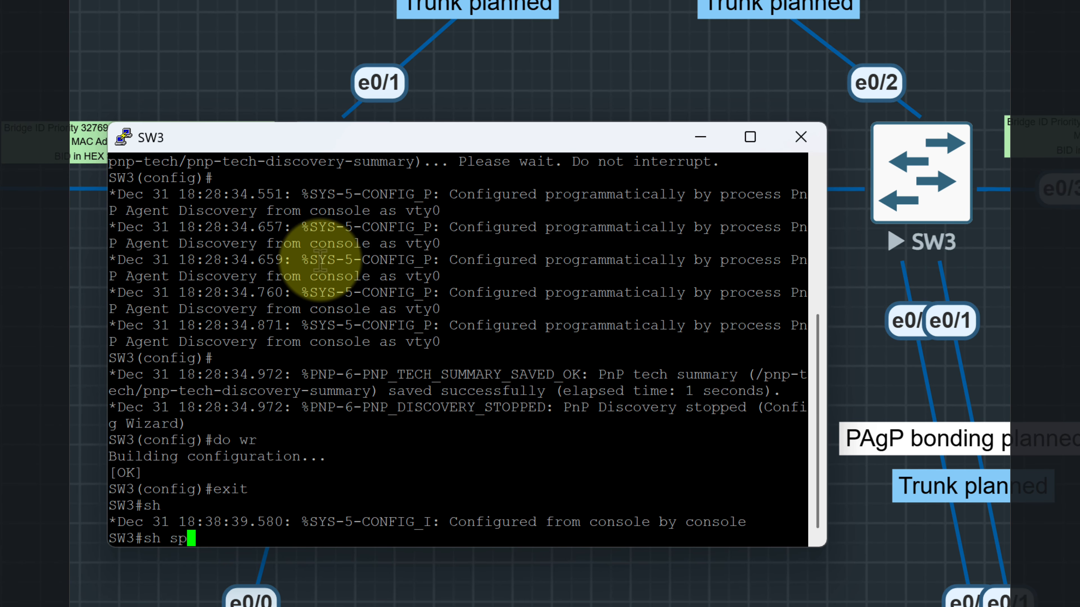
text(sp)
key(Tab)
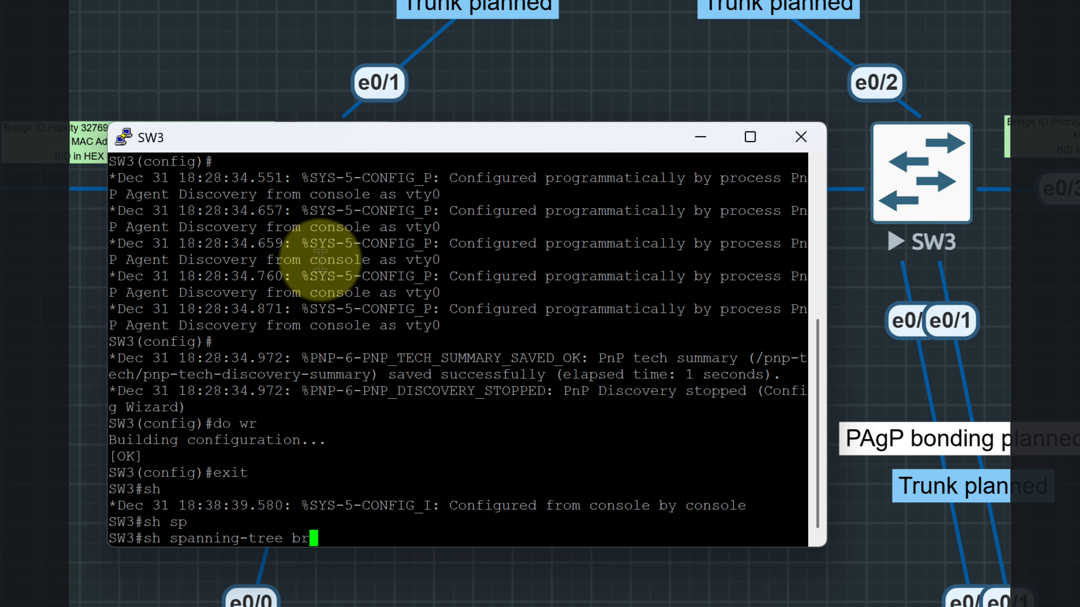
text(br id)
key(Return)
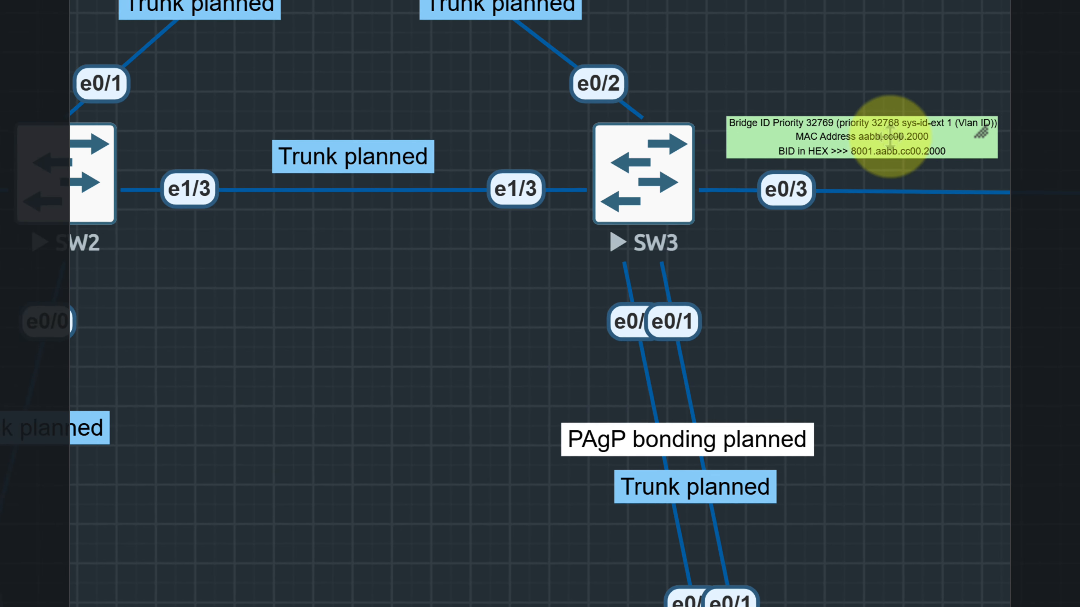
Change SW3's green label to MAC Address aabb.cc00.4000 and BID in HEX 8001.aabb.cc00.4000
double_click(850, 136)
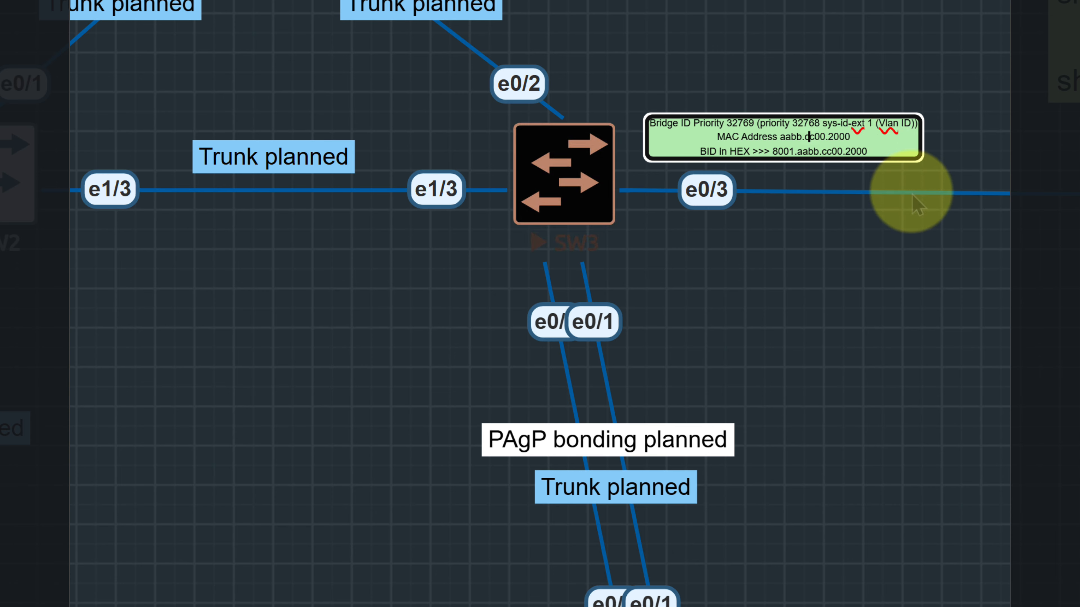
key(BackSpace)
text(4)
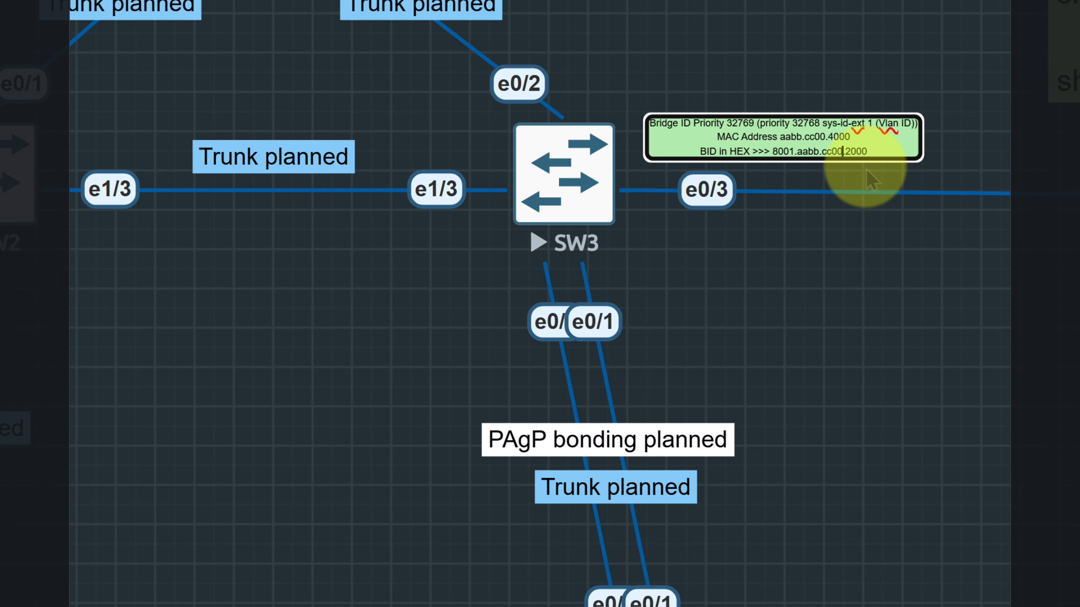
key(BackSpace)
text(4)
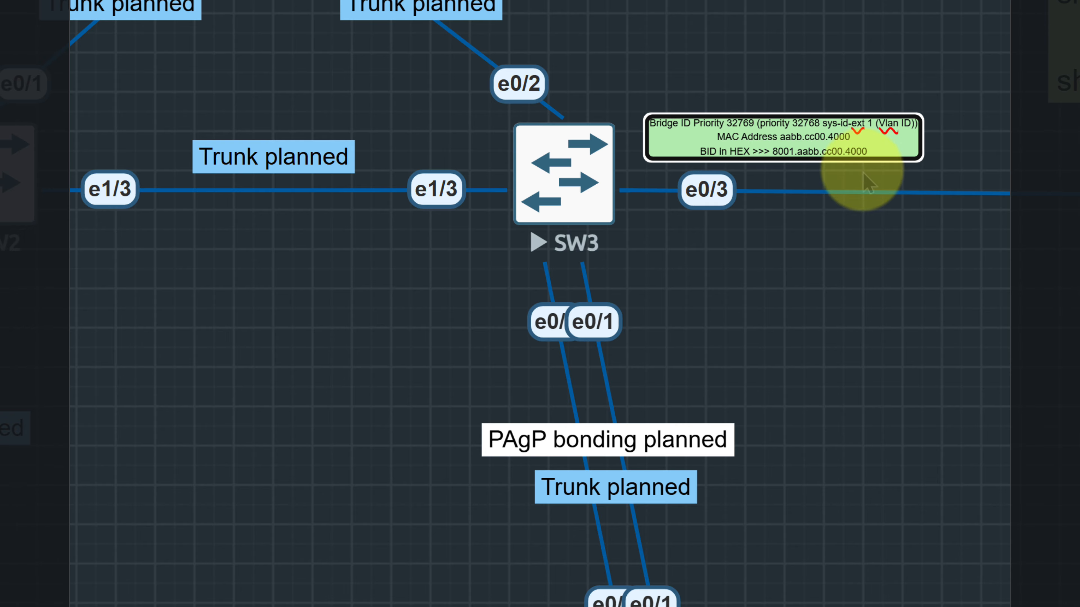
click(863, 213)
Bring up SW4's console and place it beside SW4 in the topology
scroll(704, 295, down, 2)
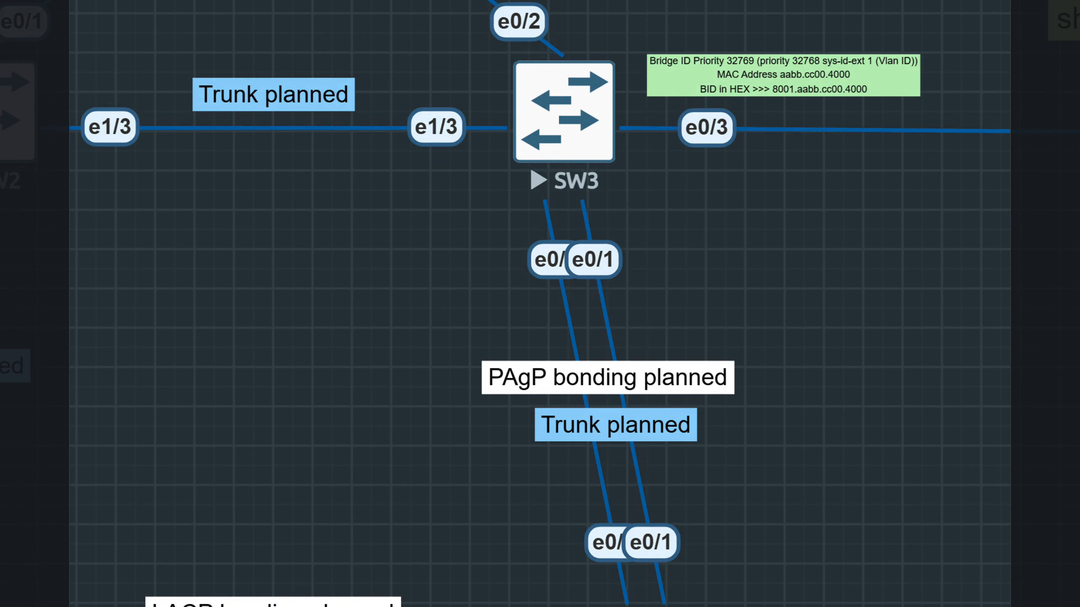
scroll(704, 294, down, 8)
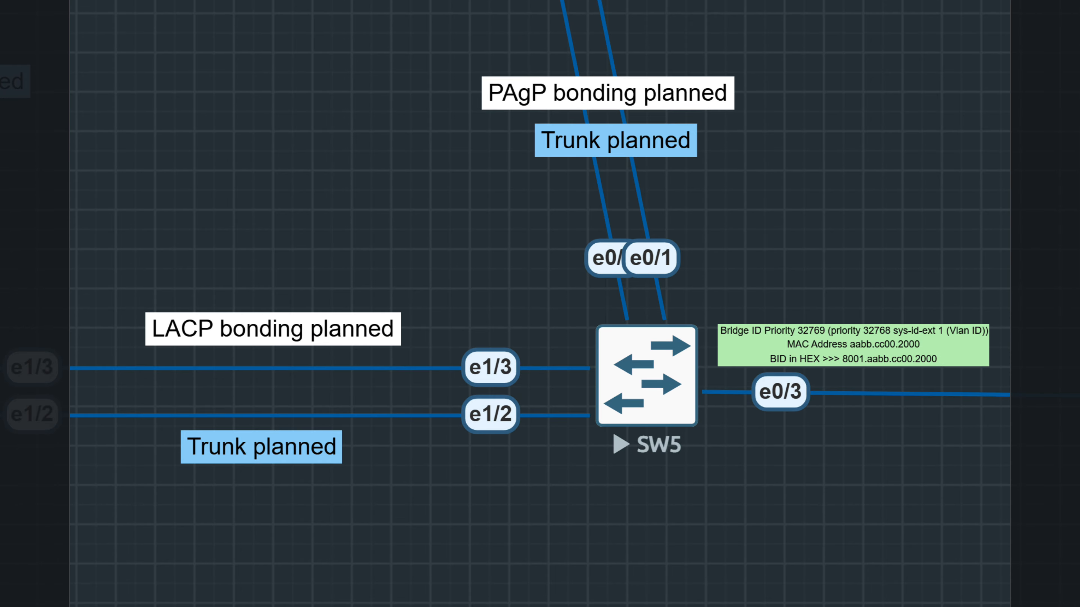
click(599, 586)
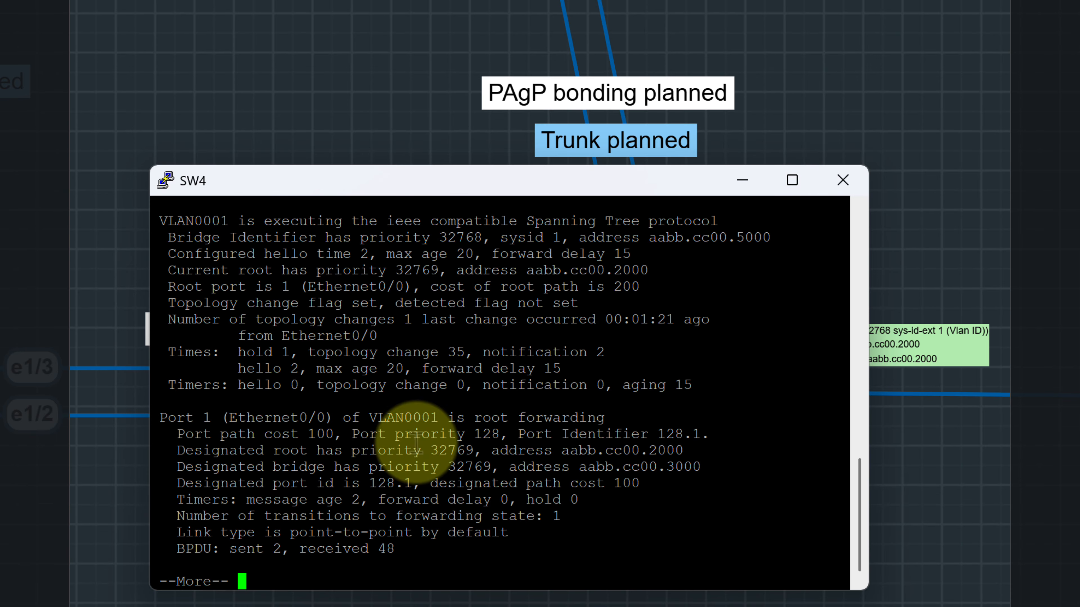
drag(361, 181, 194, 83)
Page through the rest of SW4's spanning-tree output, and run sh spa br id
key(Return)
key(Return)
key(Return)
key(Return)
key(Return)
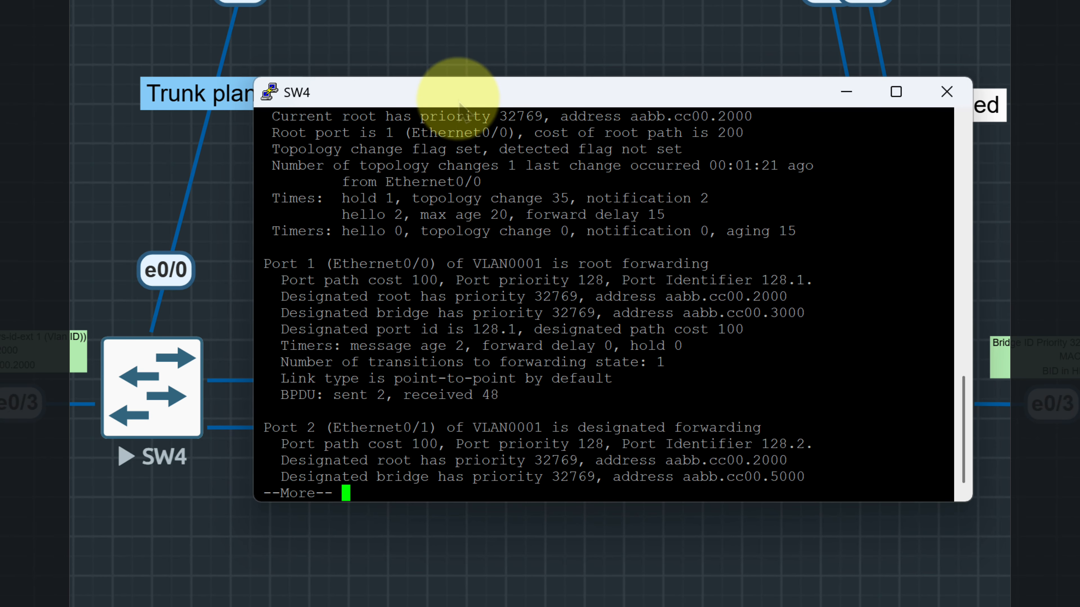
key(Return)
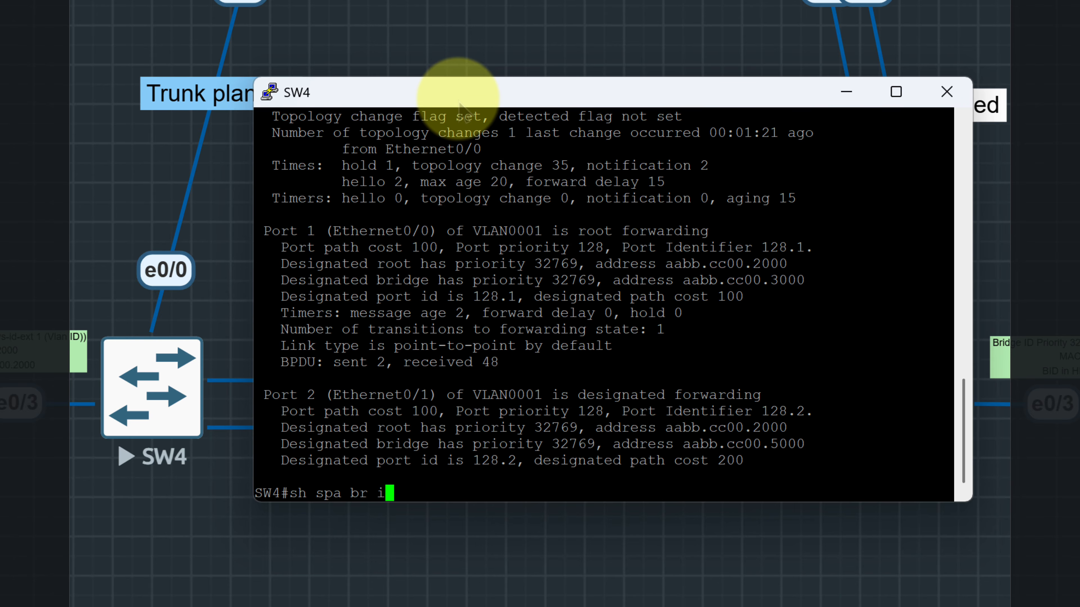
key(Return)
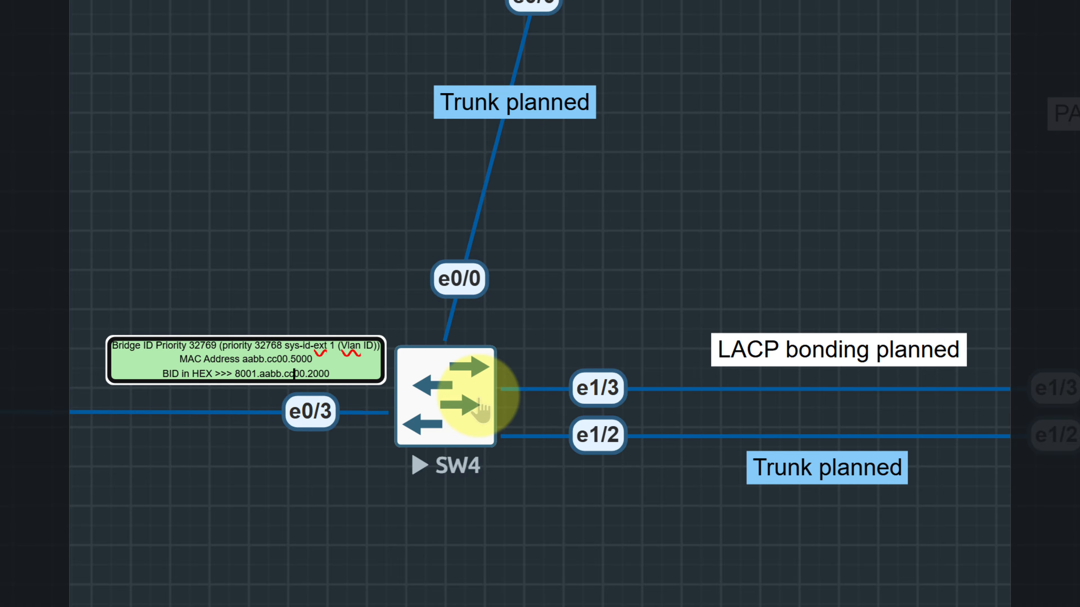
Change the BID in HEX on SW4's green label to 8001.aabb.cc00.5000
key(BackSpace)
text(5)
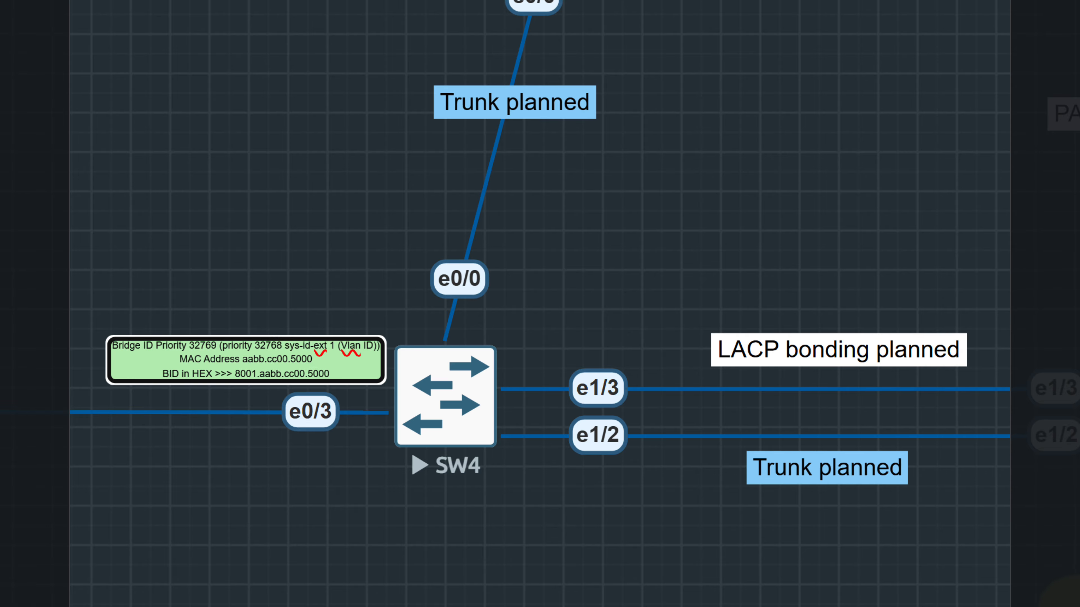
Bring SW5's console over the topology beside SW4's label and page its output through to the prompt
click(1075, 604)
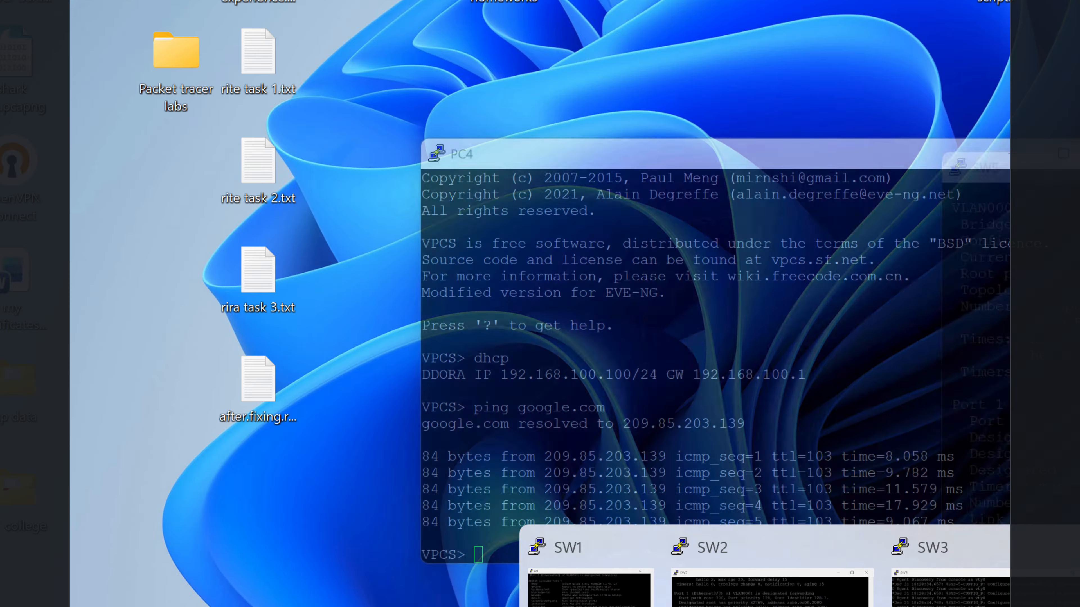
click(1076, 587)
drag(1075, 178, 751, 132)
drag(745, 113, 743, 110)
key(space)
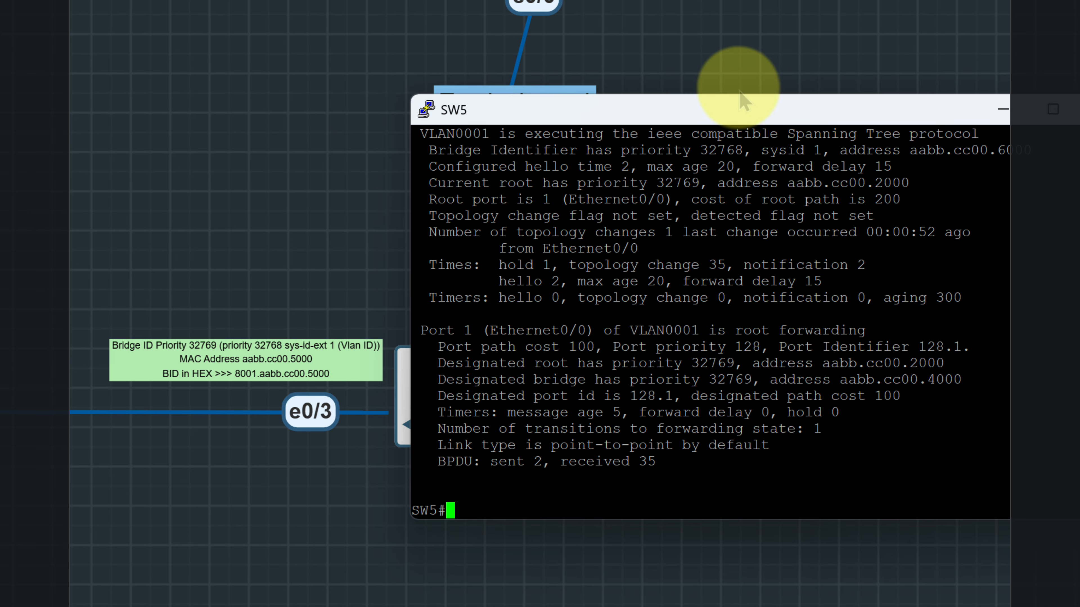
Run sh spanning-tree br id on SW5 to look up its bridge ID
text(sh sp)
key(Tab)
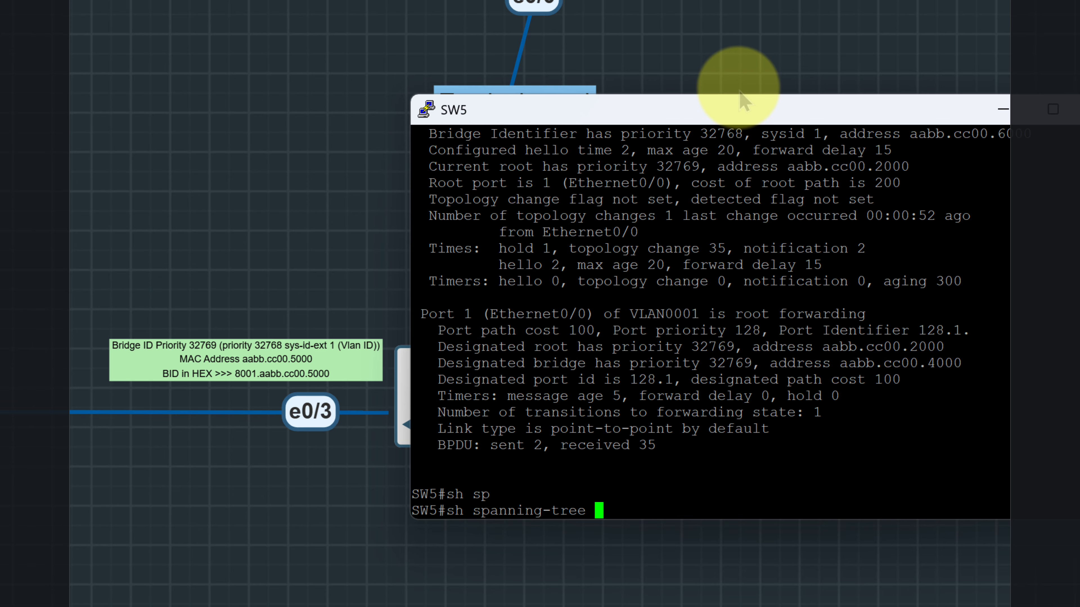
text(br id)
key(Return)
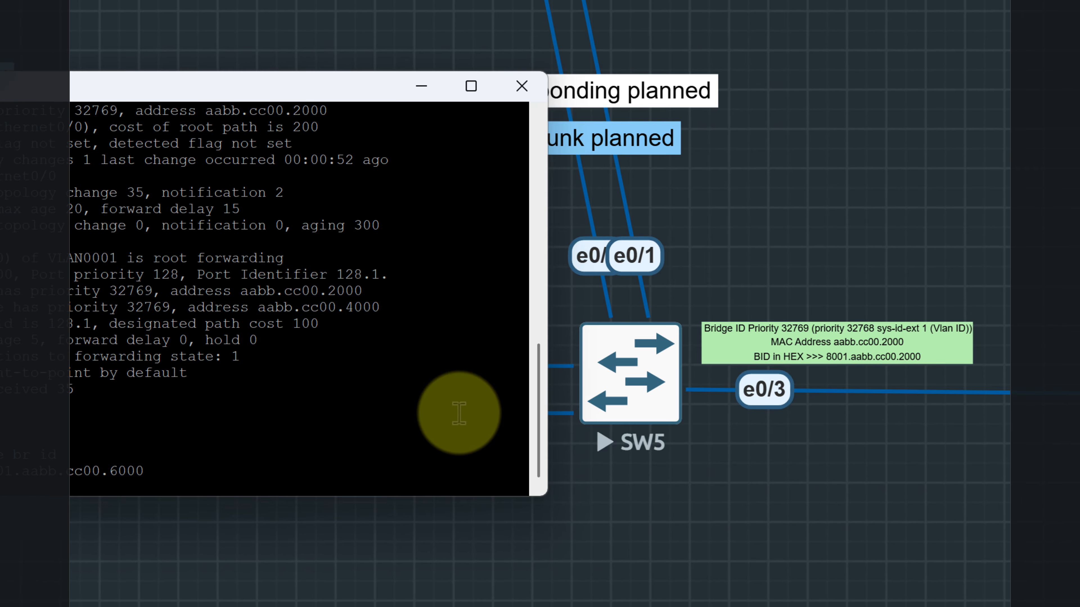
Change the MAC Address on SW5's green label to aabb.cc00.6000
click(899, 346)
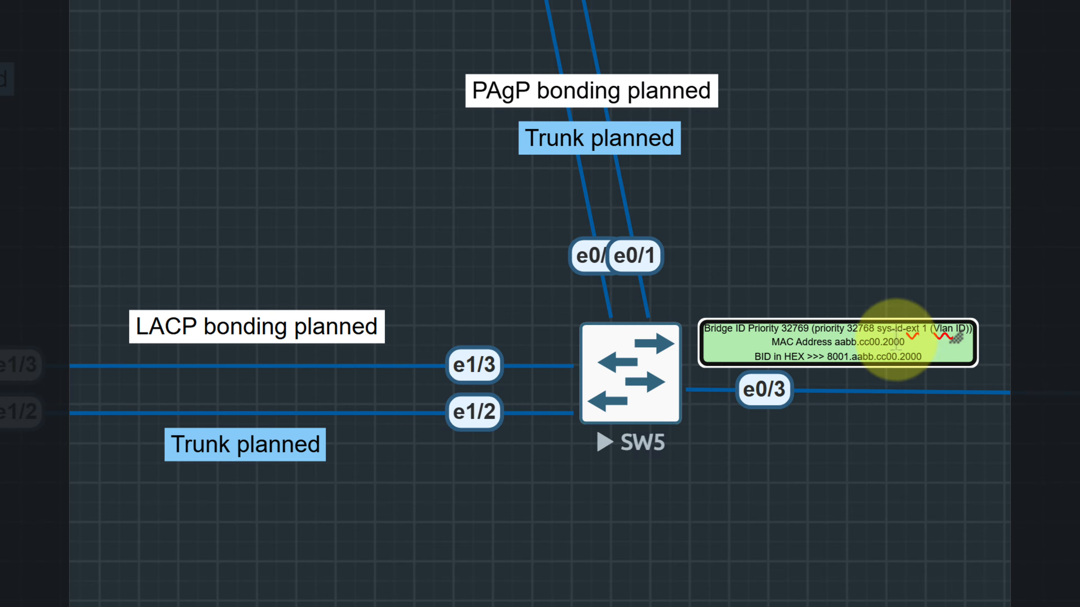
double_click(897, 349)
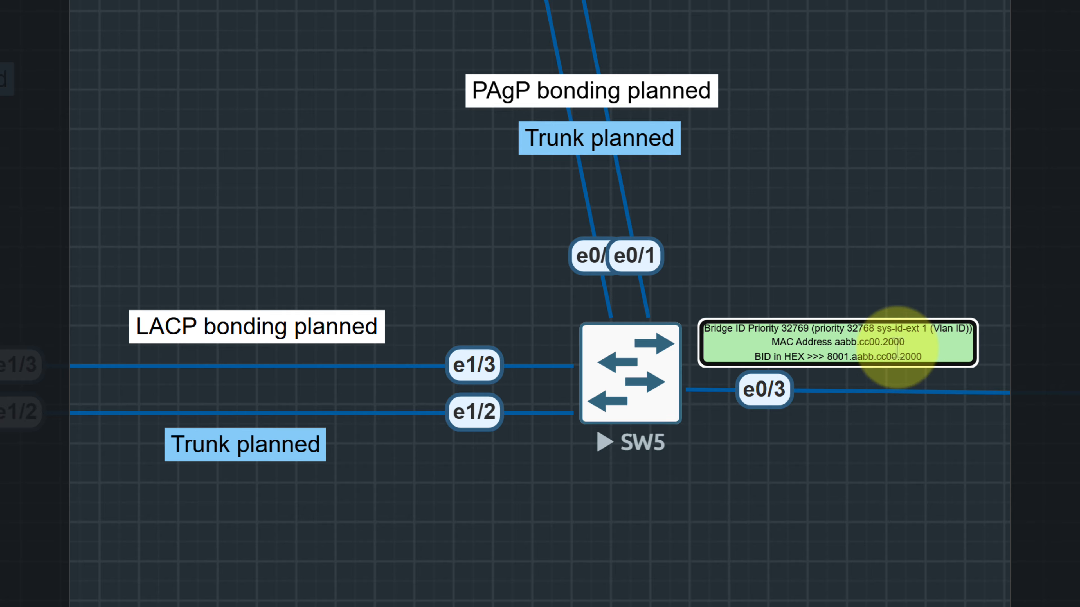
key(Right)
key(Right)
key(Right)
key(Right)
key(Right)
key(Right)
key(Right)
key(Right)
key(Right)
key(Right)
key(Right)
key(Right)
Change the BID in HEX on SW5's green label to 8001.aabb.cc00.6000 and finish editing the label
key(Right)
key(Right)
key(Right)
key(Right)
key(Right)
key(Right)
key(Right)
key(Right)
key(Right)
key(Right)
key(Right)
key(BackSpace)
text(6)
key(Down)
key(Right)
key(Right)
key(Right)
key(Right)
key(BackSpace)
text(6)
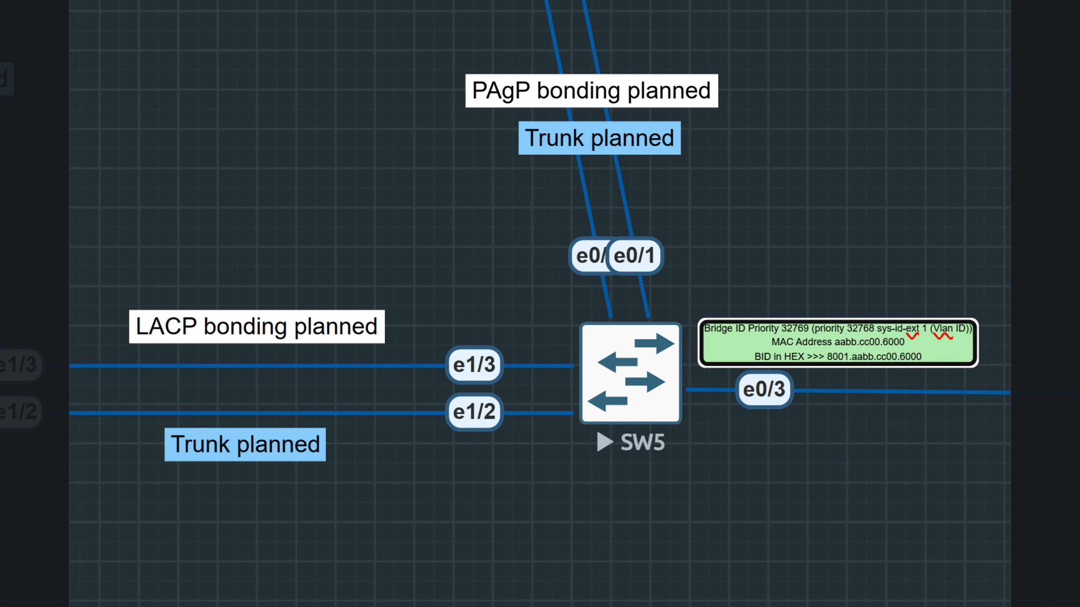
click(406, 530)
Zoom out and pan the topology to review all five labelled switches, the STP criteria note and the port role legend
mouse_move(87, 175)
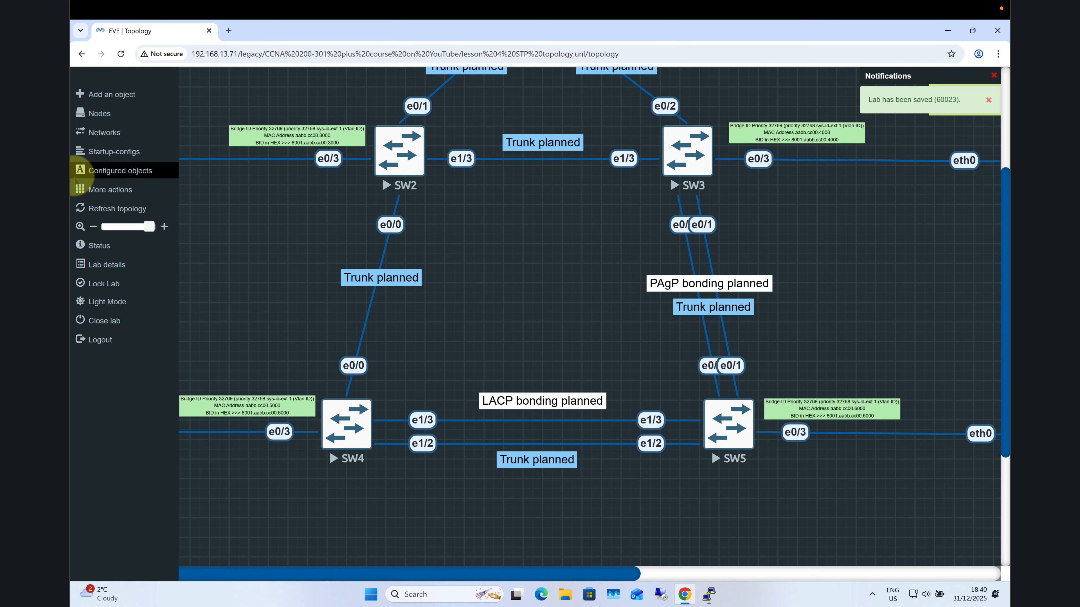
click(145, 227)
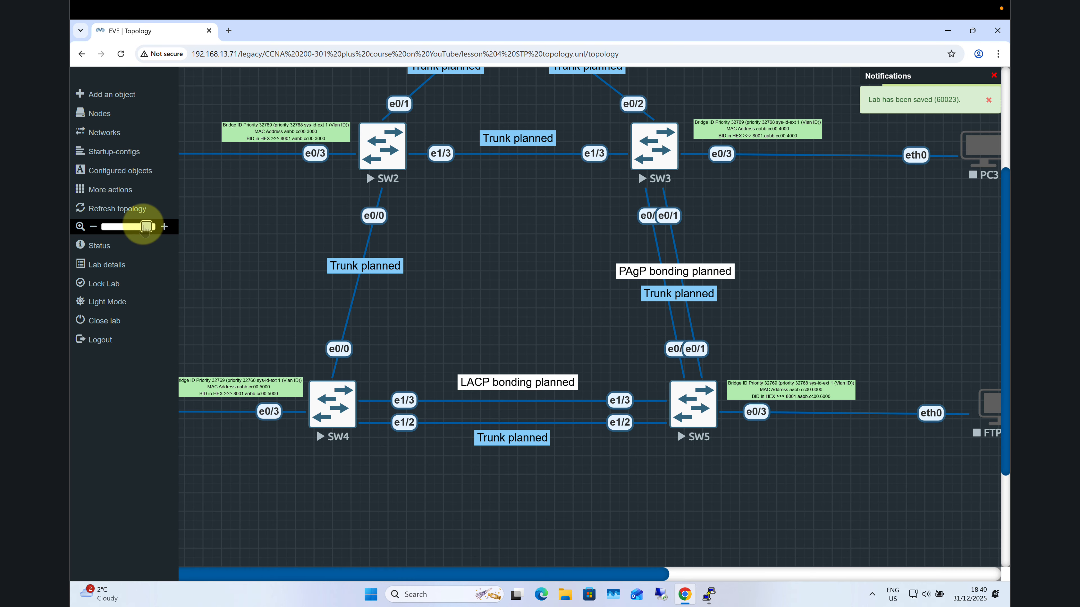
drag(145, 226, 123, 227)
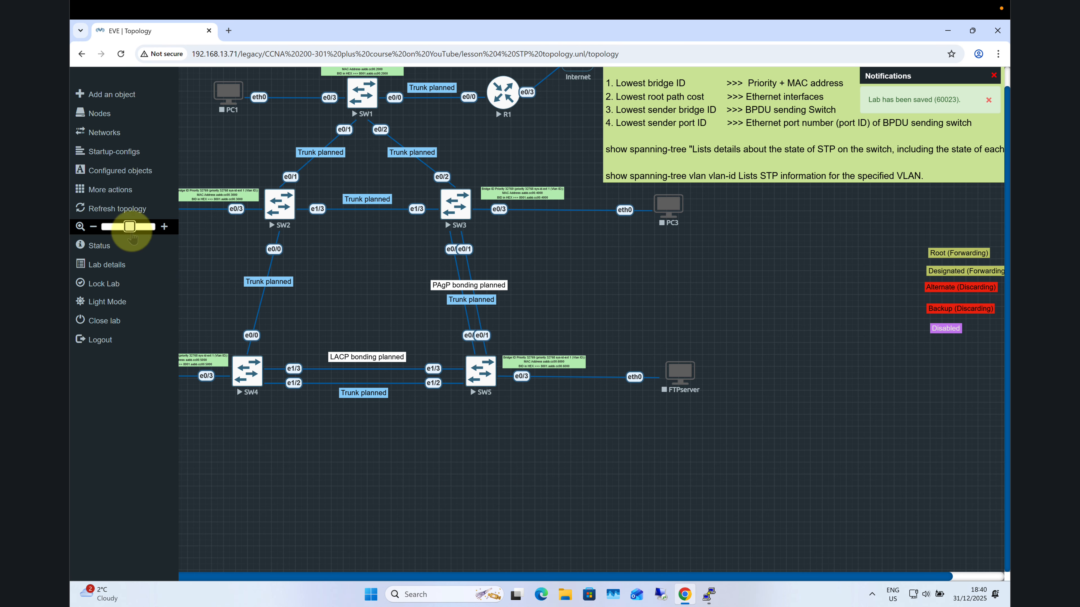
drag(385, 577, 296, 576)
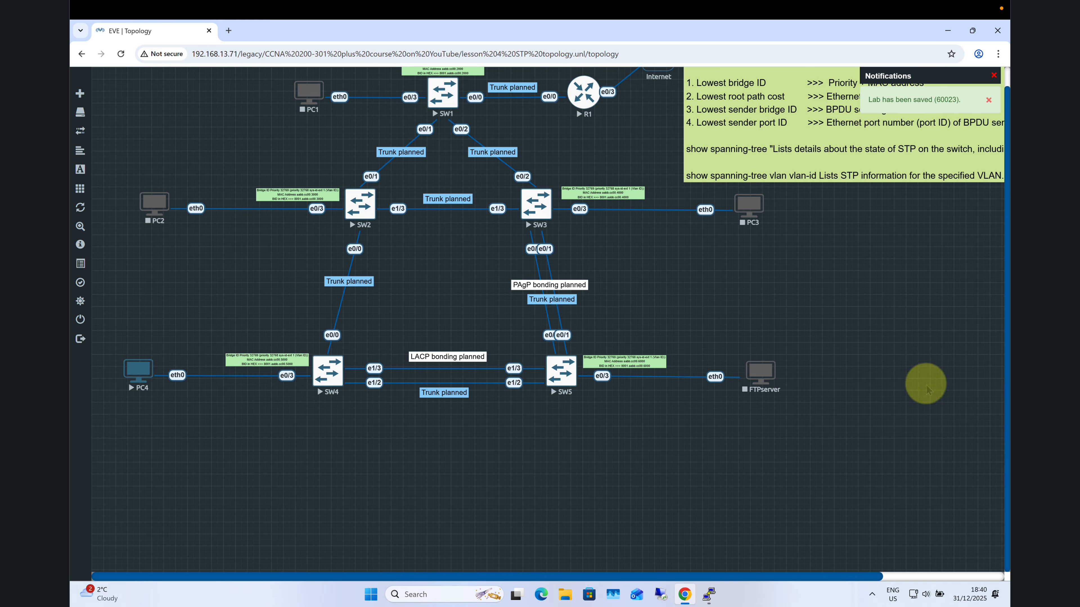
drag(1006, 358, 995, 308)
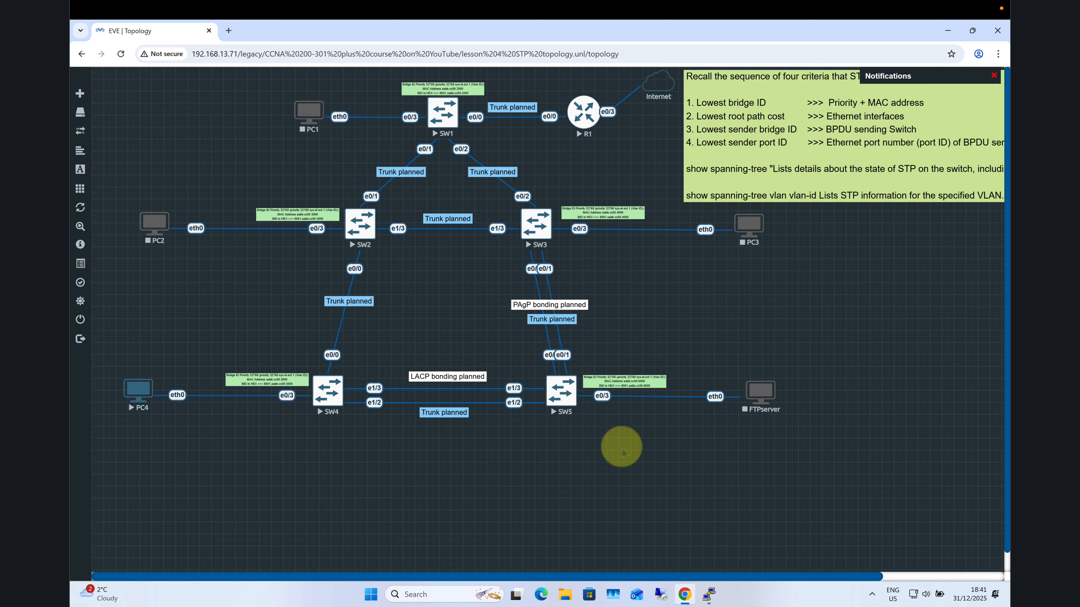
drag(647, 574, 738, 573)
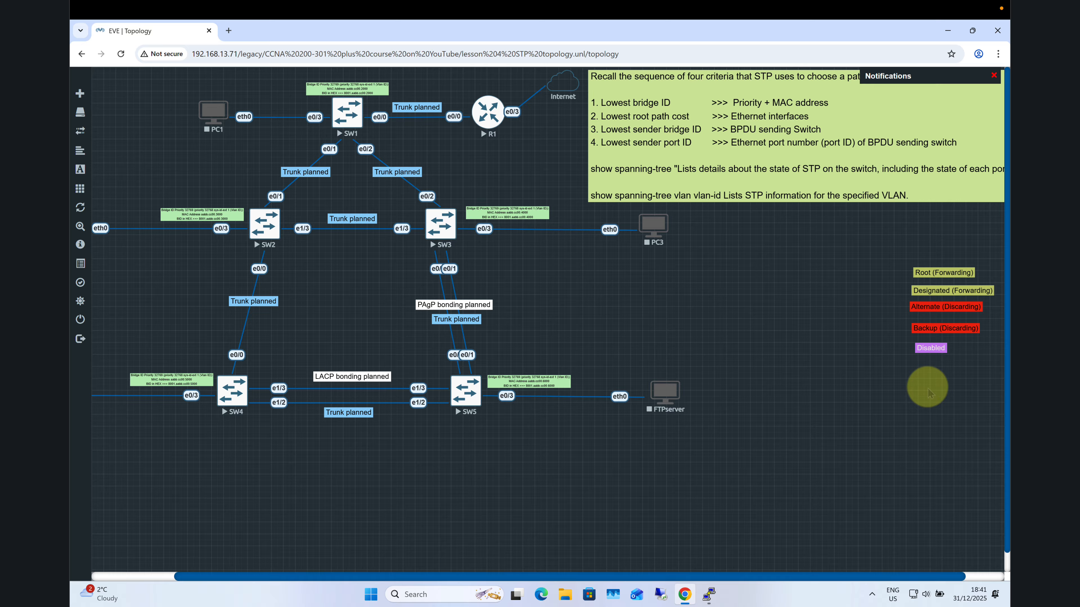
drag(717, 577, 608, 573)
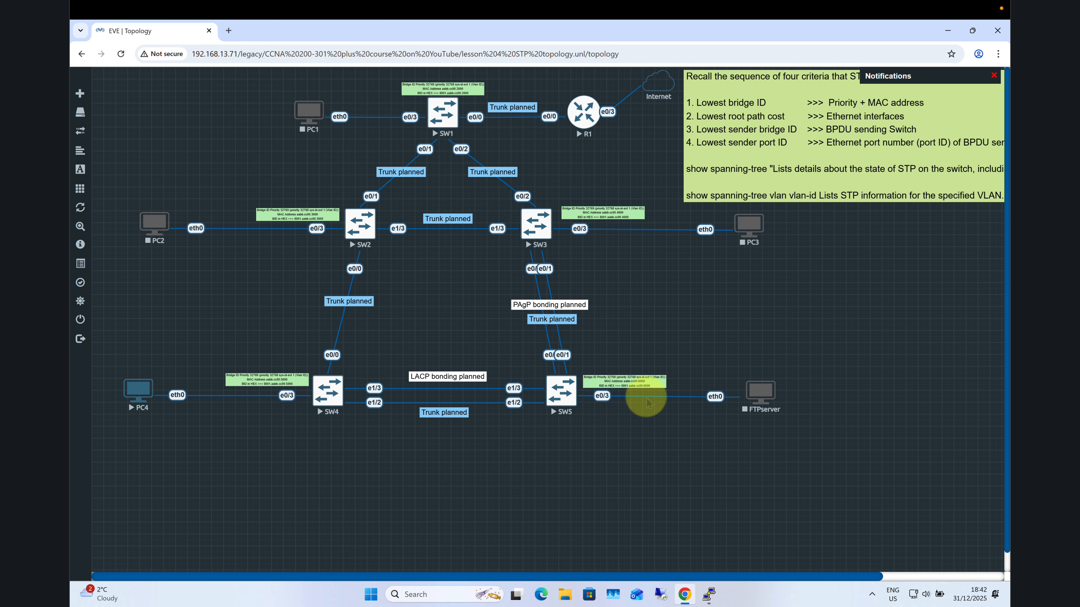